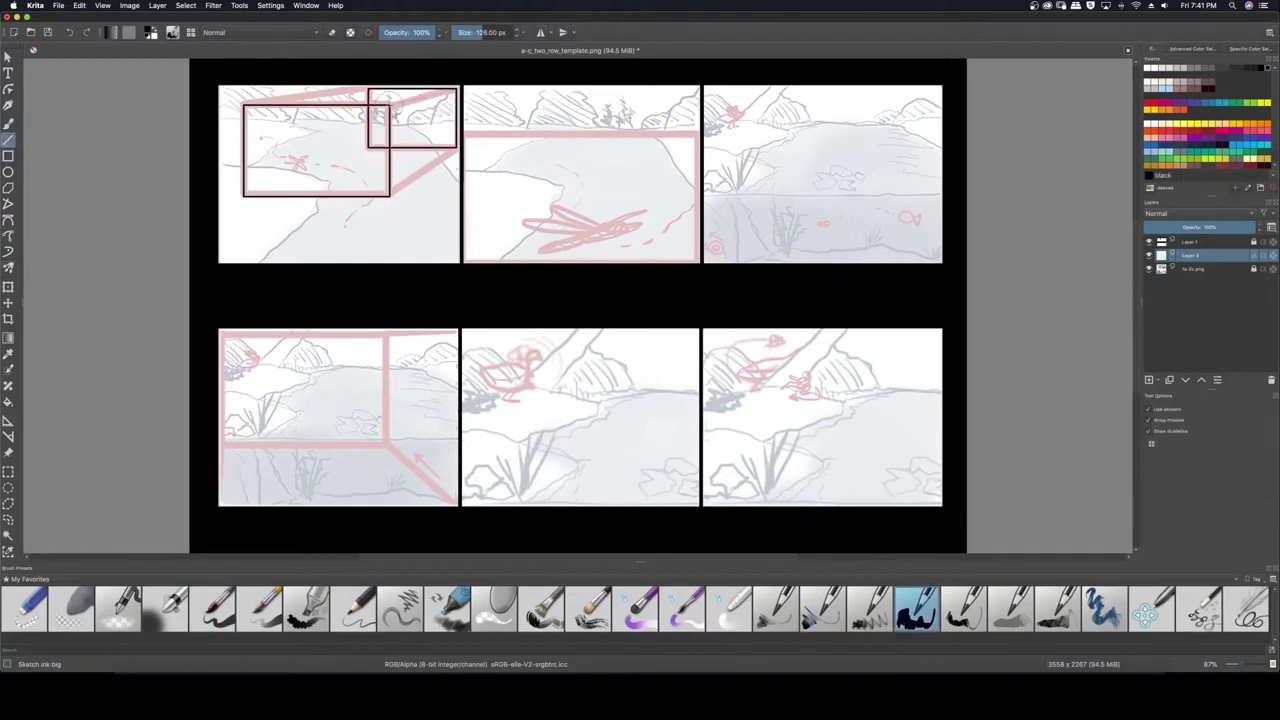
Trace the bottom-left panel's pink camera box with three black ink lines, then view the whole page
left_click_drag(222, 335, 388, 443)
left_click_drag(388, 334, 458, 329)
left_click_drag(458, 329, 459, 507)
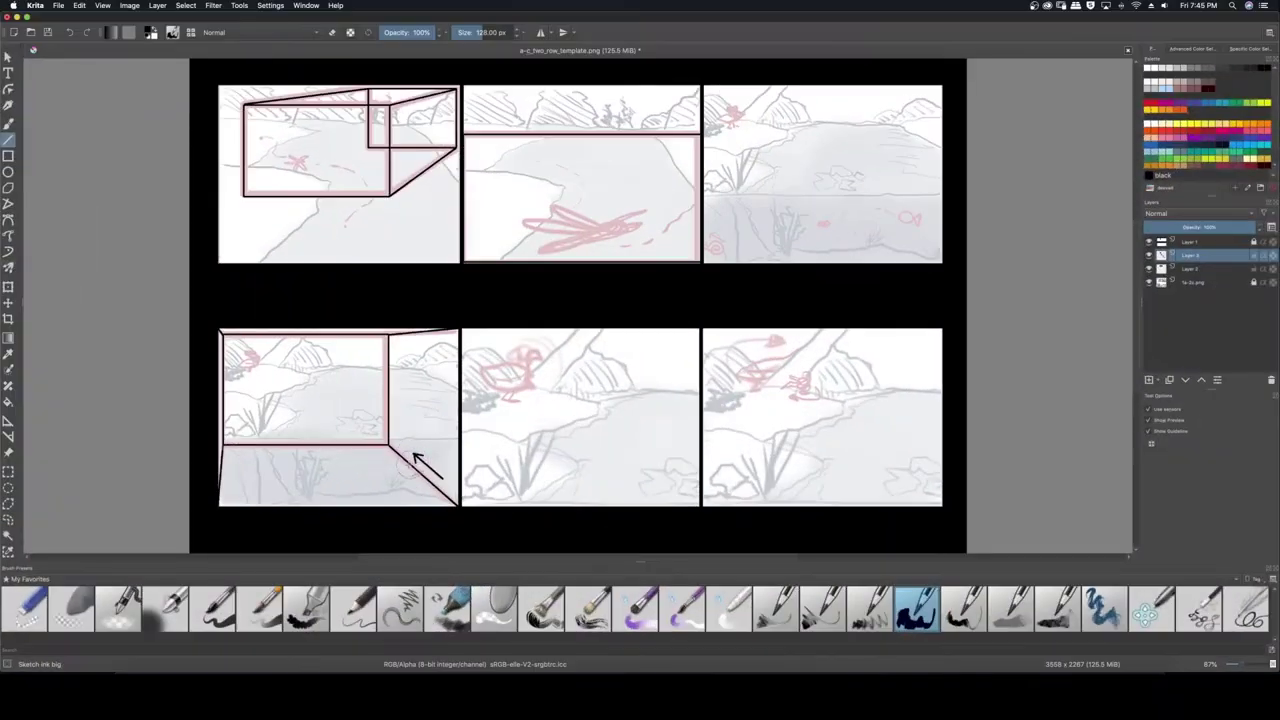
key("minus")
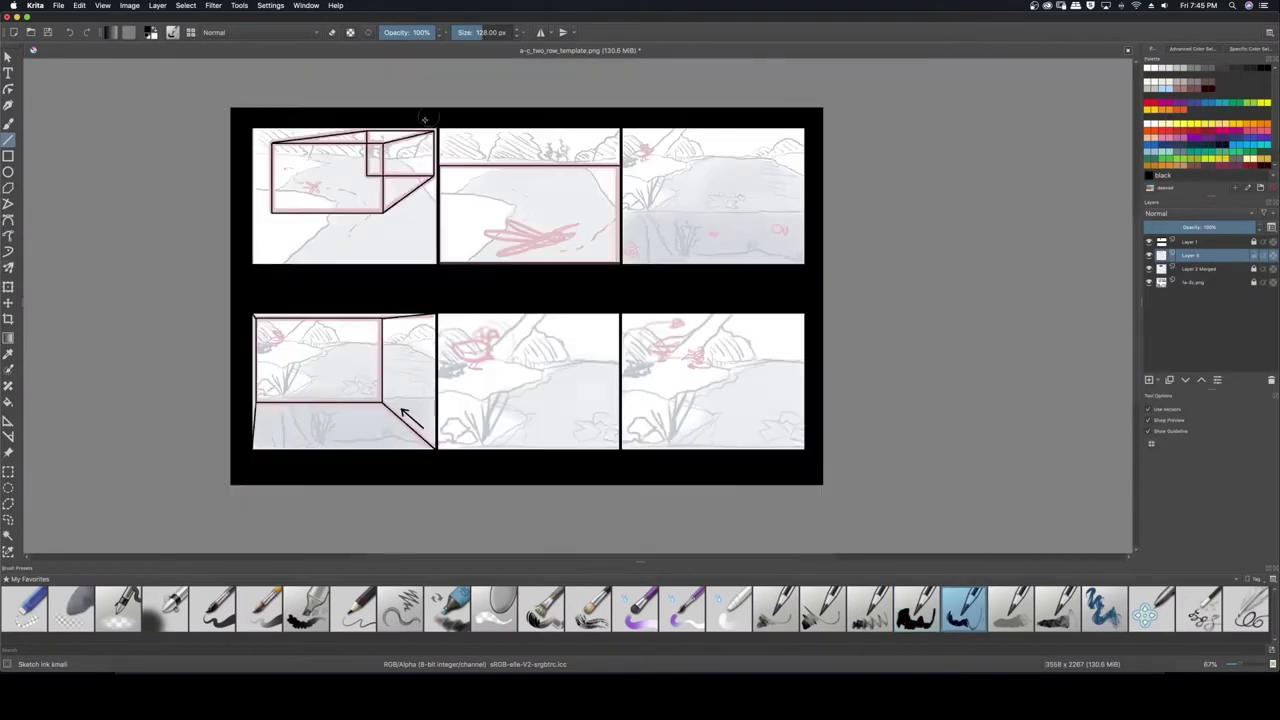
With a finer ink brush, ink the top-right panel's hill line, horizon and shoreline
left_click(822, 610)
key("b")
mouse_move(685, 130)
left_mouse_down()
mouse_move(639, 210)
mouse_move(705, 155)
mouse_move(624, 132)
left_mouse_up()
scroll(685, 124, "up", 3)
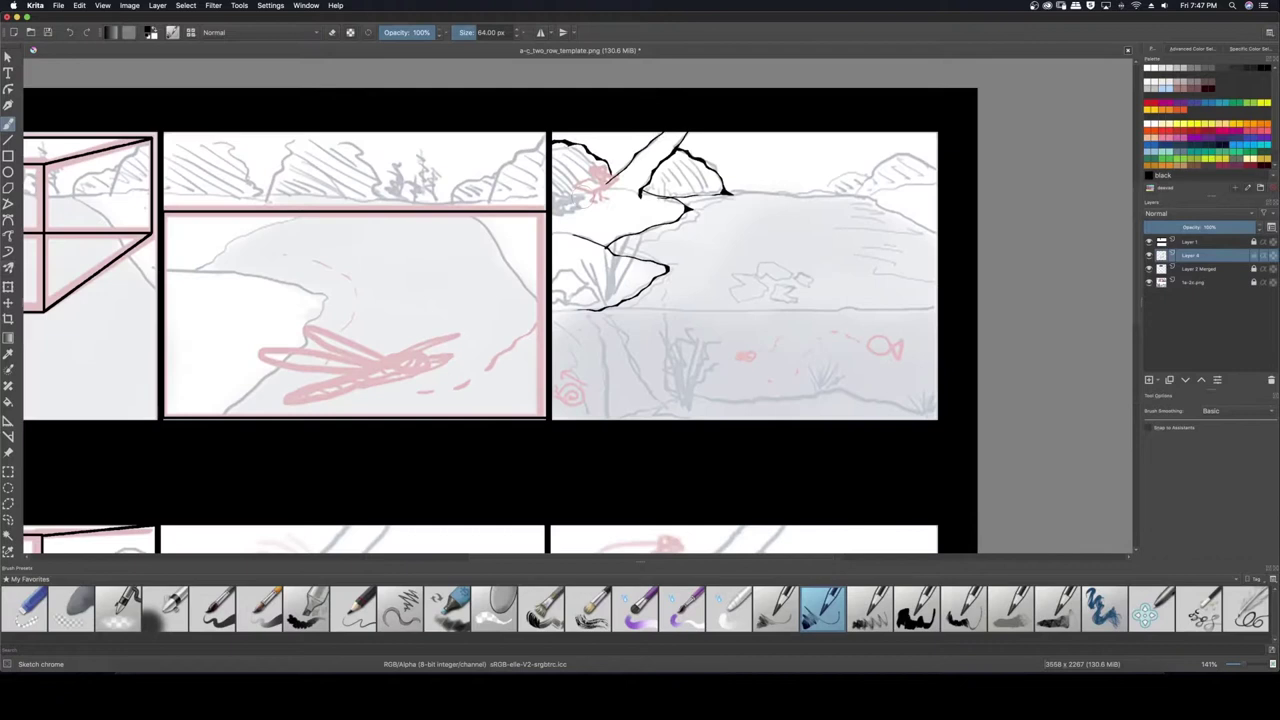
mouse_move(726, 192)
left_mouse_down()
mouse_move(875, 170)
mouse_move(930, 178)
left_mouse_up()
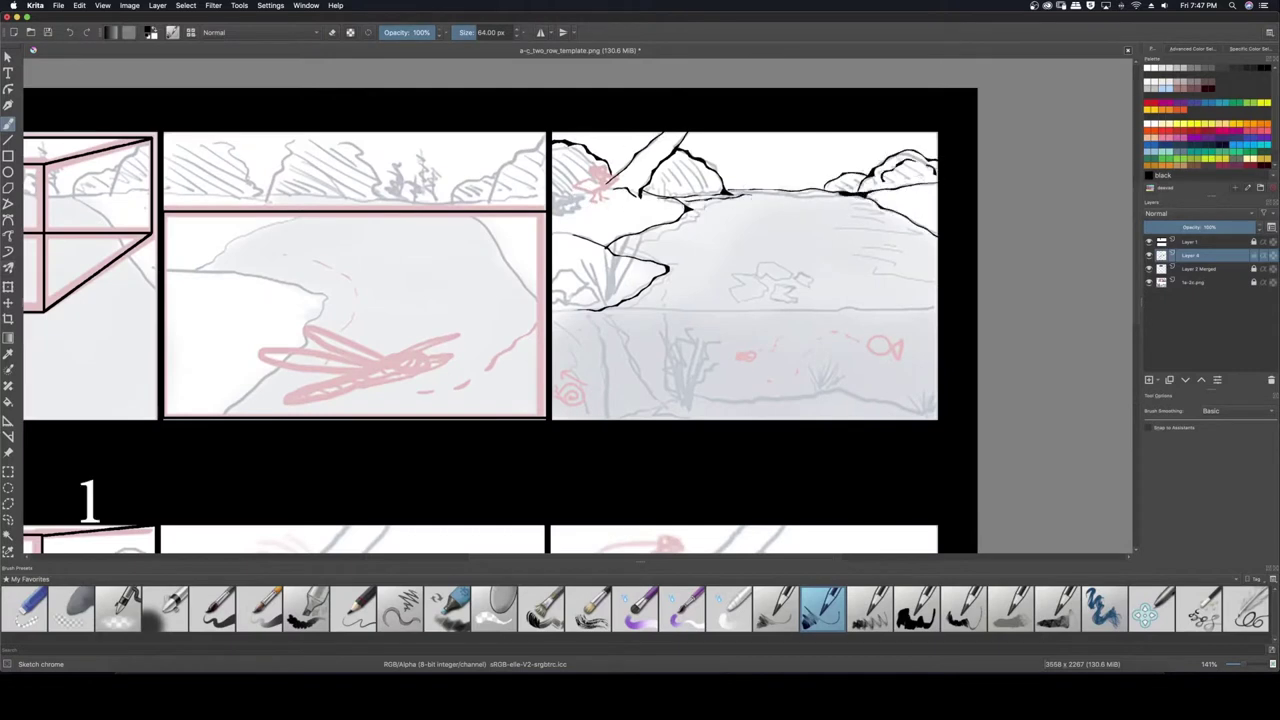
left_click_drag(616, 313, 936, 311)
With a broader sketch brush, ink the reflection shorelines, reed reflections, grass tufts and shore reeds
left_click(776, 608)
mouse_move(620, 335)
left_mouse_down()
mouse_move(632, 404)
mouse_move(806, 392)
left_mouse_up()
left_click_drag(800, 386, 936, 414)
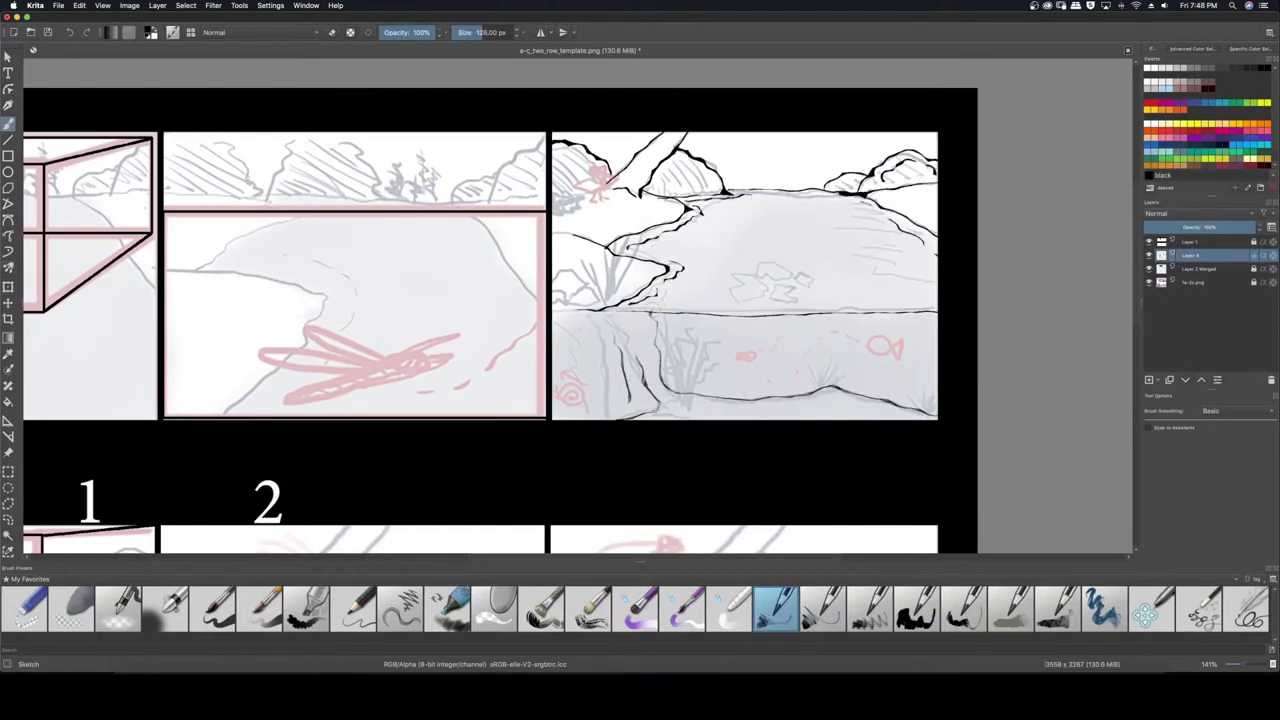
left_click_drag(600, 320, 612, 398)
mouse_move(700, 330)
left_mouse_down()
mouse_move(690, 404)
mouse_move(675, 400)
left_mouse_up()
left_click_drag(822, 358, 826, 390)
left_click_drag(925, 385, 930, 415)
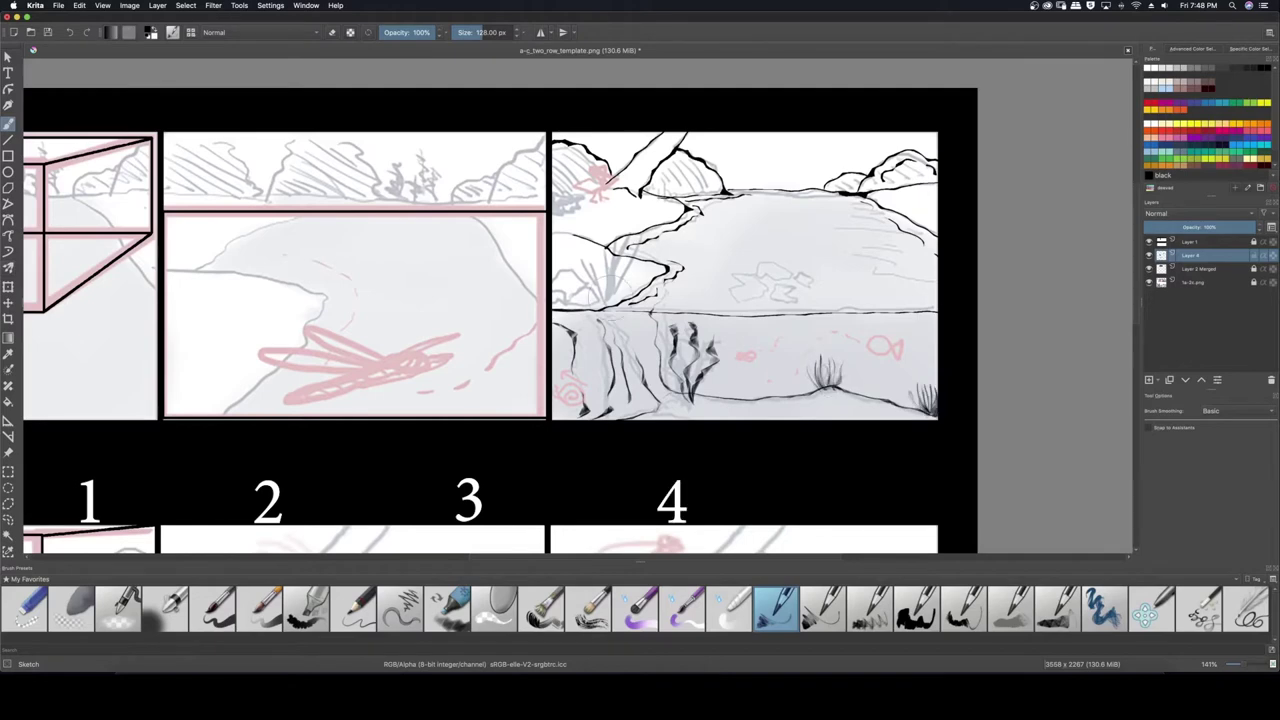
mouse_move(615, 235)
left_mouse_down()
mouse_move(612, 298)
mouse_move(606, 286)
left_mouse_up()
left_click(822, 608)
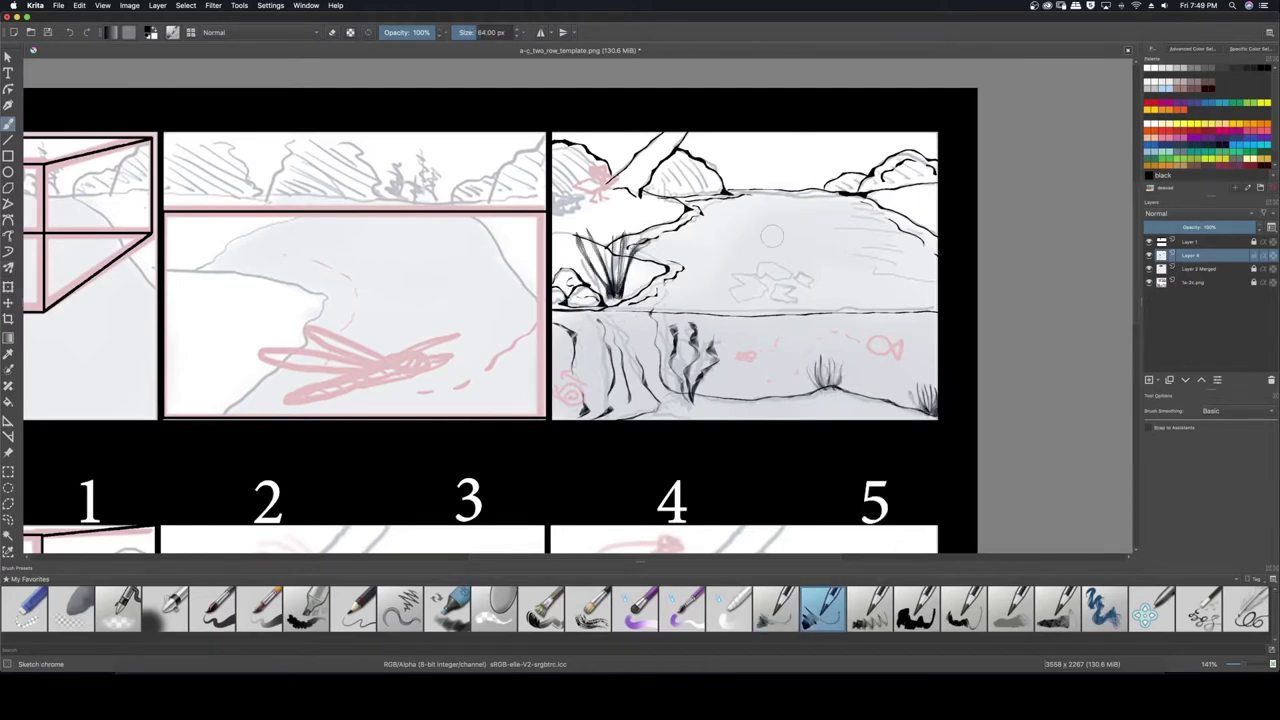
left_click_drag(500, 320, 532, 376)
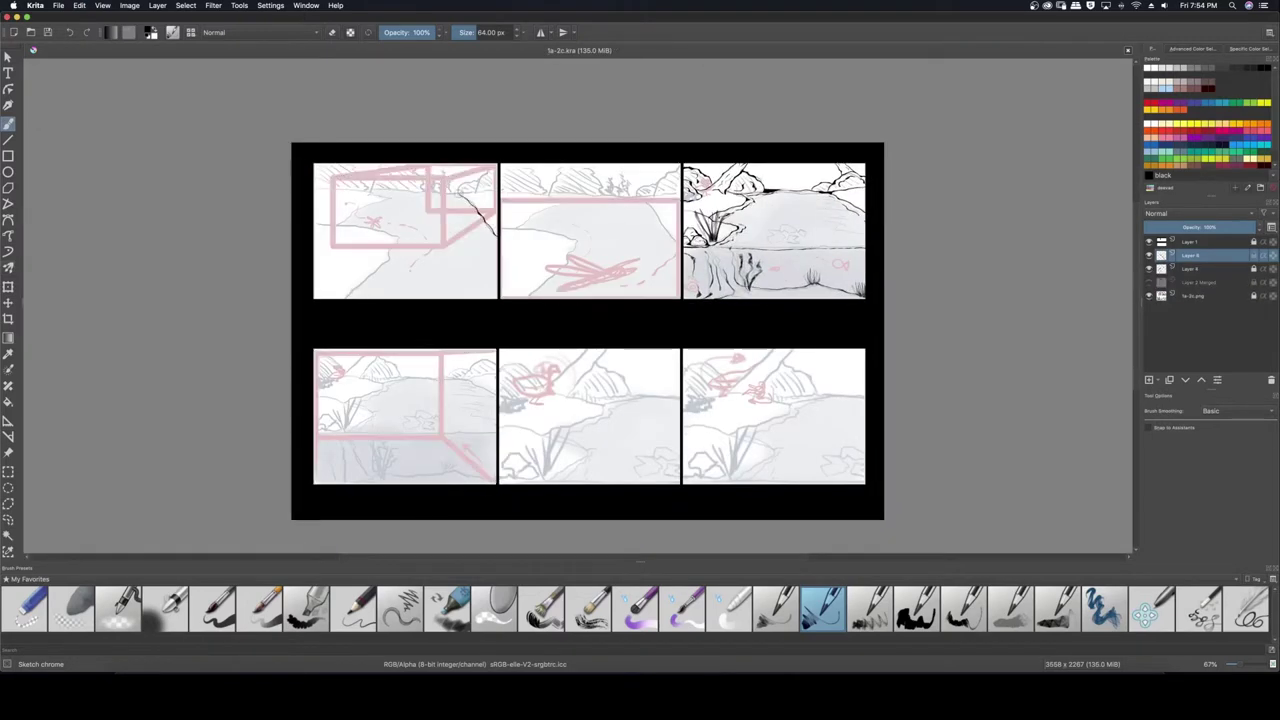
Undo a stray stroke, then ink the top-middle panel's hills, curving shoreline and reeds
key("ctrl+z")
key("slash")
mouse_move(688, 158)
left_mouse_down()
mouse_move(636, 196)
mouse_move(678, 255)
left_mouse_up()
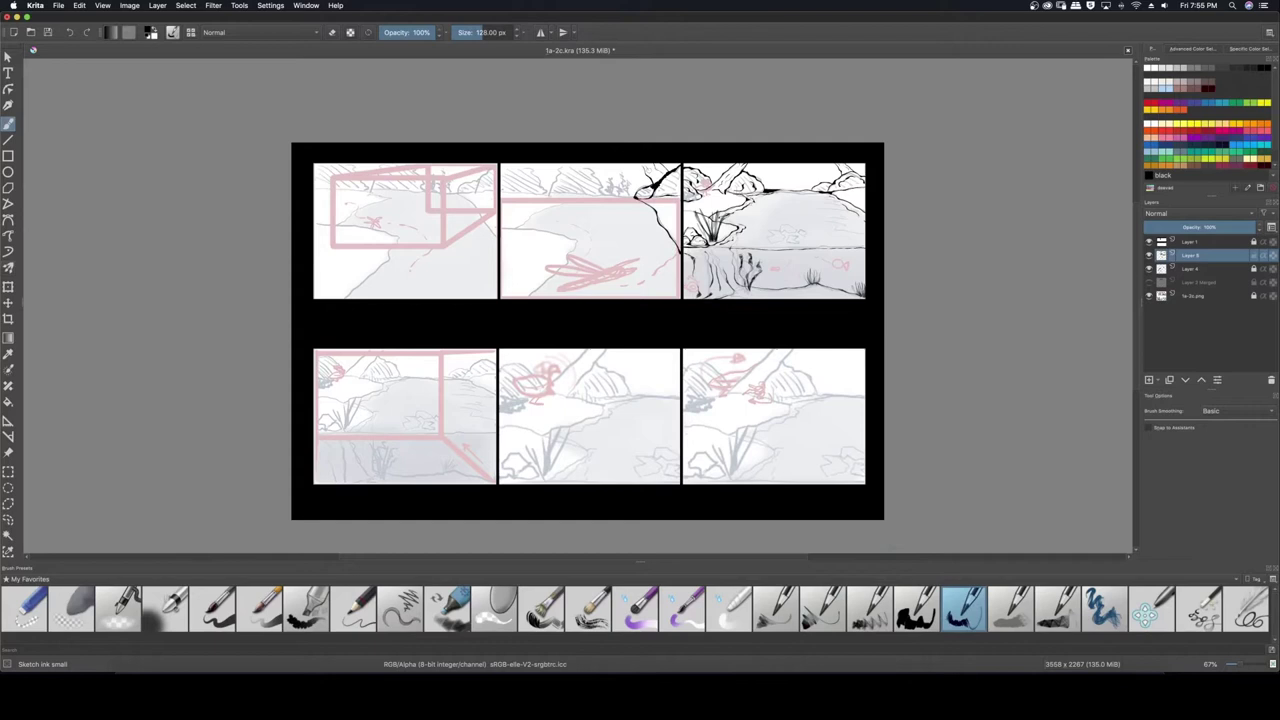
left_click_drag(518, 226, 527, 297)
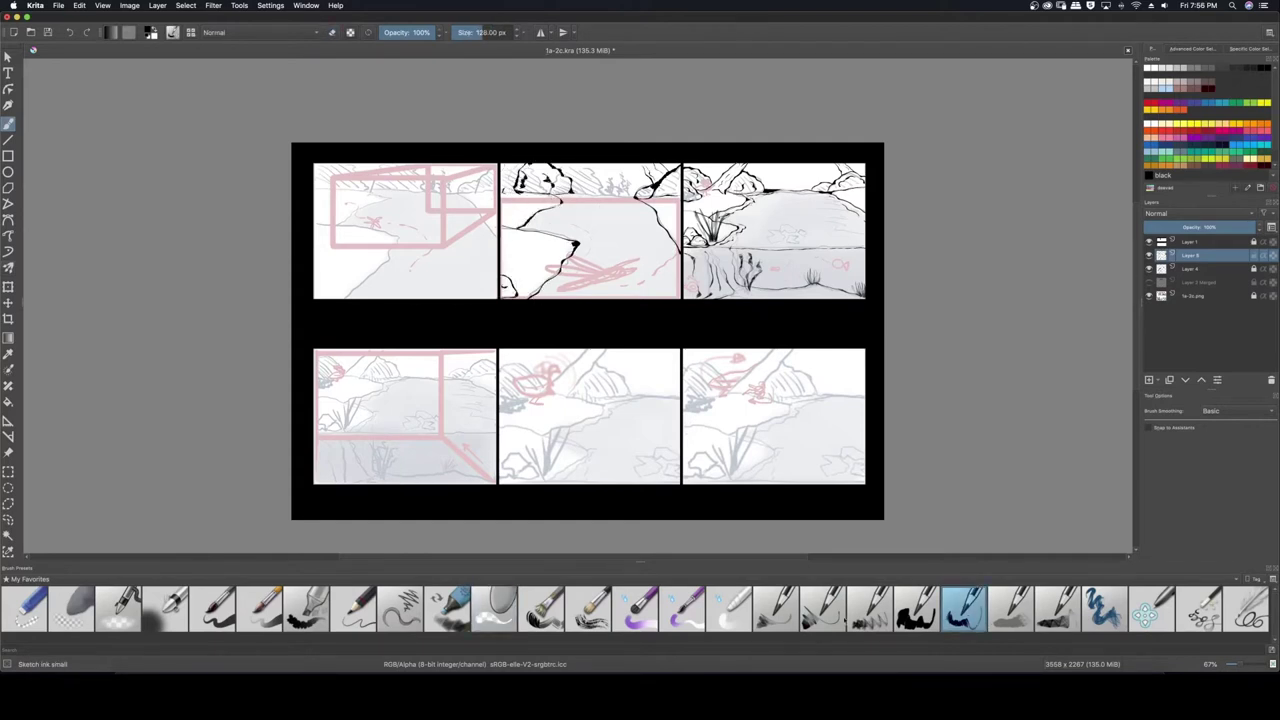
key("slash")
left_click_drag(540, 236, 506, 290)
Tidy the ink with the eraser and cover the sketches with a white layer
key("slash")
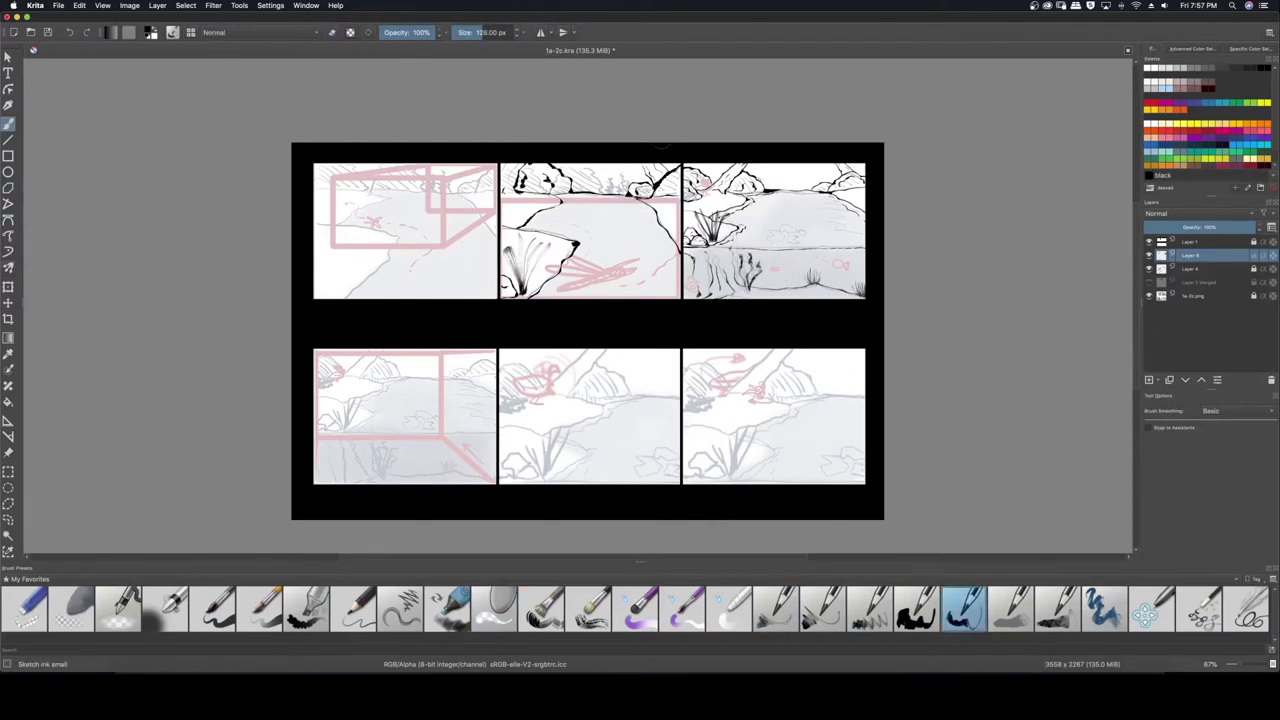
key("comma")
key("comma")
key("comma")
key("comma")
key("period")
key("slash")
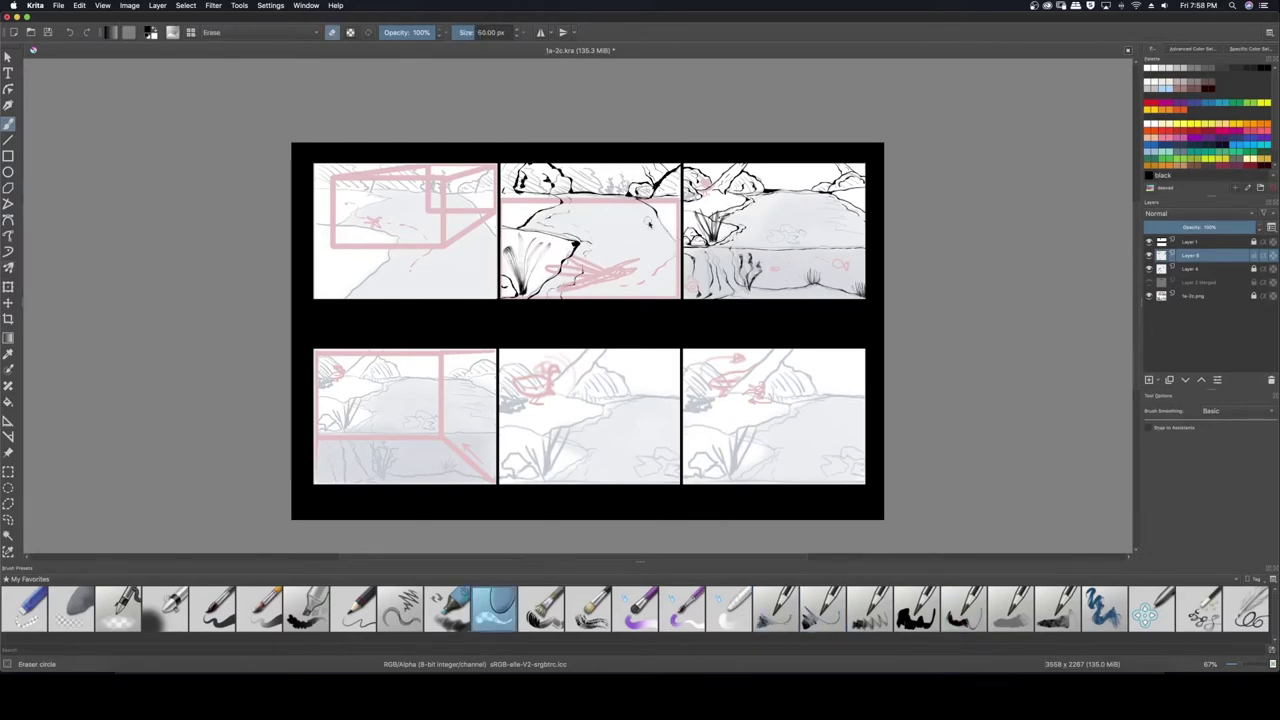
key("slash")
key("Insert")
key("BackSpace")
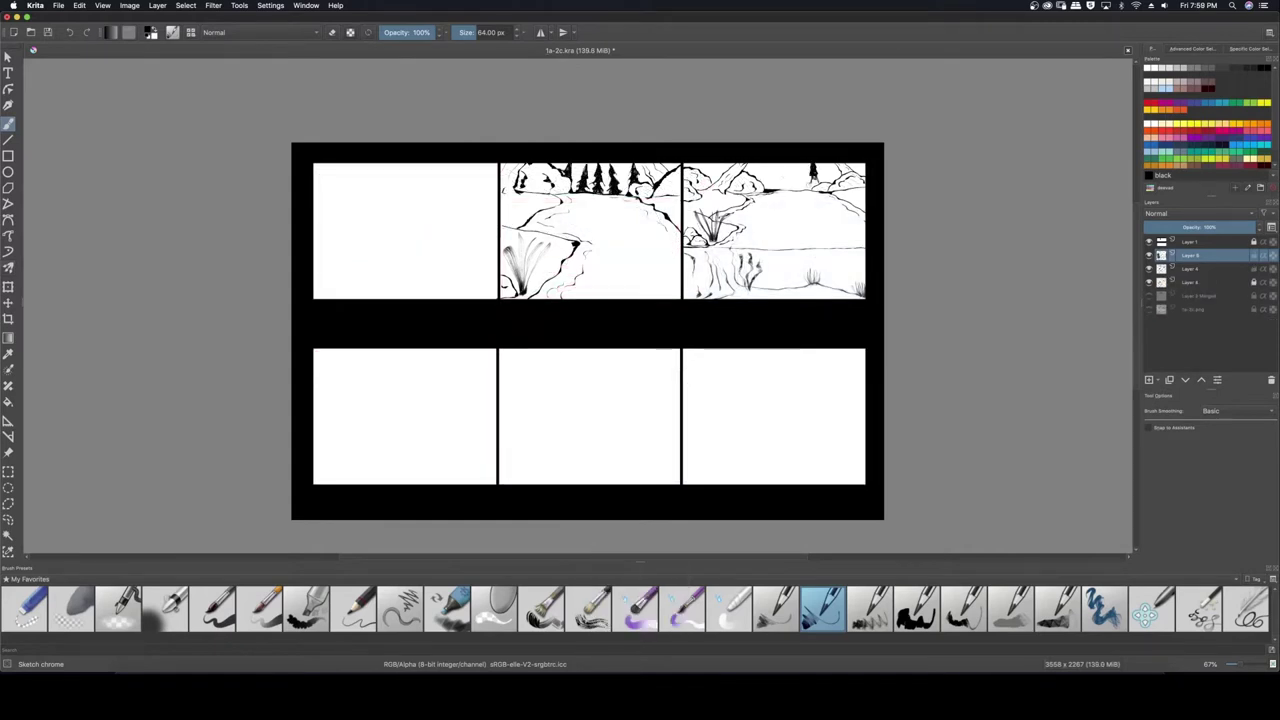
Copy the top-middle panel's inked landscape into the top-left and bottom-left panels
key("ctrl+j")
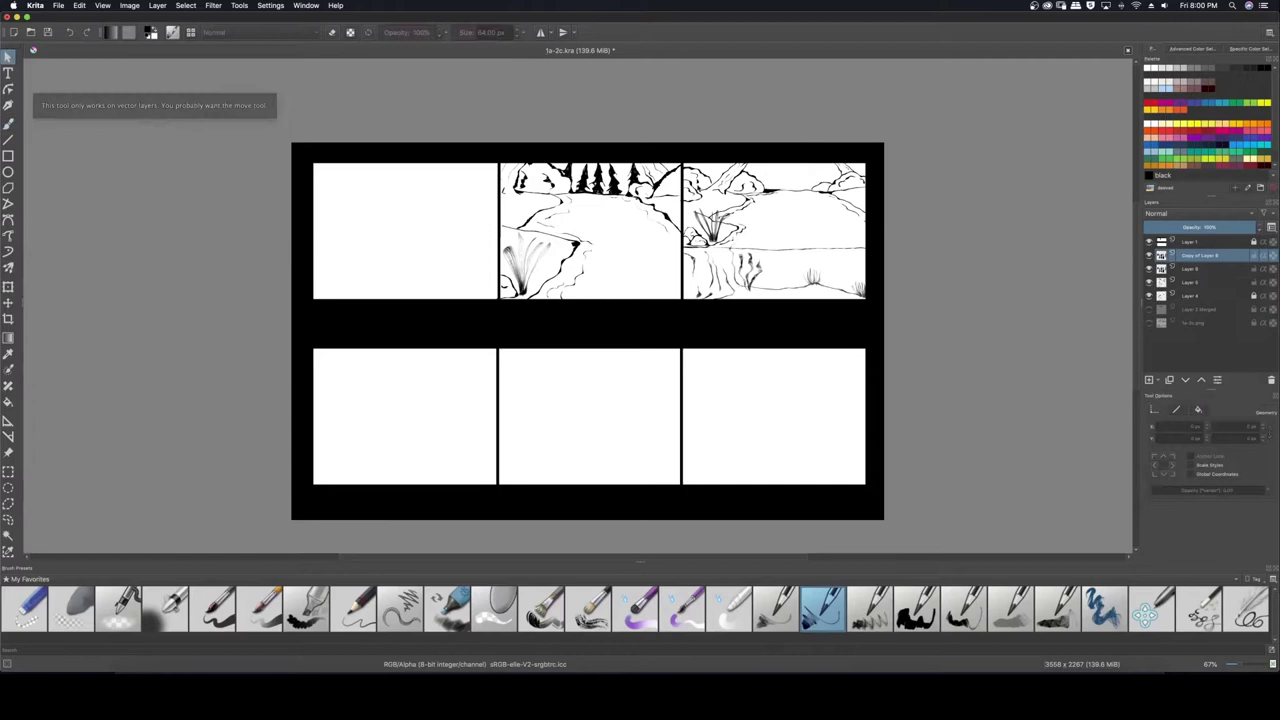
key("slash")
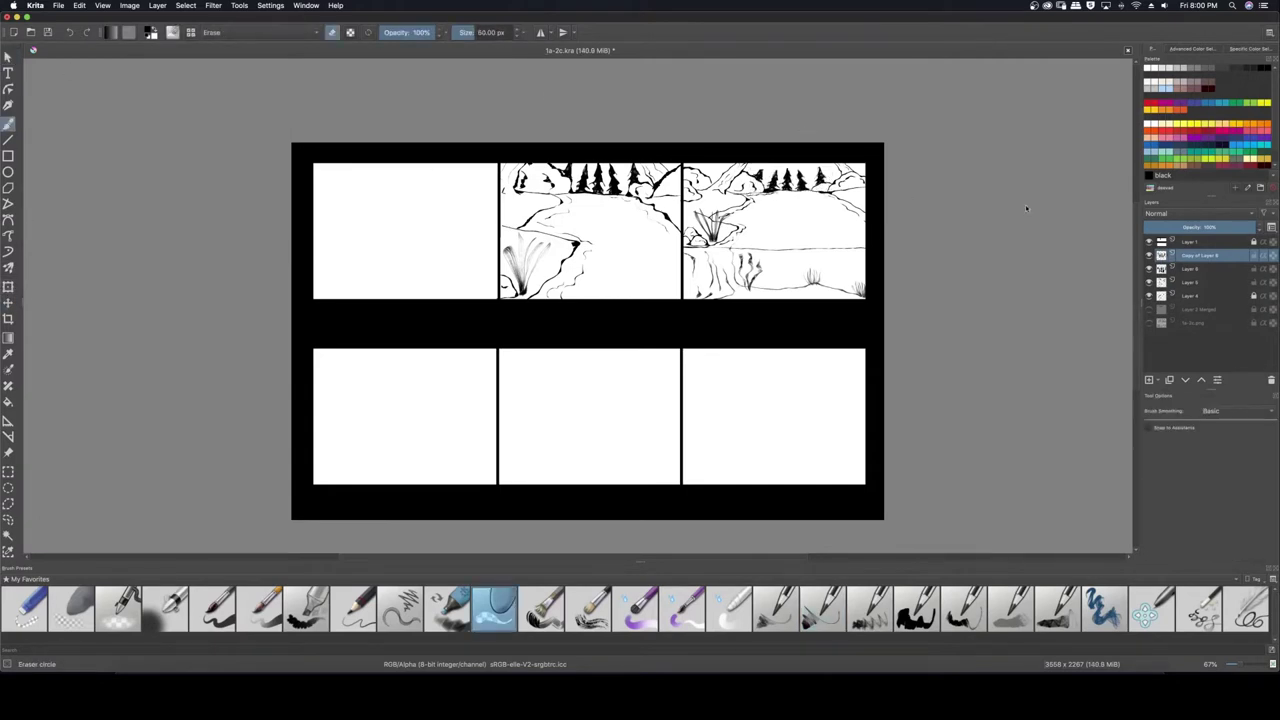
key("ctrl+r")
key("ctrl+c")
key("ctrl+v")
key("t")
left_click_drag(232, 242, 48, 242)
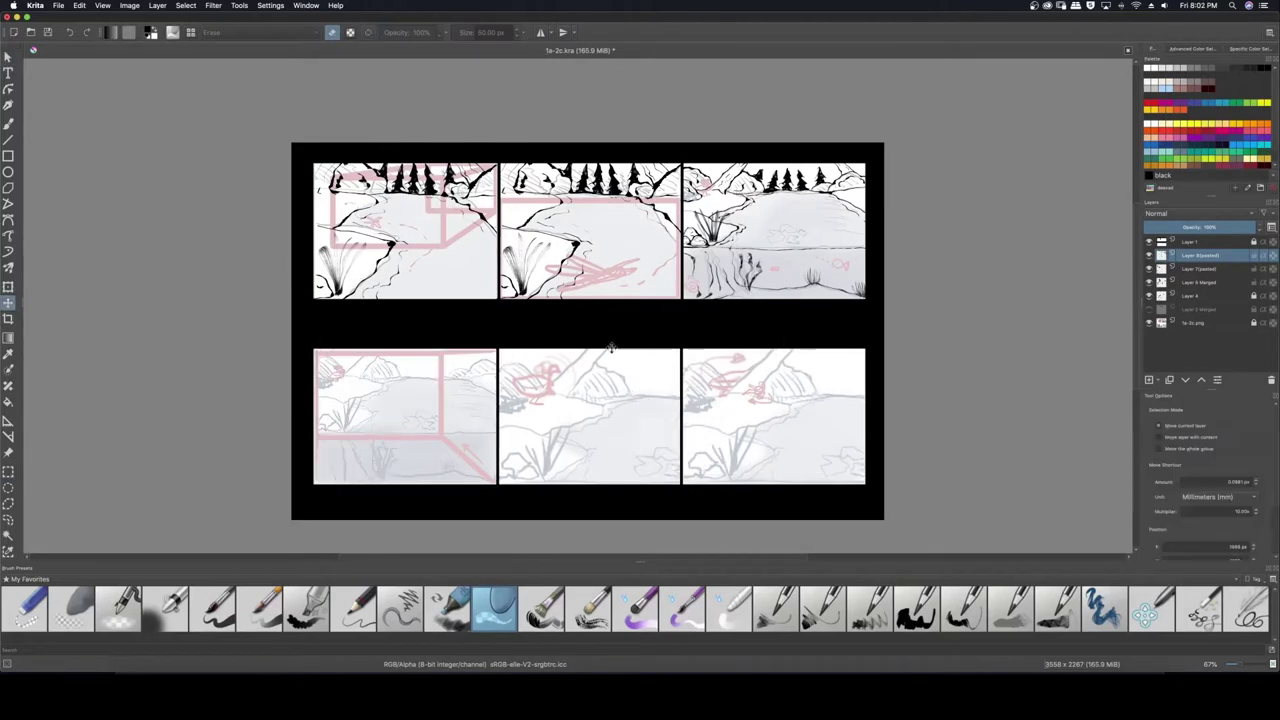
left_click_drag(330, 236, 324, 418)
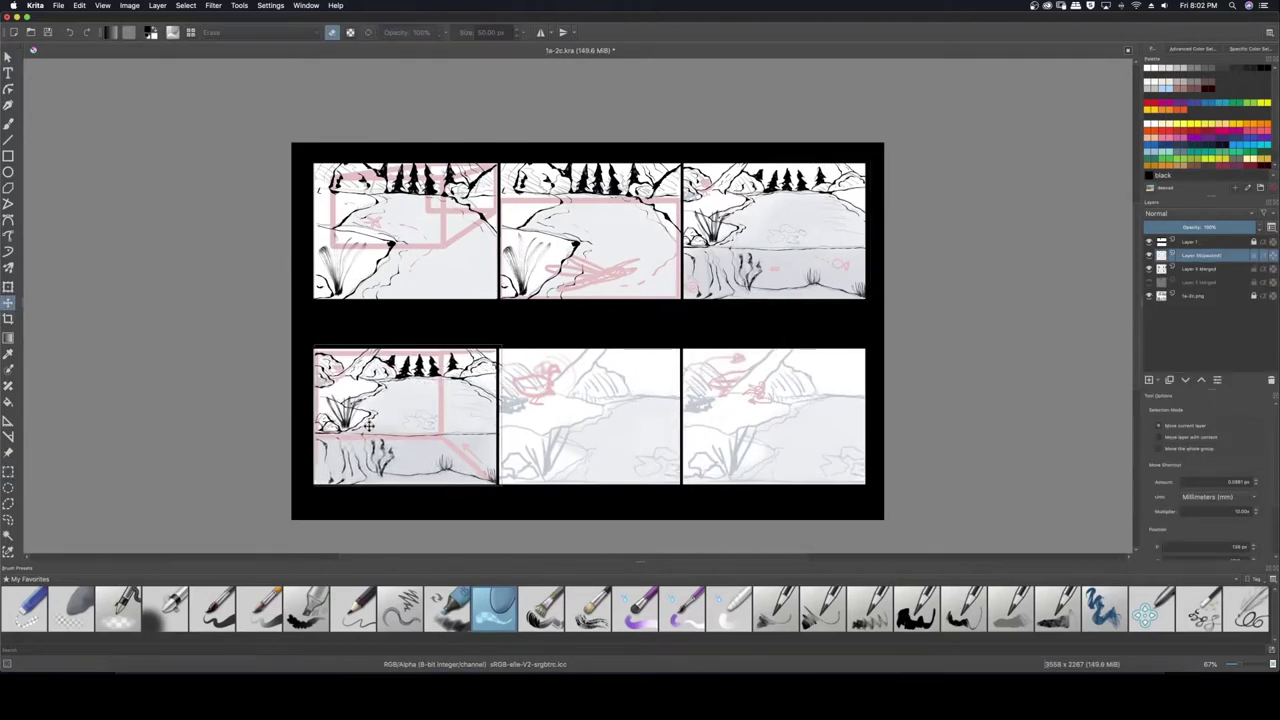
Return to freehand drawing with the small ink brush
left_click(8, 123)
left_click(823, 608)
left_click(963, 608)
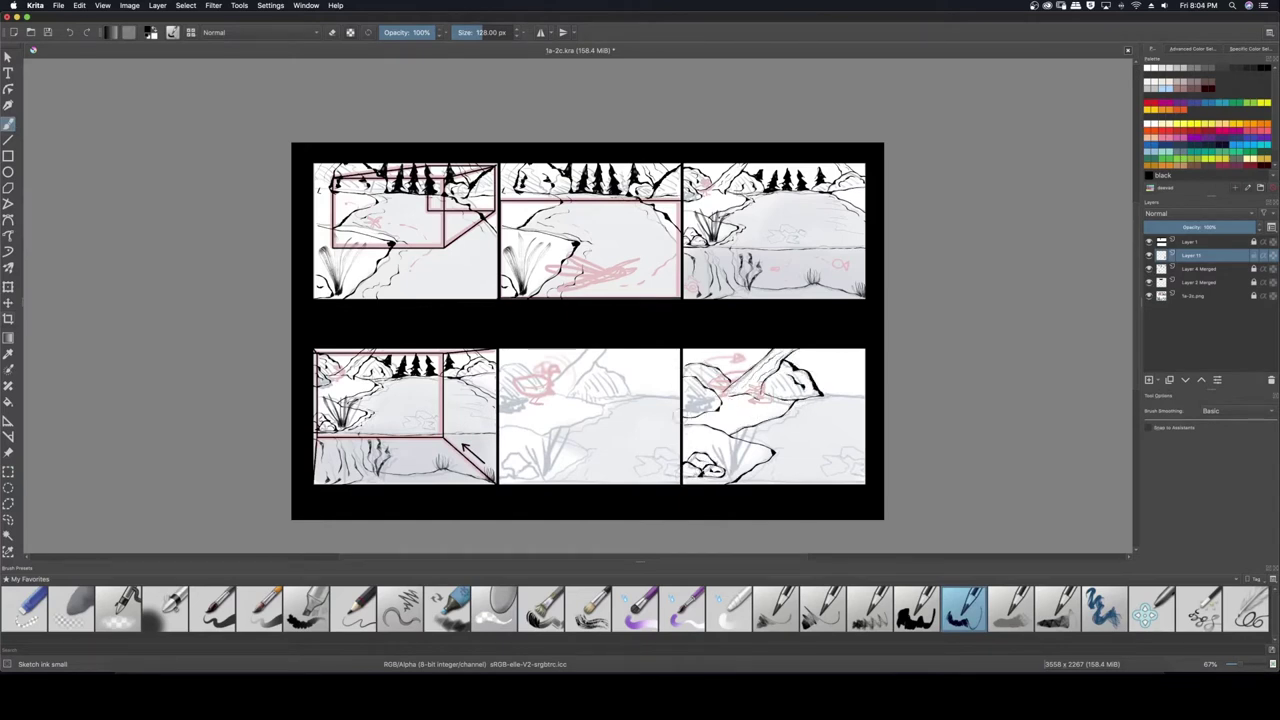
On a new layer, ink trees and grass in the bottom-right panel
key("Insert")
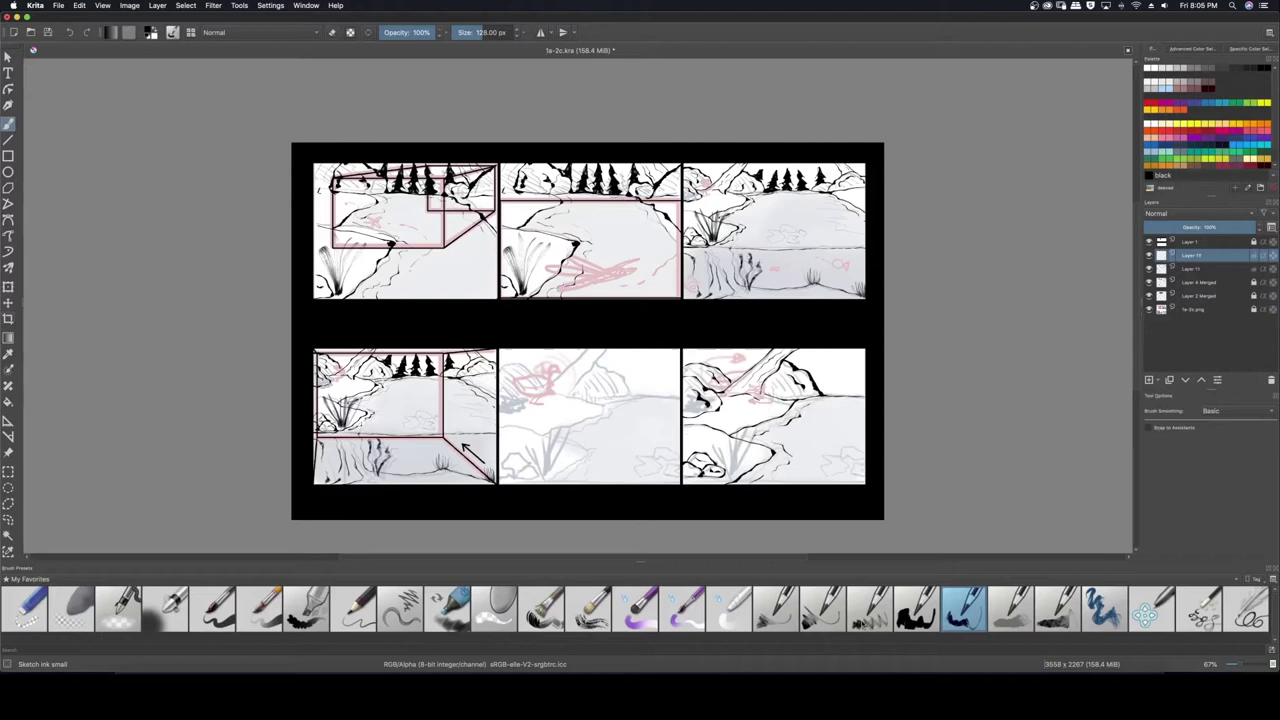
left_click(823, 608)
left_click_drag(814, 335, 832, 390)
left_click_drag(846, 350, 864, 392)
left_click(776, 608)
left_click_drag(724, 470, 730, 412)
mouse_move(736, 472)
left_mouse_down()
mouse_move(744, 410)
mouse_move(758, 422)
left_mouse_up()
left_click_drag(718, 478, 728, 424)
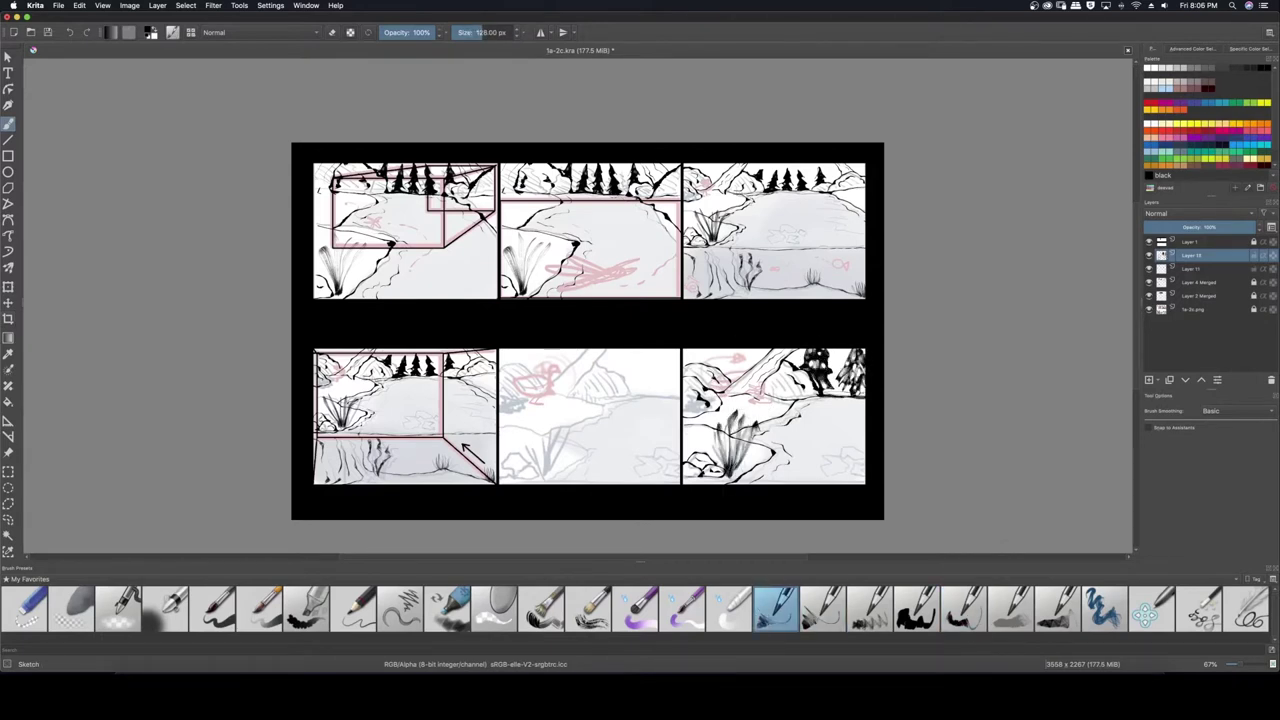
Merge the ink down, duplicate it, and move the copy into the bottom-middle panel
key("ctrl+e")
key("ctrl+j")
key("t")
left_click_drag(805, 427, 621, 427)
Hide the pink sketch layers, duplicate the ink layer, and paint grey wash in the bottom-left panel
left_click(493, 608)
left_click(1149, 269)
right_click(1190, 262)
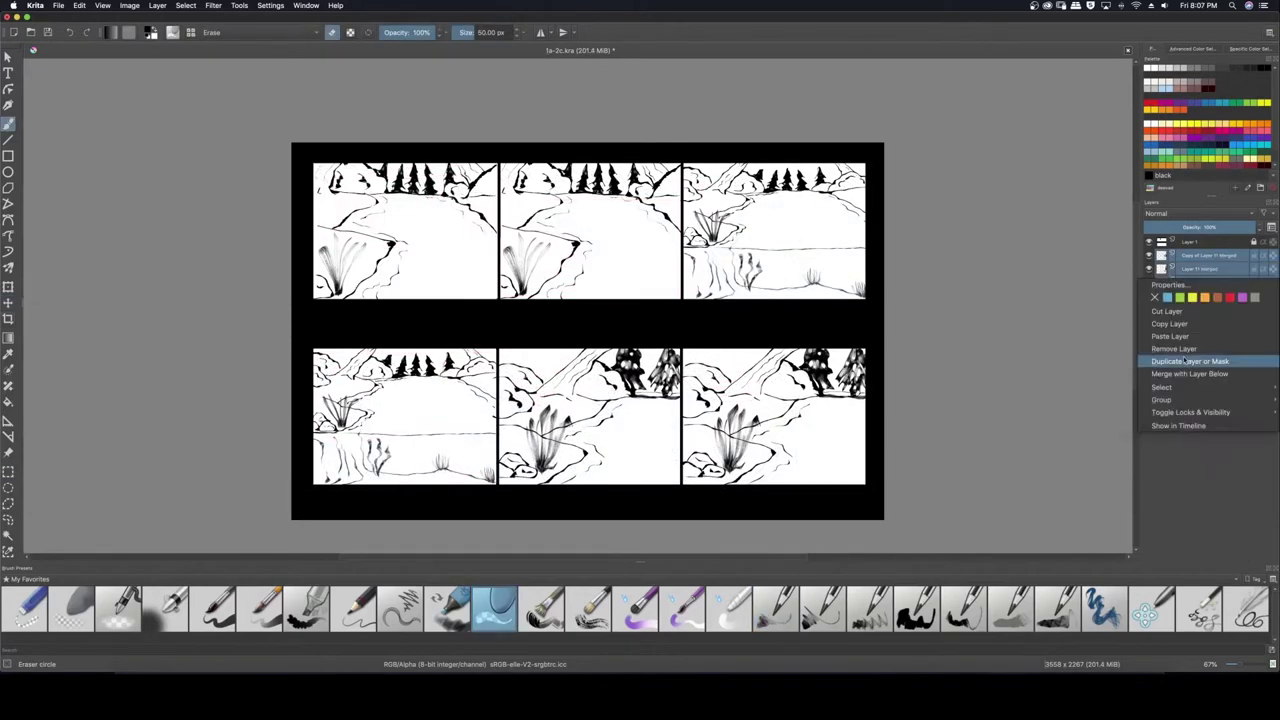
left_click(1180, 330)
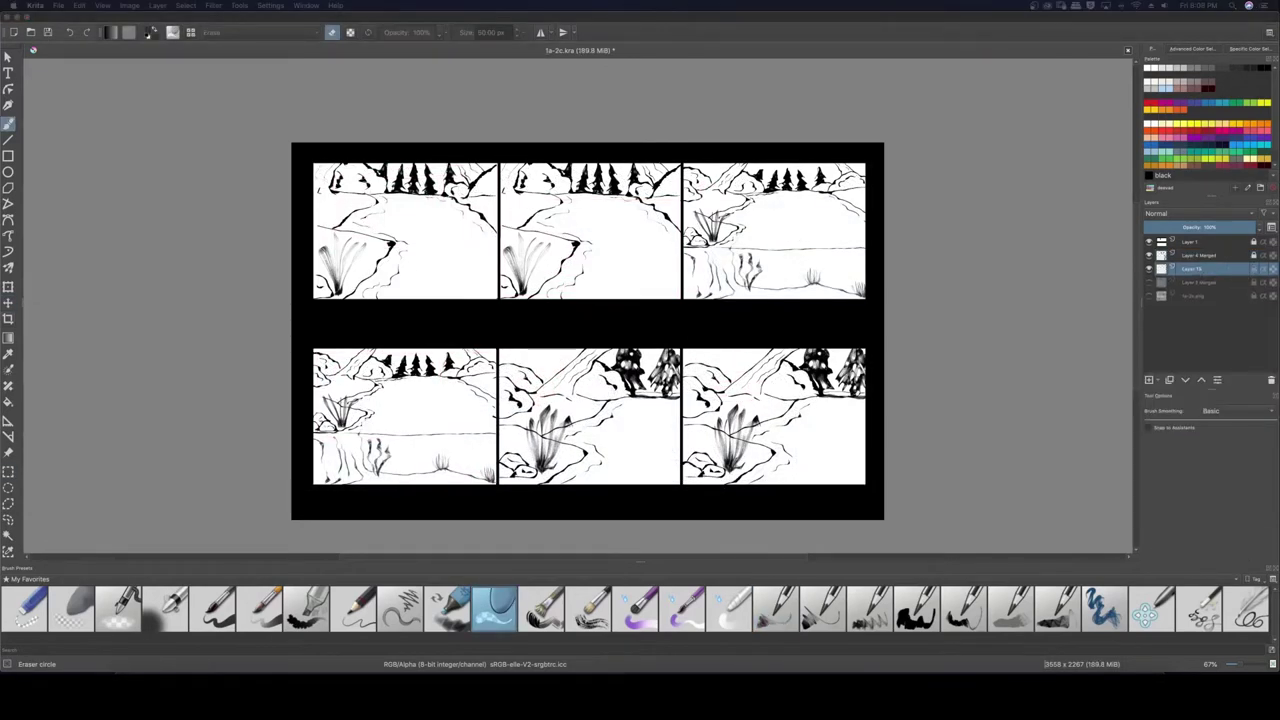
left_click(1010, 608)
mouse_move(480, 378)
left_mouse_down()
mouse_move(440, 450)
mouse_move(330, 470)
mouse_move(440, 400)
mouse_move(400, 380)
mouse_move(345, 395)
left_mouse_up()
Wash grey over the bottom-left panel's lower part, darken its lower left on a new layer, and merge
left_click(25, 608)
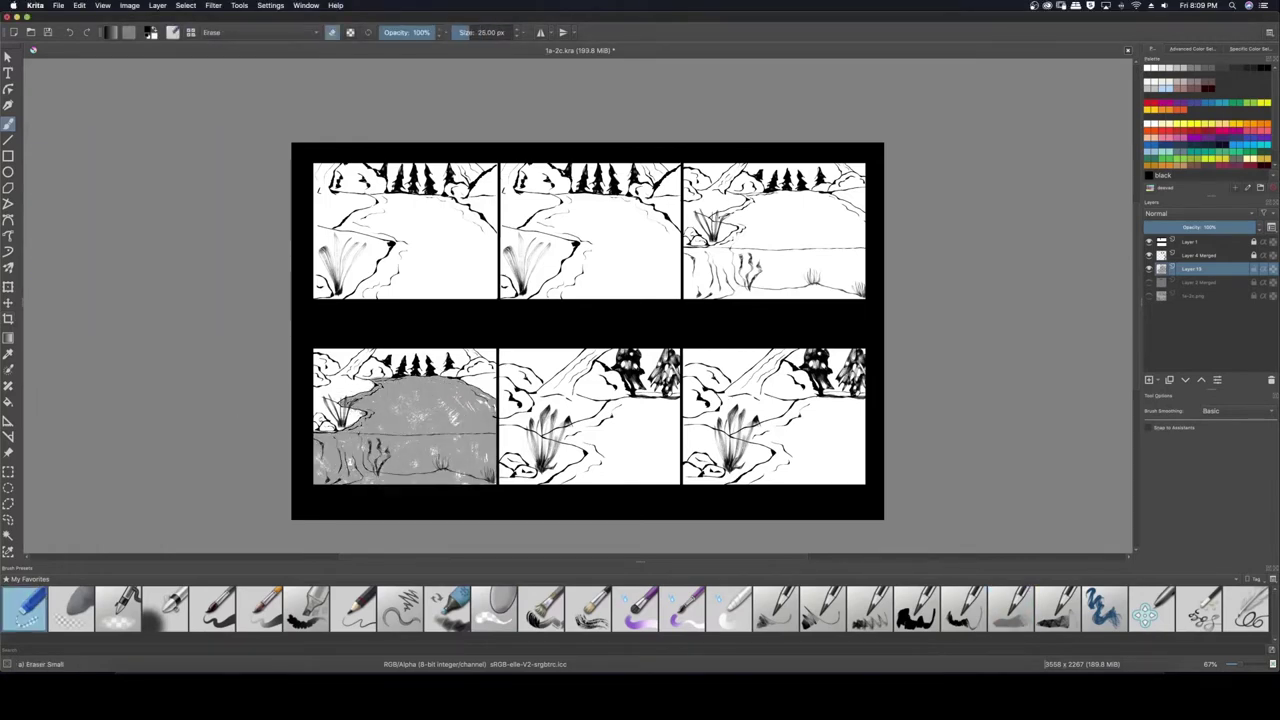
left_click(1010, 608)
mouse_move(490, 445)
left_mouse_down()
mouse_move(470, 470)
mouse_move(340, 440)
mouse_move(418, 492)
left_mouse_up()
key("Insert")
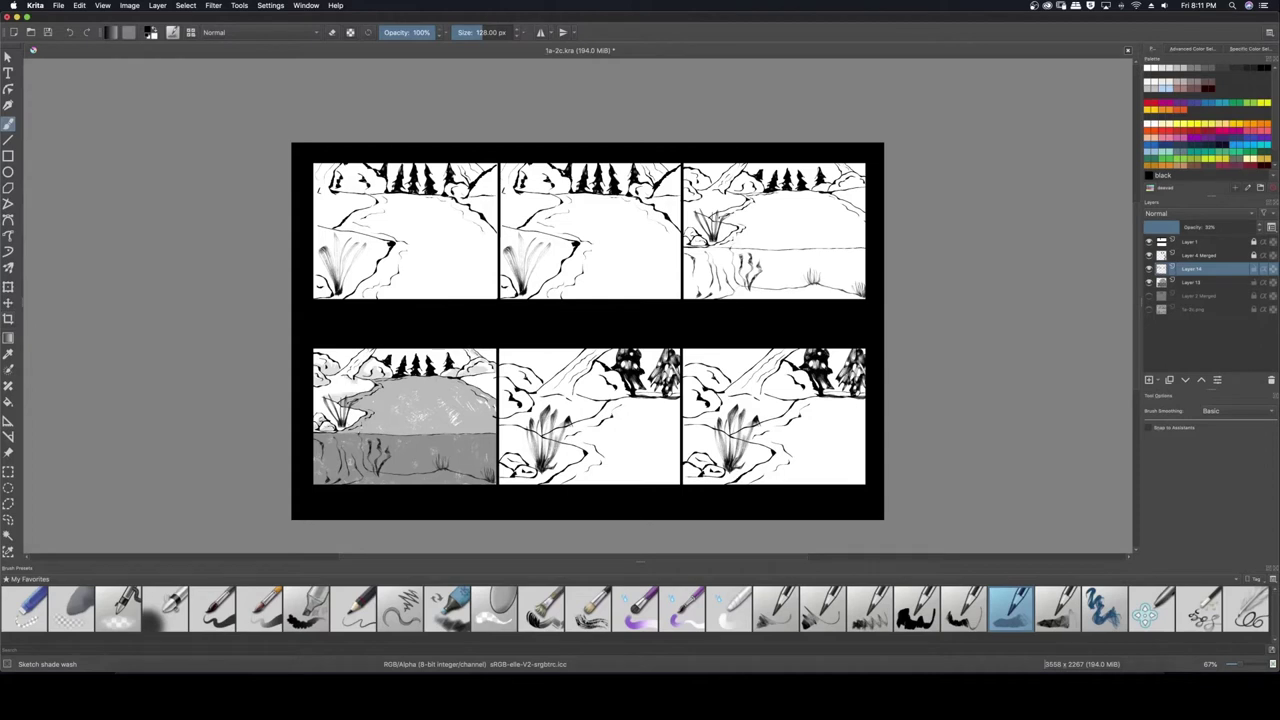
left_click_drag(360, 440, 318, 478)
key("ctrl+e")
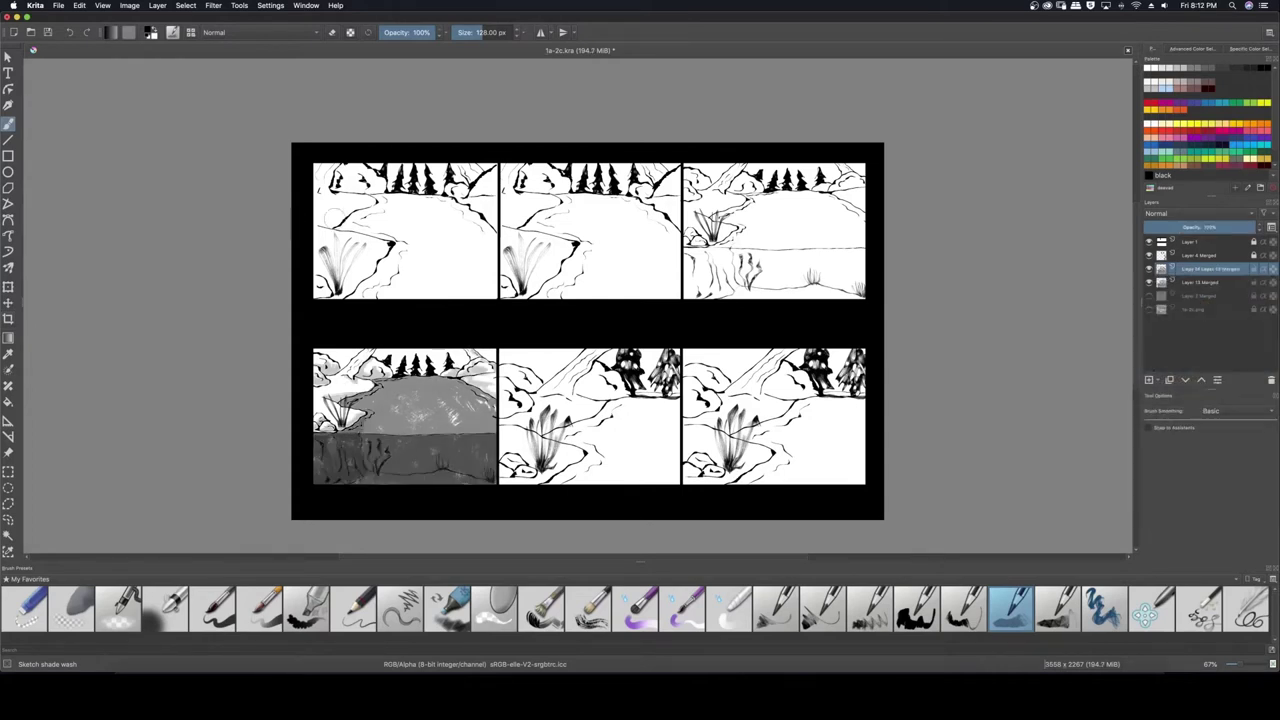
key("e")
On new layers, paint light and darker grey wash in the bottom-right panel
key("Insert")
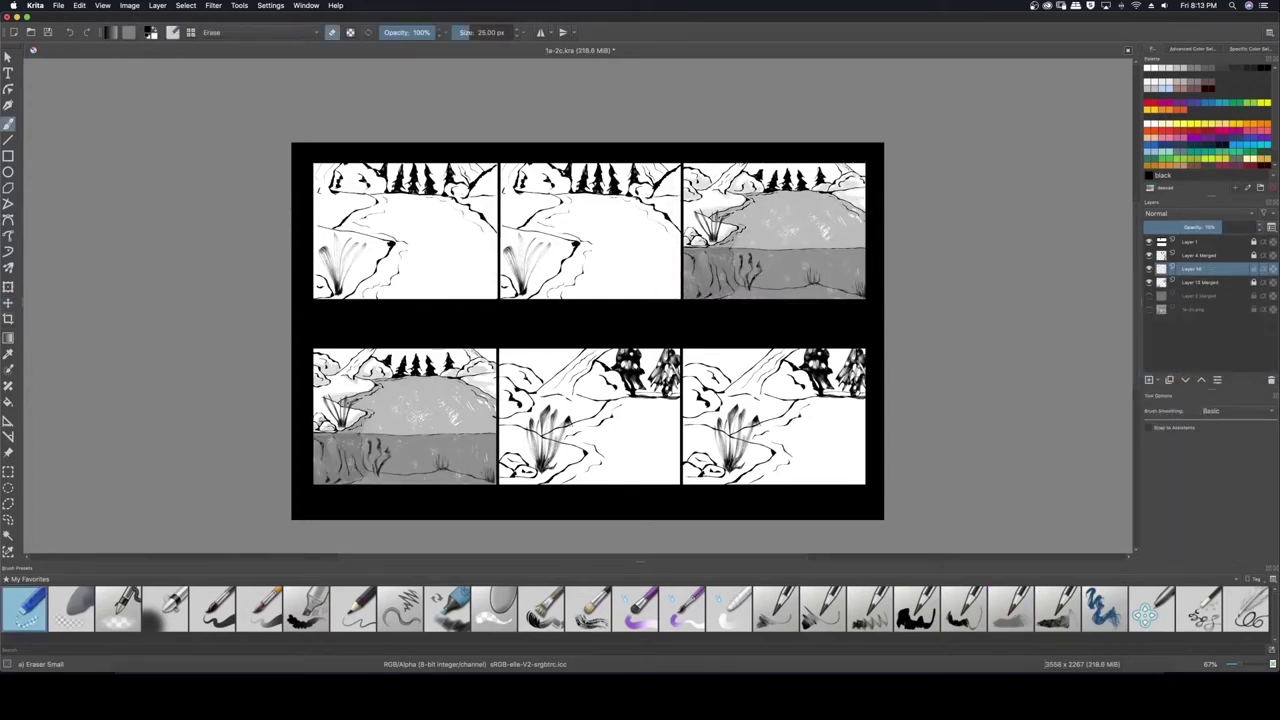
left_click(1010, 608)
mouse_move(850, 420)
left_mouse_down()
mouse_move(770, 480)
mouse_move(840, 430)
left_mouse_up()
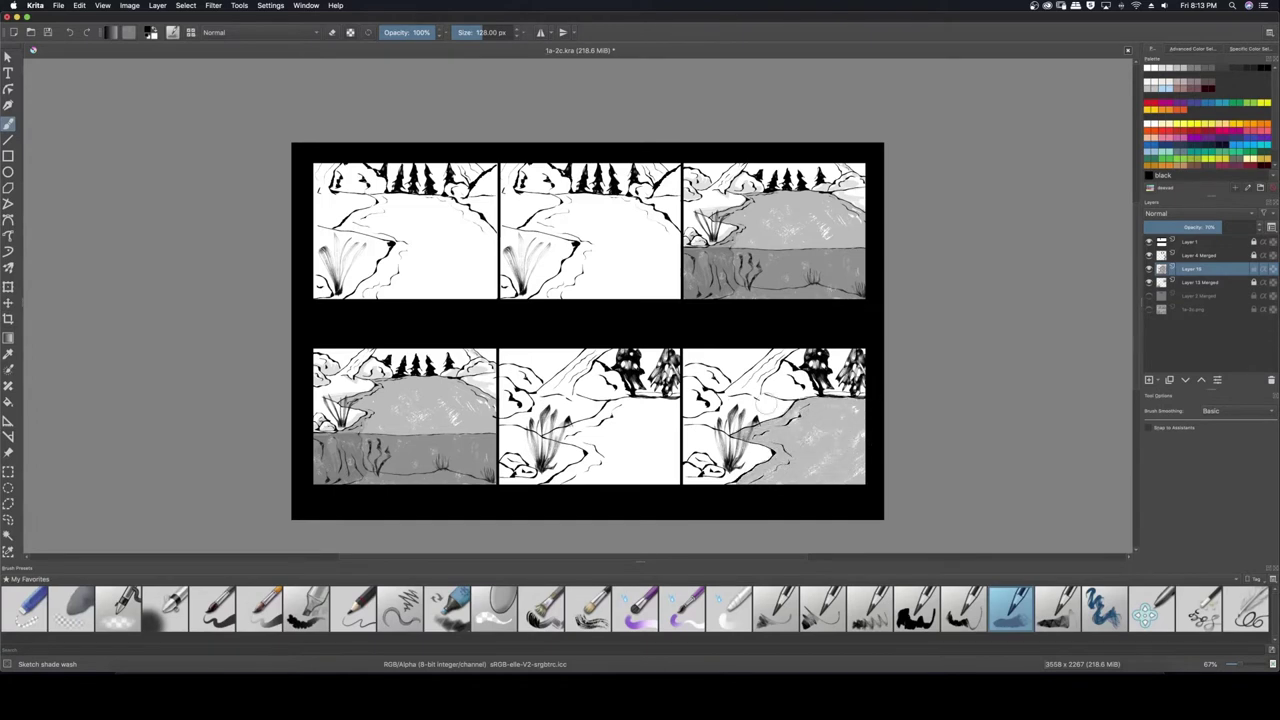
key("Insert")
left_click_drag(754, 420, 700, 432)
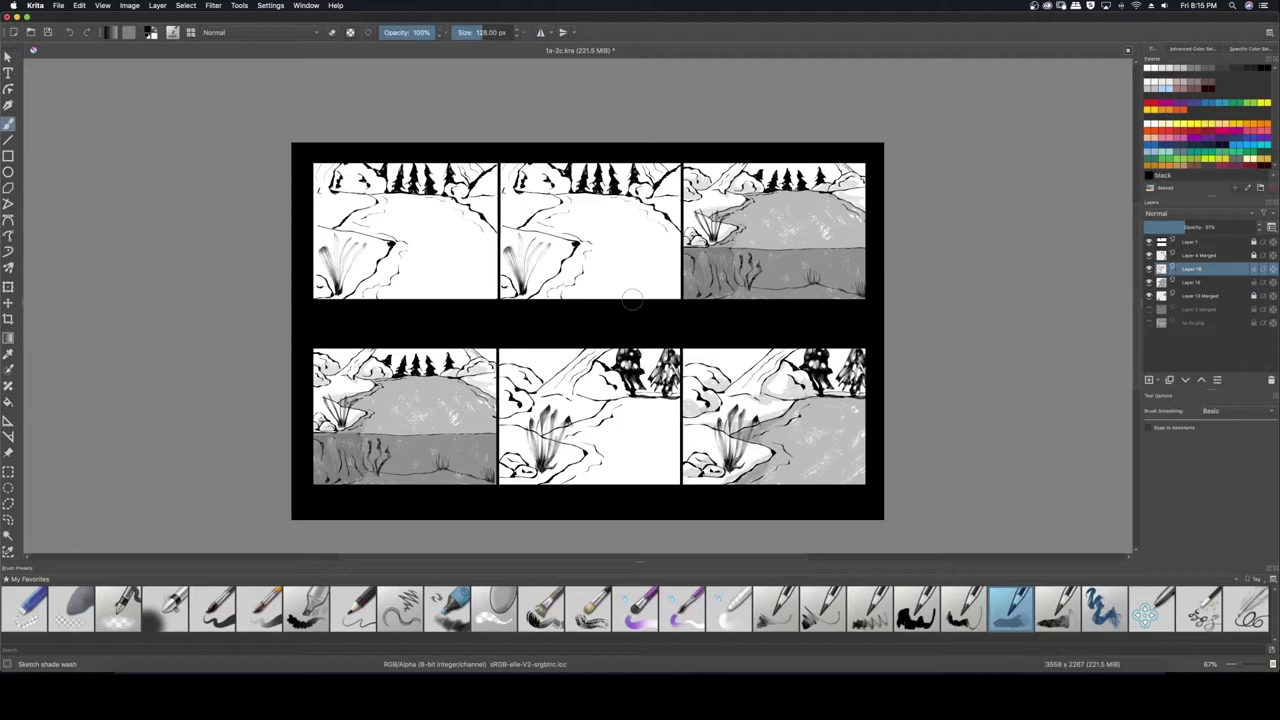
Merge the wash layers and copy the wash into the bottom-middle panel
key("ctrl+e")
key("ctrl+j")
key("t")
left_click_drag(761, 397, 577, 397)
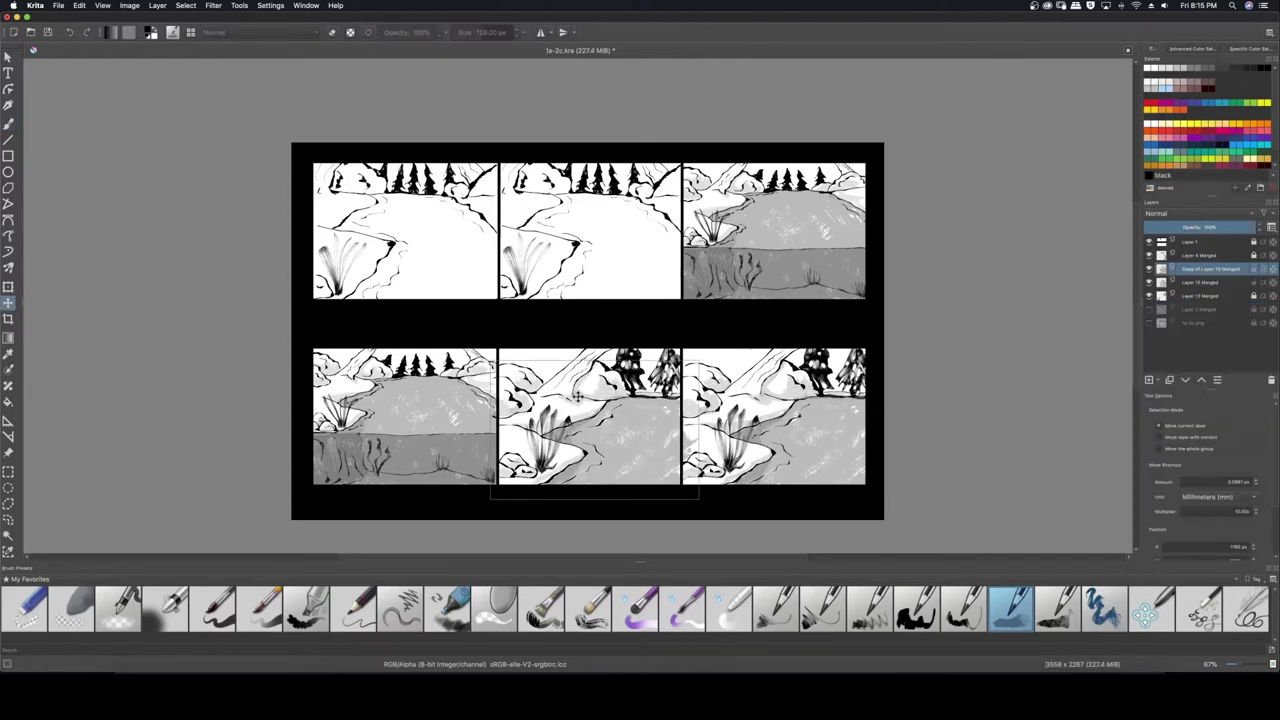
key("slash")
key("ctrl+e")
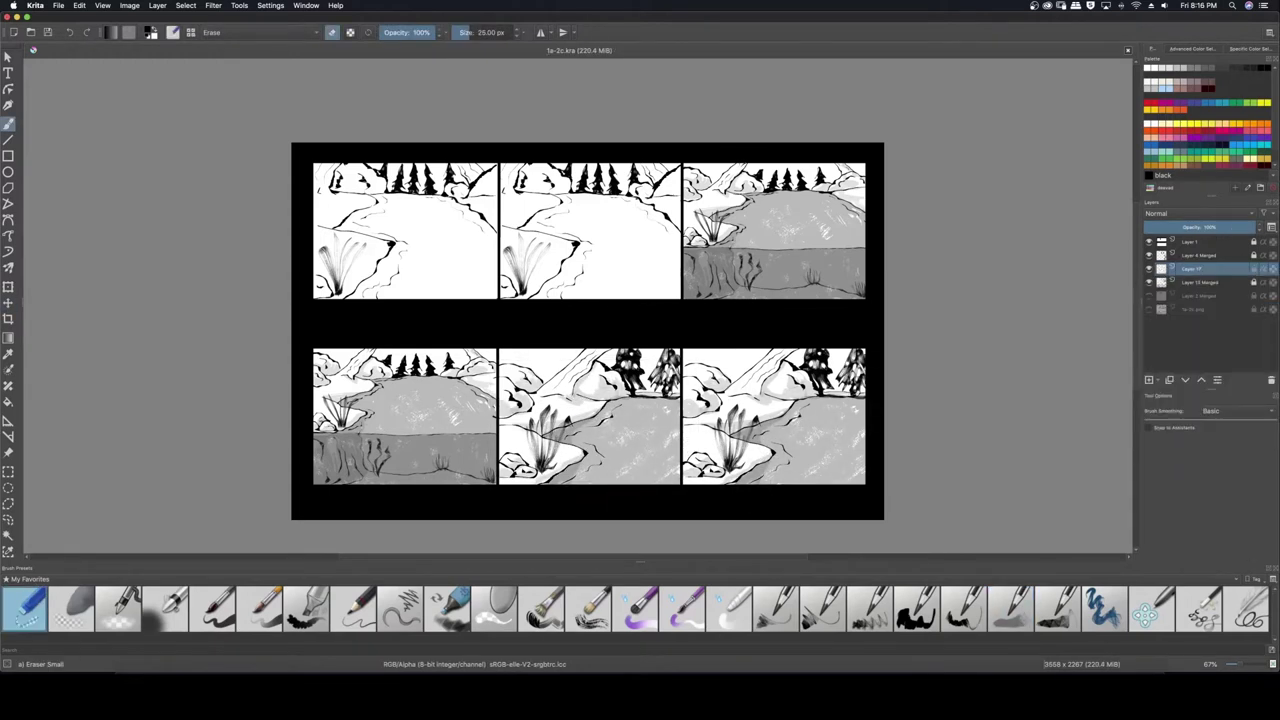
Paint grey wash into the top-middle panel
key("slash")
mouse_move(670, 210)
left_mouse_down()
mouse_move(600, 250)
mouse_move(540, 230)
mouse_move(600, 296)
mouse_move(640, 230)
mouse_move(560, 205)
left_mouse_up()
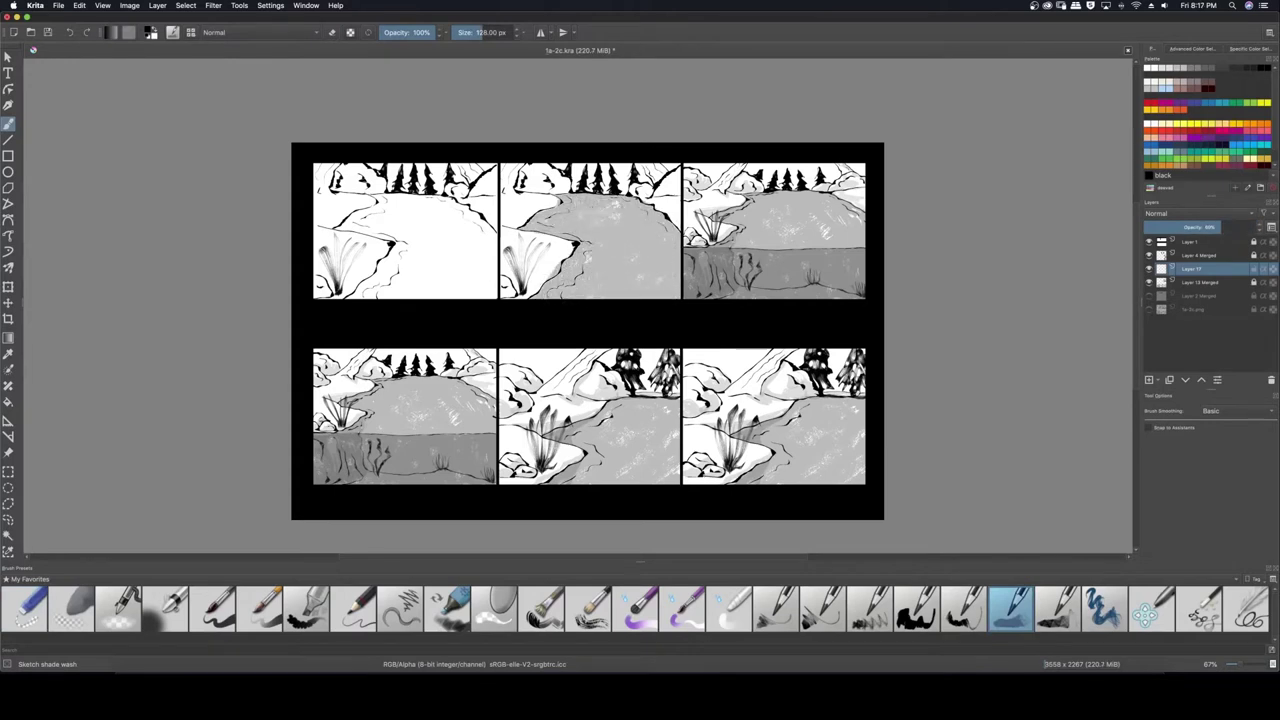
key("slash")
mouse_move(552, 268)
left_mouse_down()
mouse_move(555, 280)
mouse_move(530, 214)
mouse_move(549, 275)
mouse_move(575, 260)
mouse_move(534, 178)
left_mouse_up()
key("slash")
Copy the grey wash onto the top-left panel, merge it, and add a fresh Sketch chrome drawing layer
key("Insert")
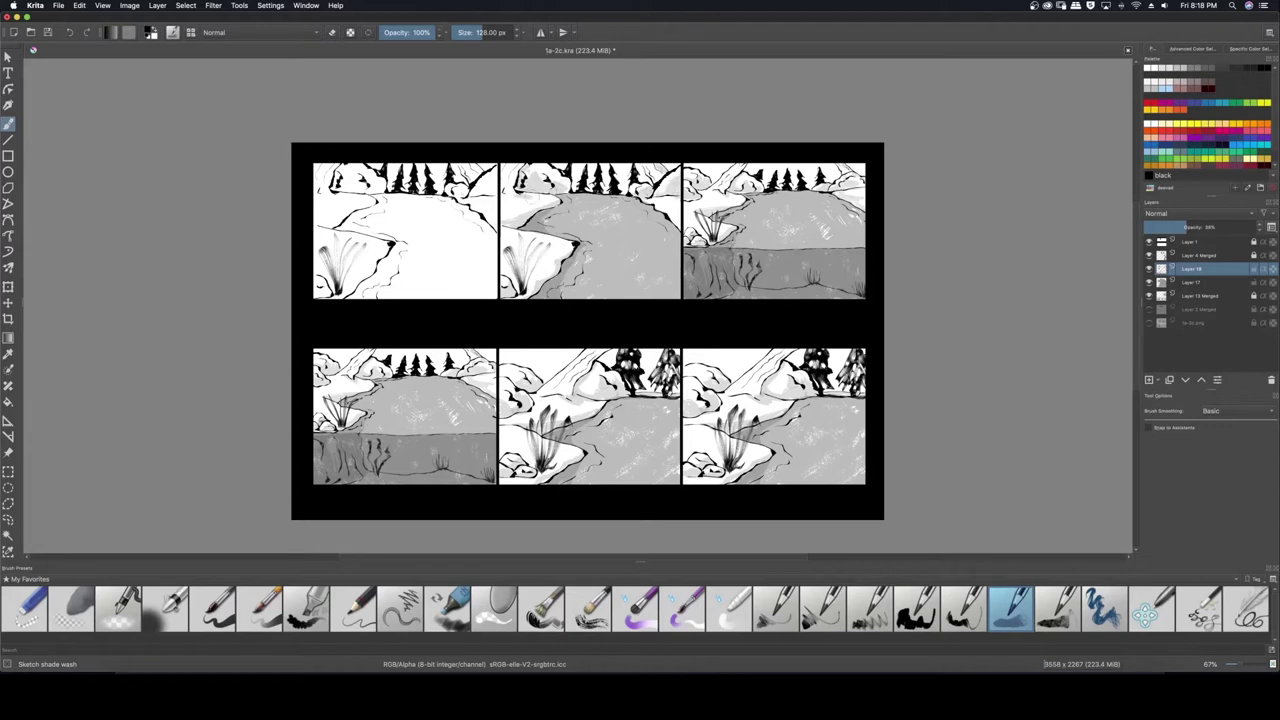
key("ctrl+e")
key("ctrl+j")
key("t")
left_click_drag(627, 258, 448, 258)
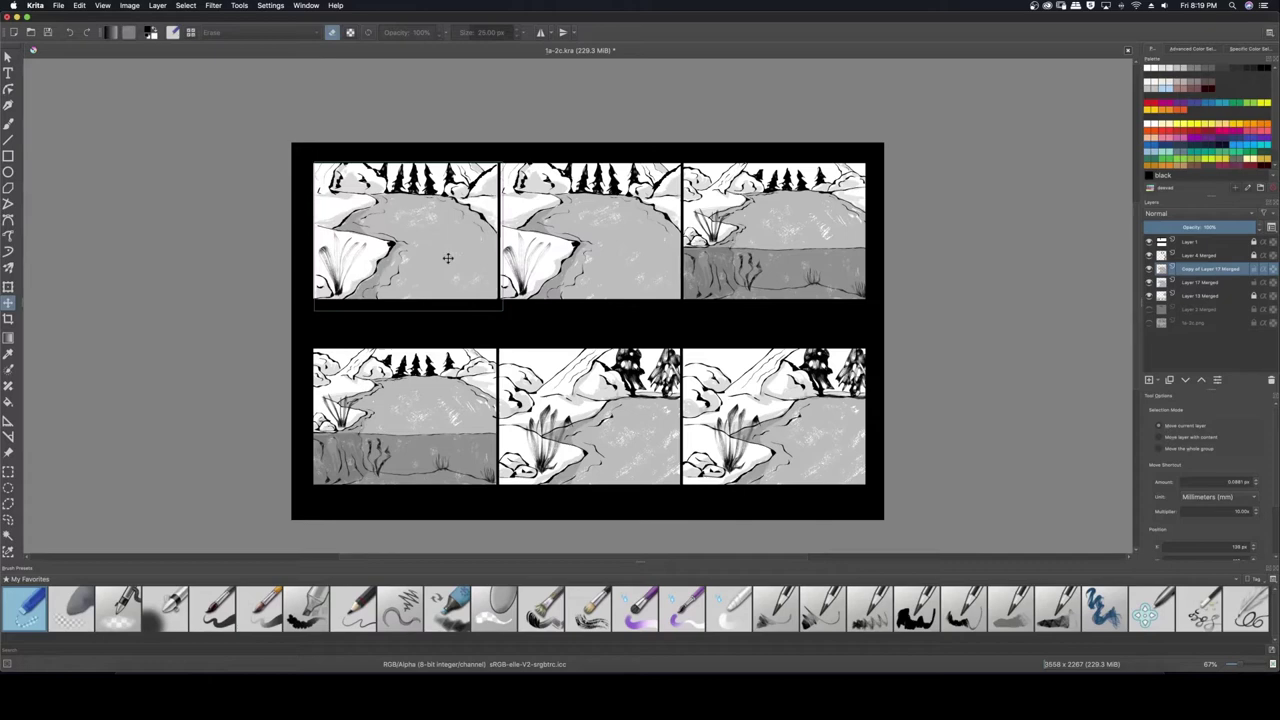
key("ctrl+e")
key("ctrl+e")
key("Insert")
left_click(823, 609)
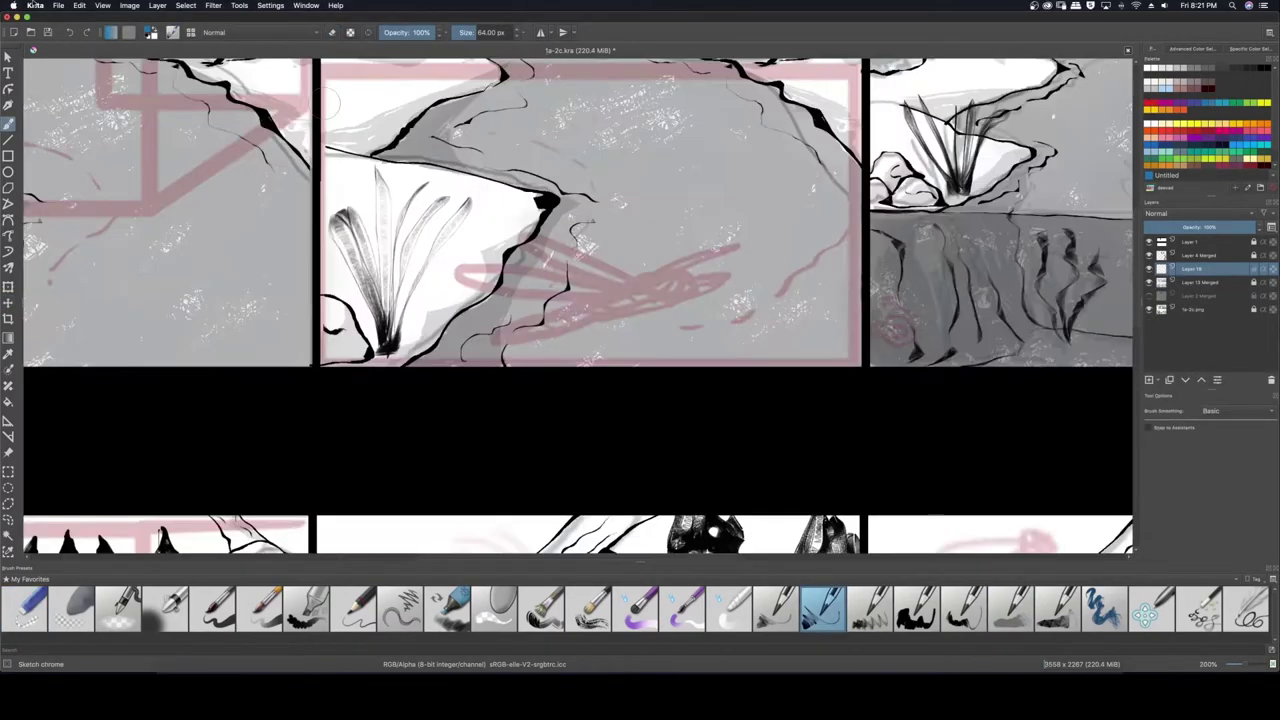
Draw the dragonfly's long blue body, redoing a rough first attempt, and merge it down
left_click(650, 283)
mouse_move(655, 281)
left_mouse_down()
mouse_move(686, 295)
mouse_move(591, 282)
mouse_move(581, 300)
mouse_move(696, 298)
mouse_move(611, 287)
mouse_move(588, 310)
mouse_move(516, 338)
left_mouse_up()
key("ctrl+z")
left_click_drag(592, 314, 497, 338)
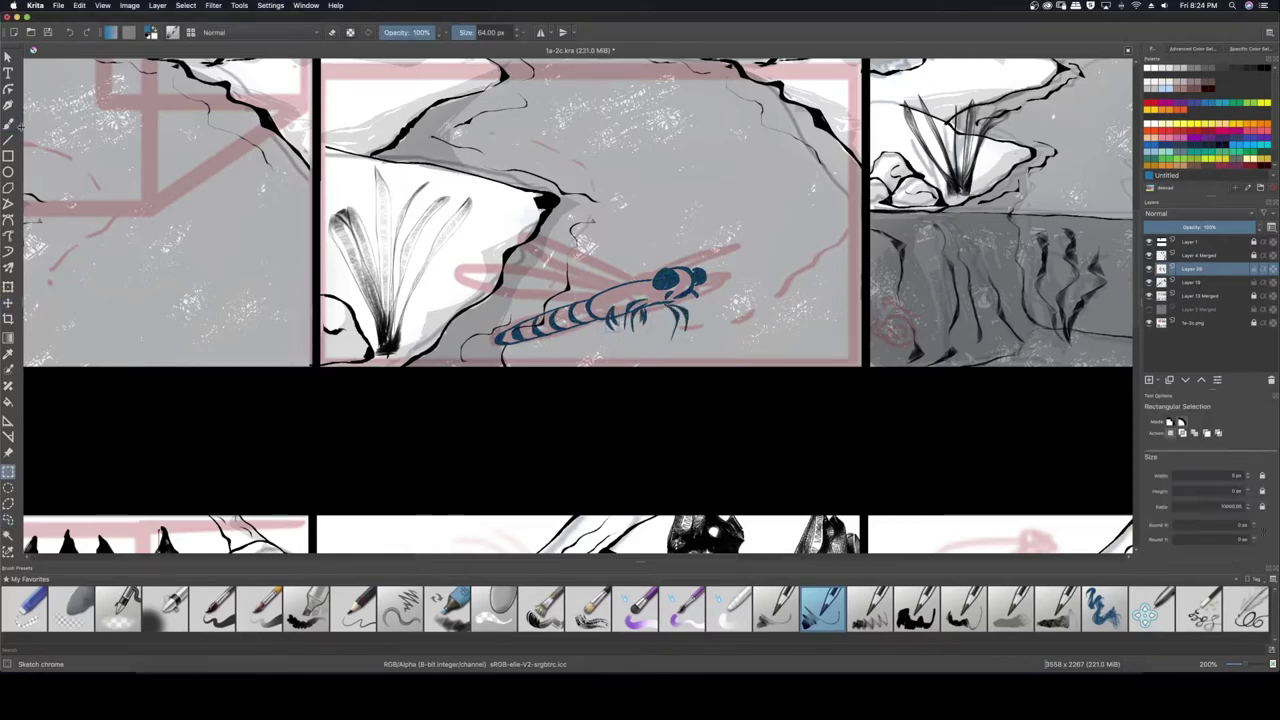
key("ctrl+e")
On a new layer, draw the dragonfly's blue wings
key("Insert")
left_click_drag(632, 283, 757, 237)
mouse_move(636, 284)
left_mouse_down()
mouse_move(524, 238)
mouse_move(504, 286)
left_mouse_up()
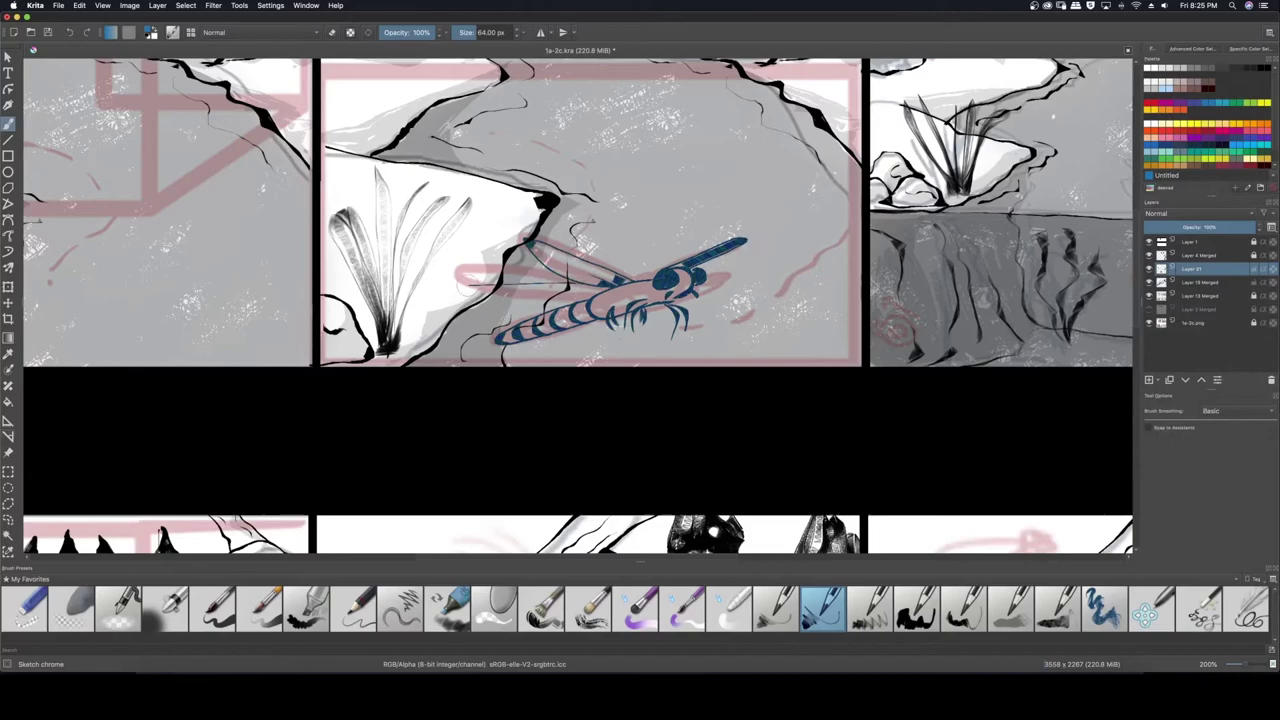
left_click_drag(610, 300, 458, 290)
left_click_drag(634, 278, 656, 270)
left_click_drag(474, 242, 504, 212)
key("minus")
key("minus")
key("minus")
Shift the blue dragonfly slightly left and up in the top-middle panel and apply the transform
key("plus")
key("plus")
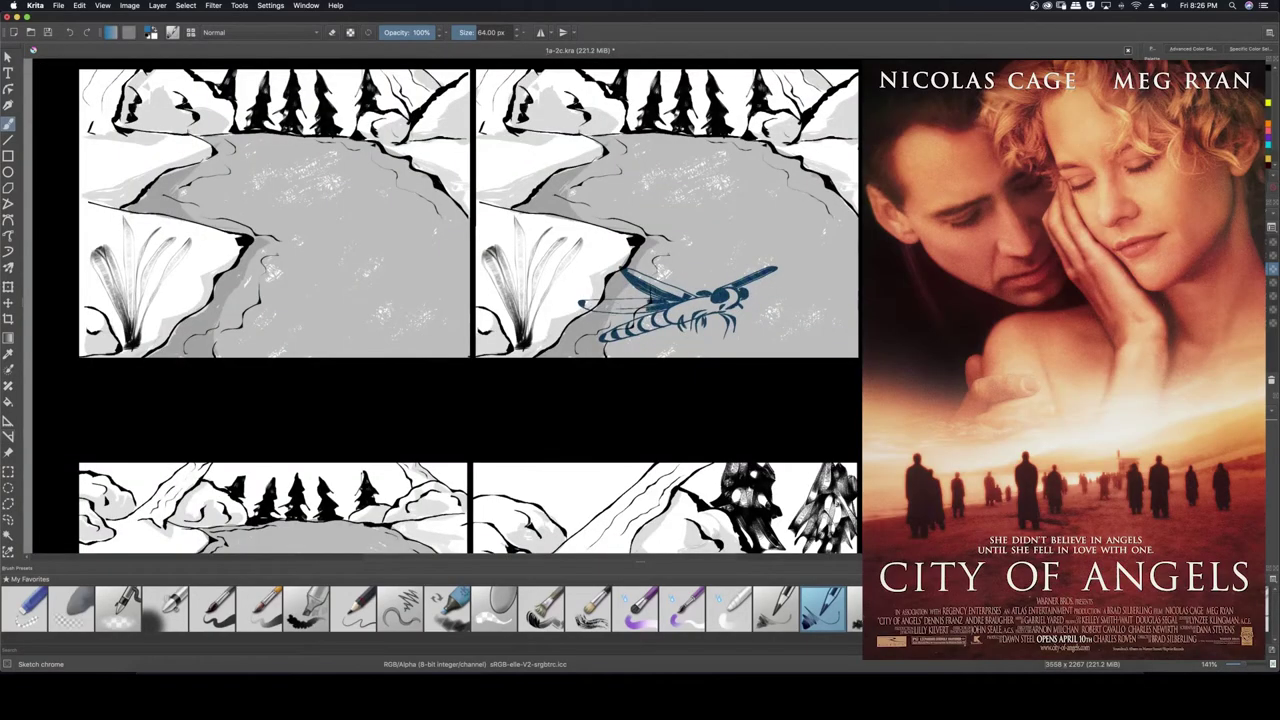
key("t")
key("minus")
left_click_drag(520, 276, 496, 266)
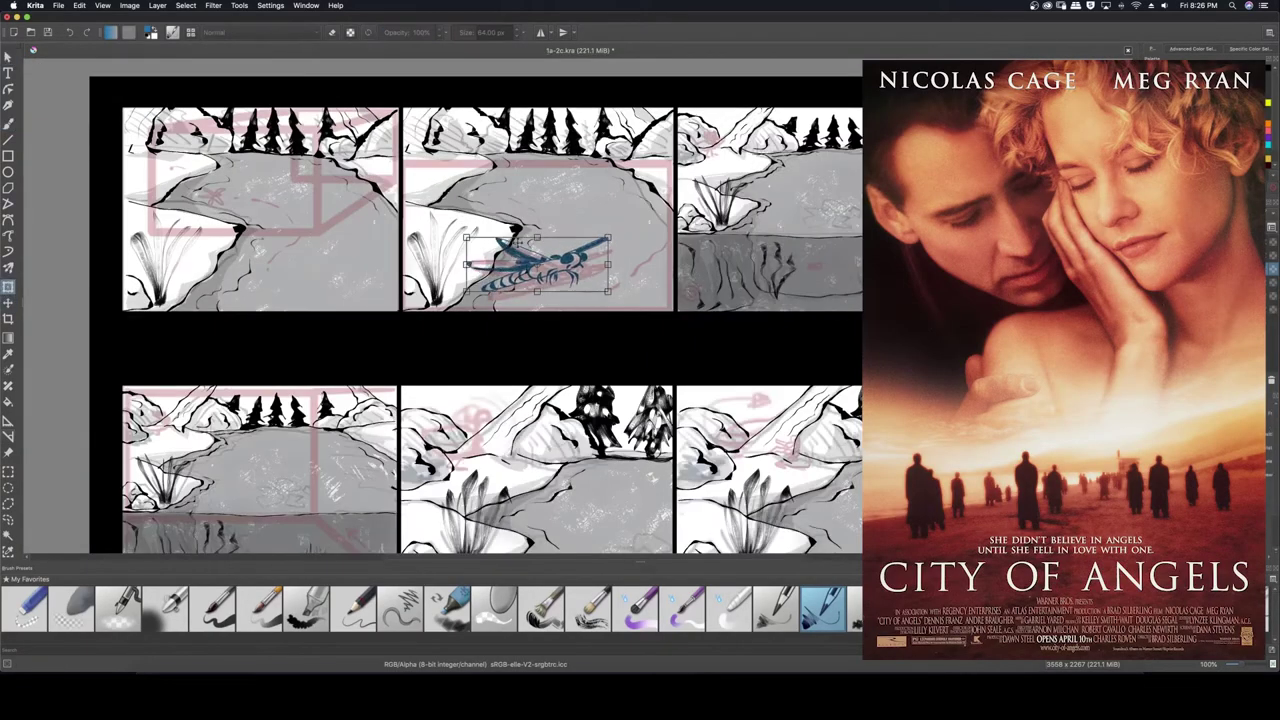
key("plus")
key("ctrl+t")
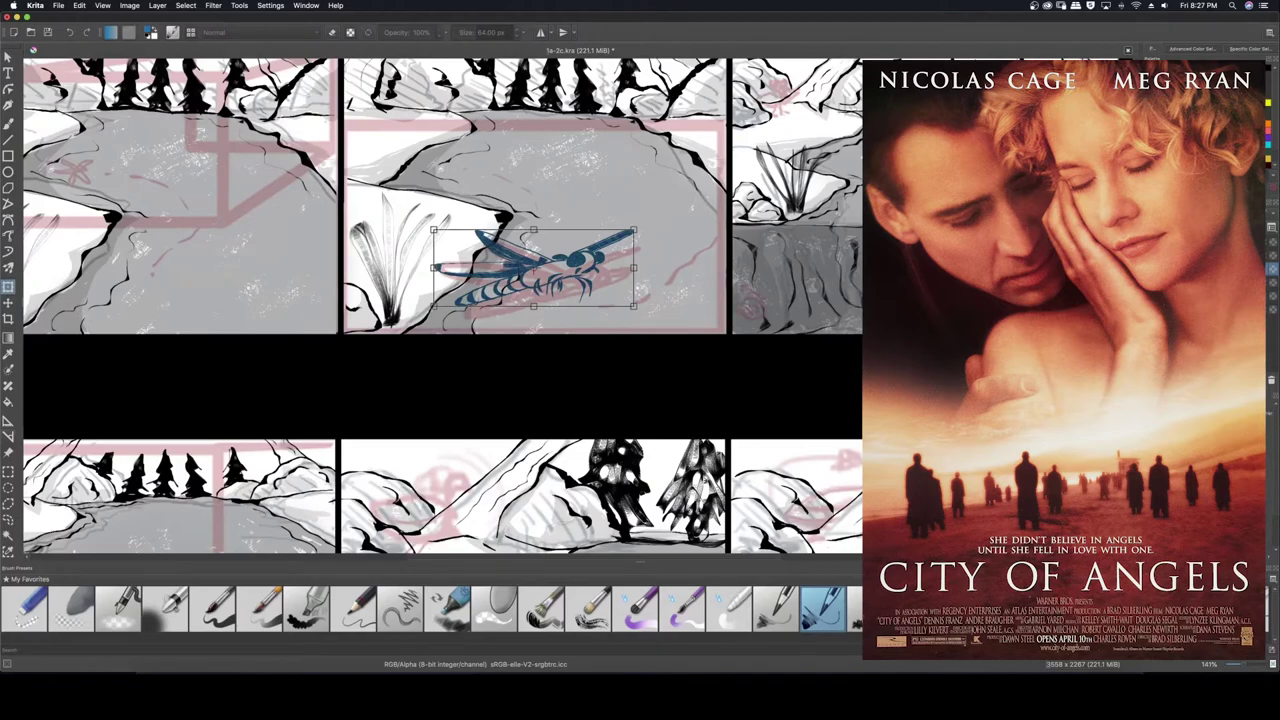
key("Return")
key("b")
key("1")
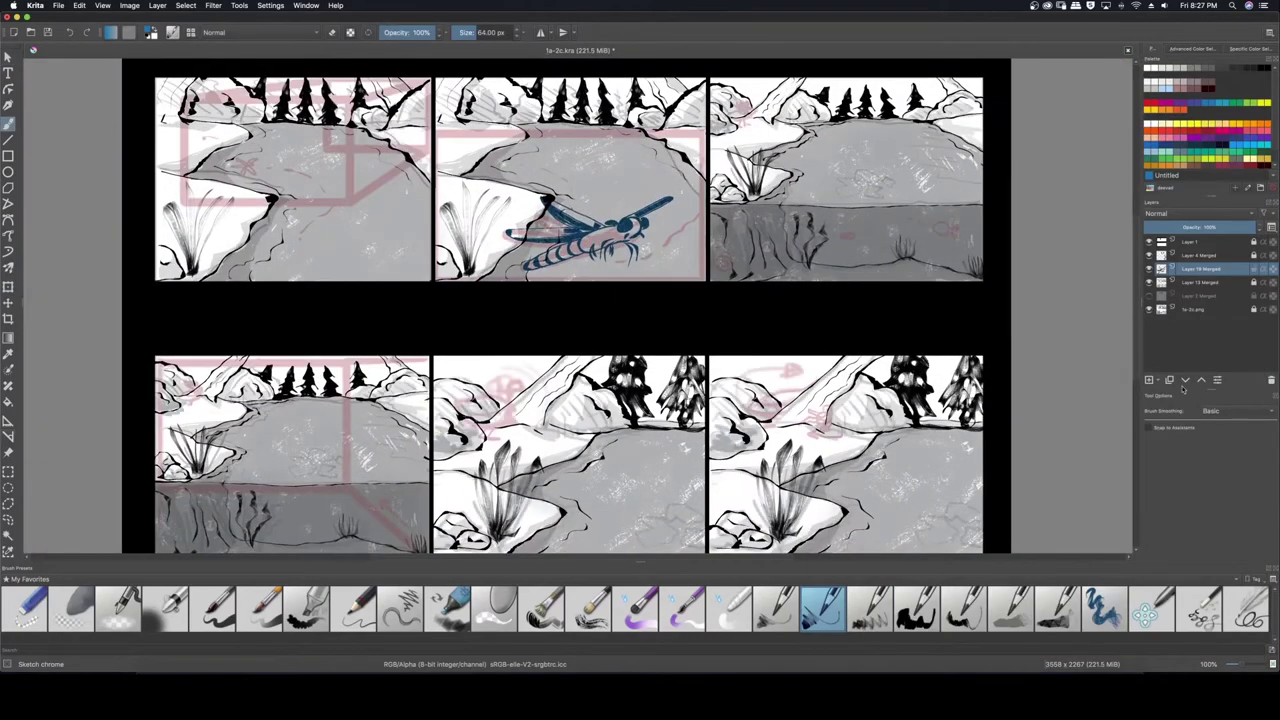
key("Insert")
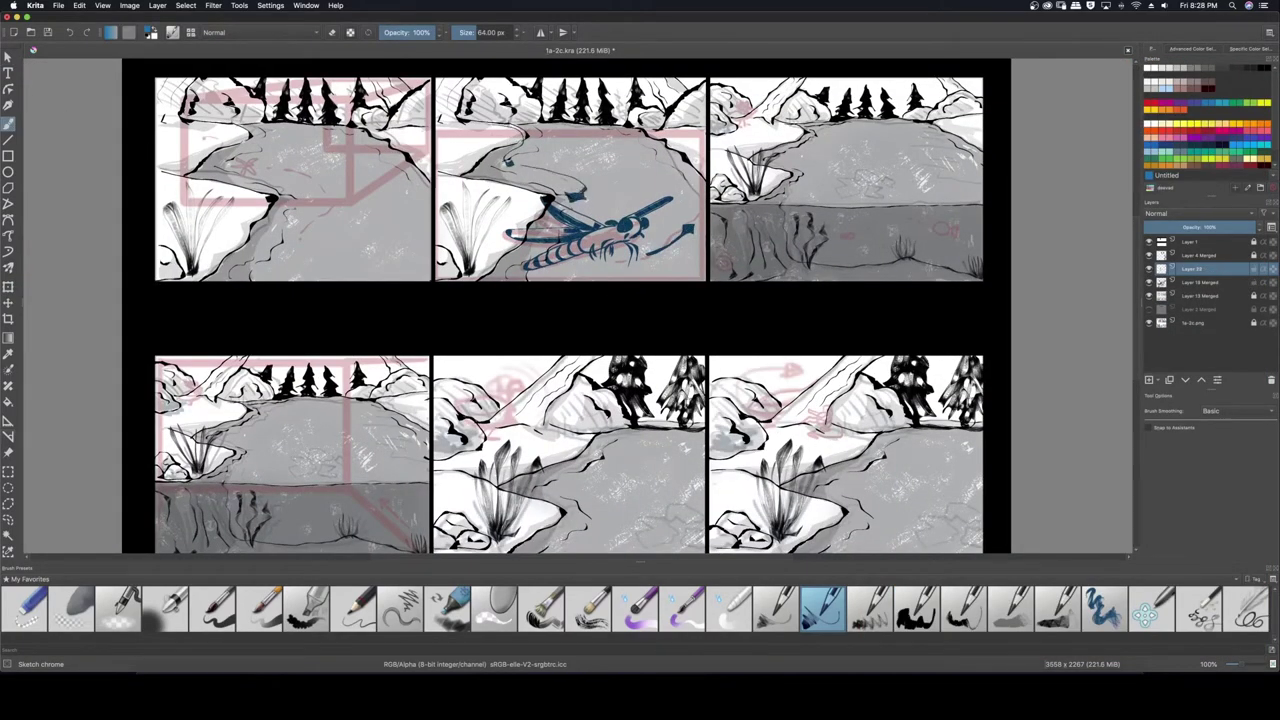
Hide the pink rough layer and recolour the dragonfly strokes red
left_click(1148, 322)
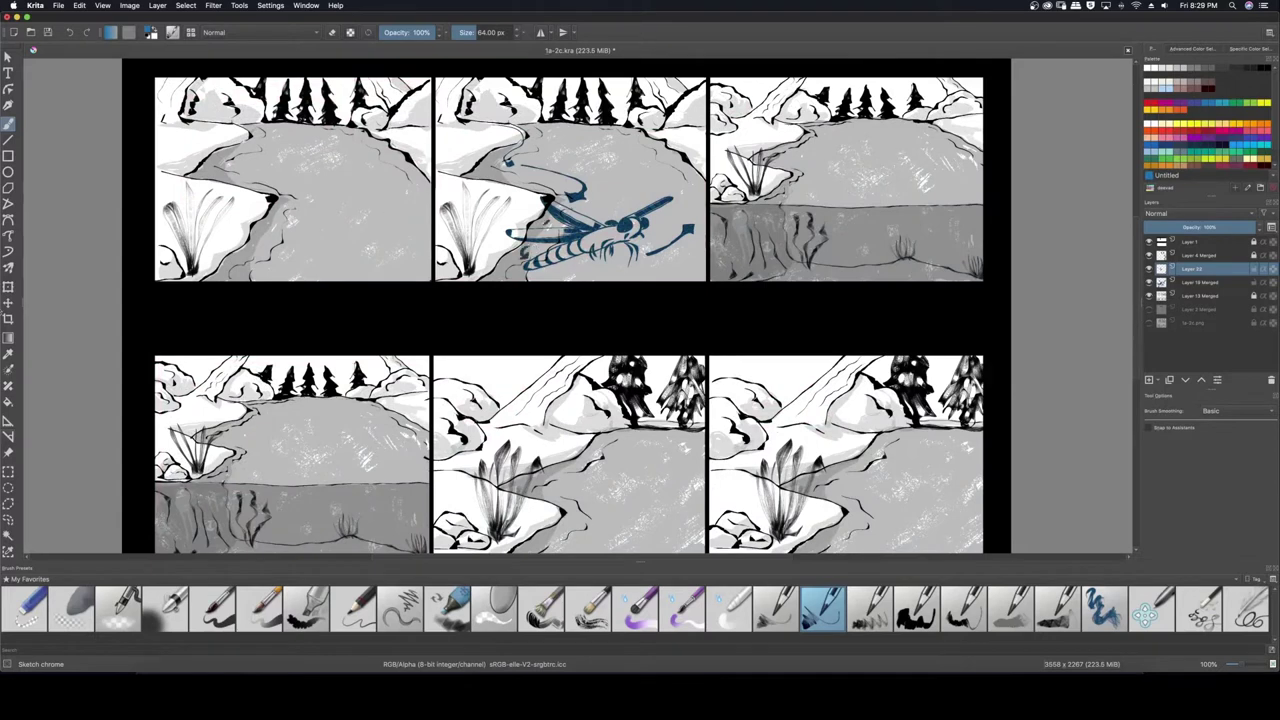
key("Page_Down")
key("slash")
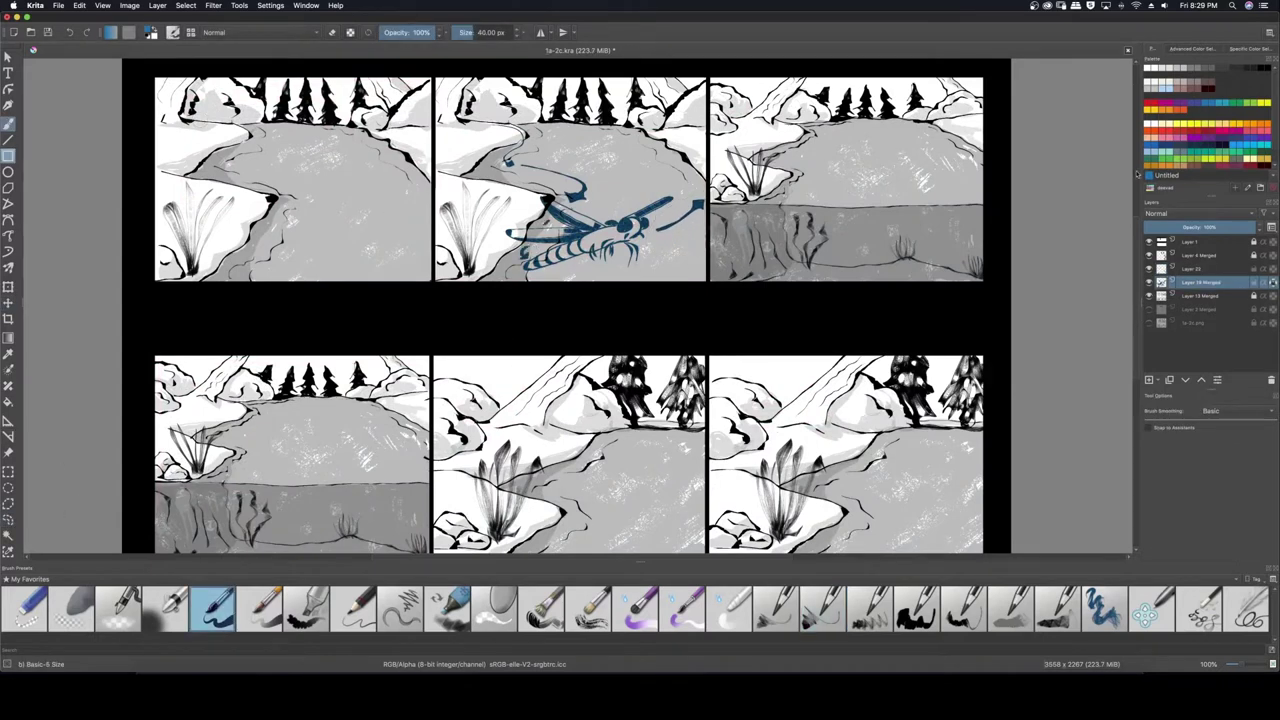
key("minus")
key("Page_Down")
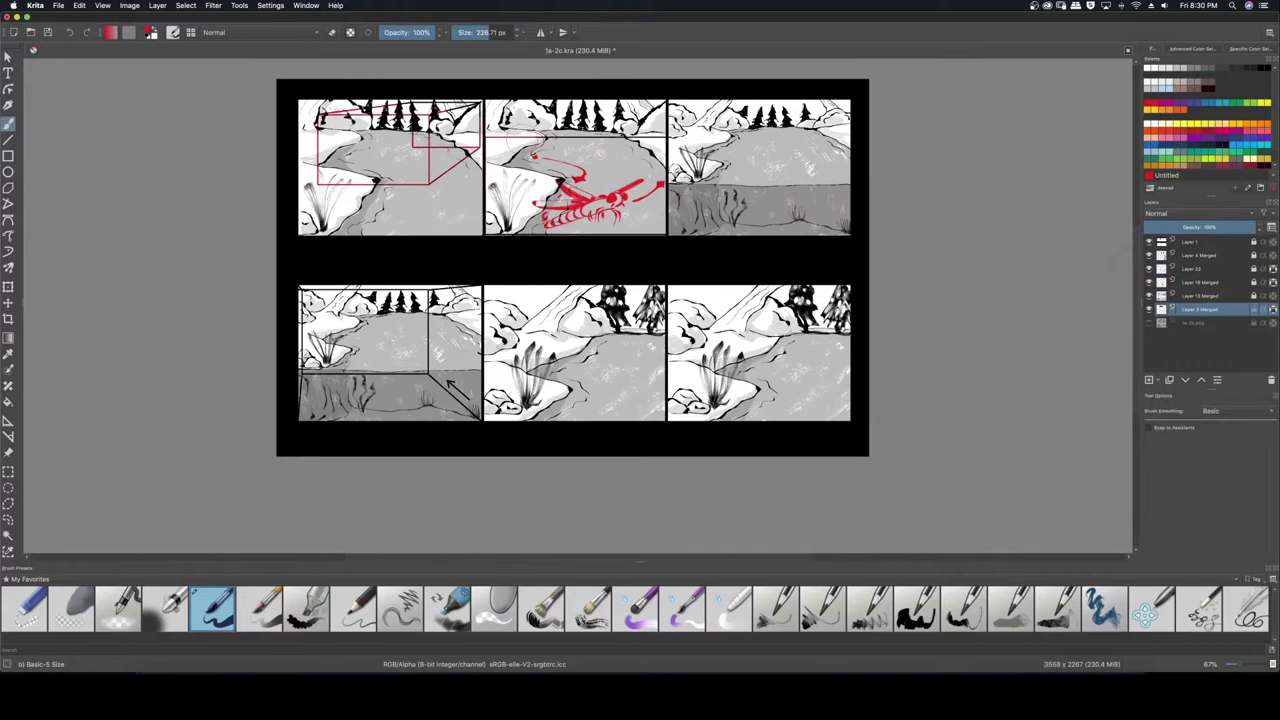
Move Layer 22 below Layer 13 Merged and add a new layer for red roughs
left_click_drag(1195, 268, 1268, 311)
right_click(1184, 310)
key("Escape")
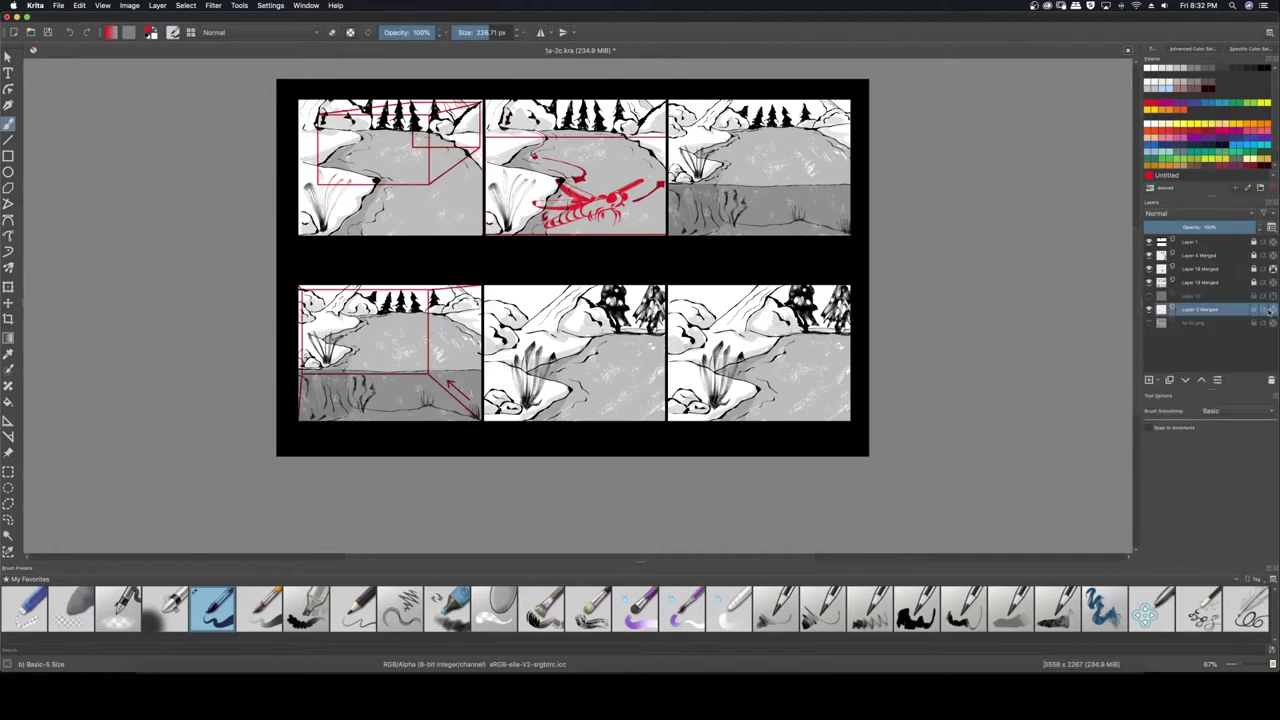
left_click(1200, 268)
key("Insert")
left_click(822, 609)
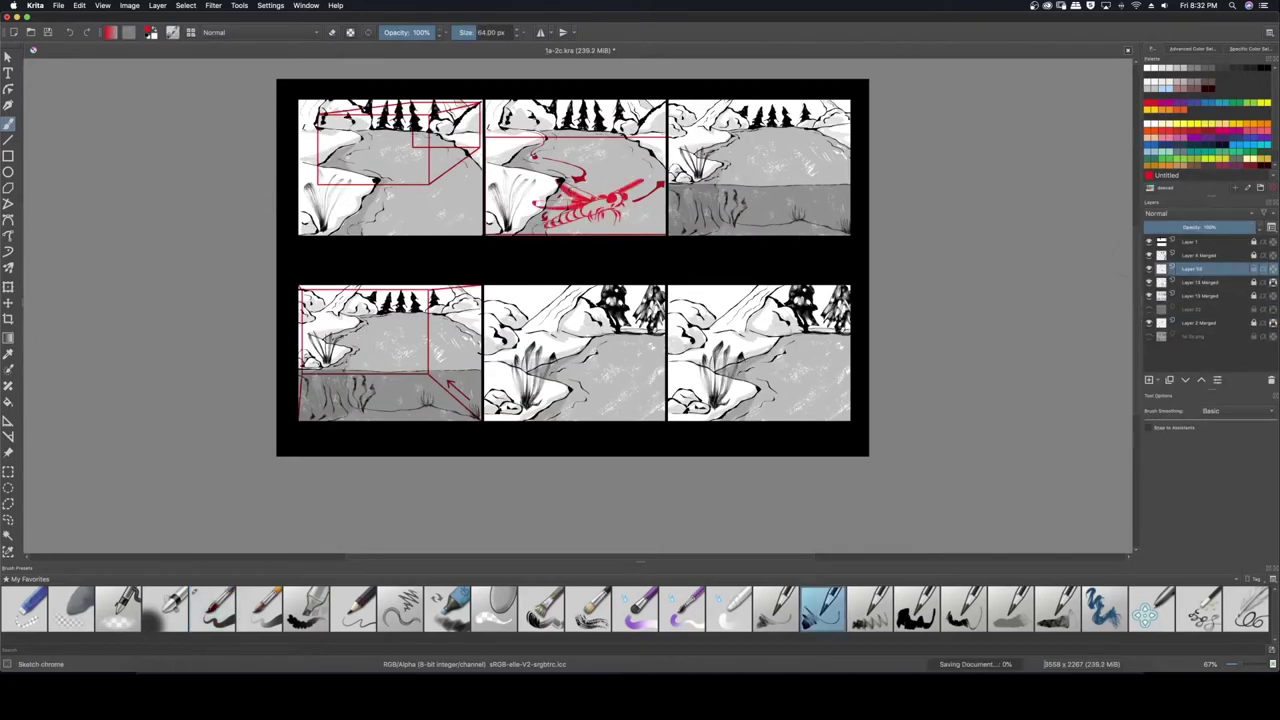
Sketch a tiny red dragonfly in the top-left panel with the Sketch ink small brush
scroll(325, 118, "up", 2)
left_click_drag(375, 201, 283, 228)
left_click(283, 228)
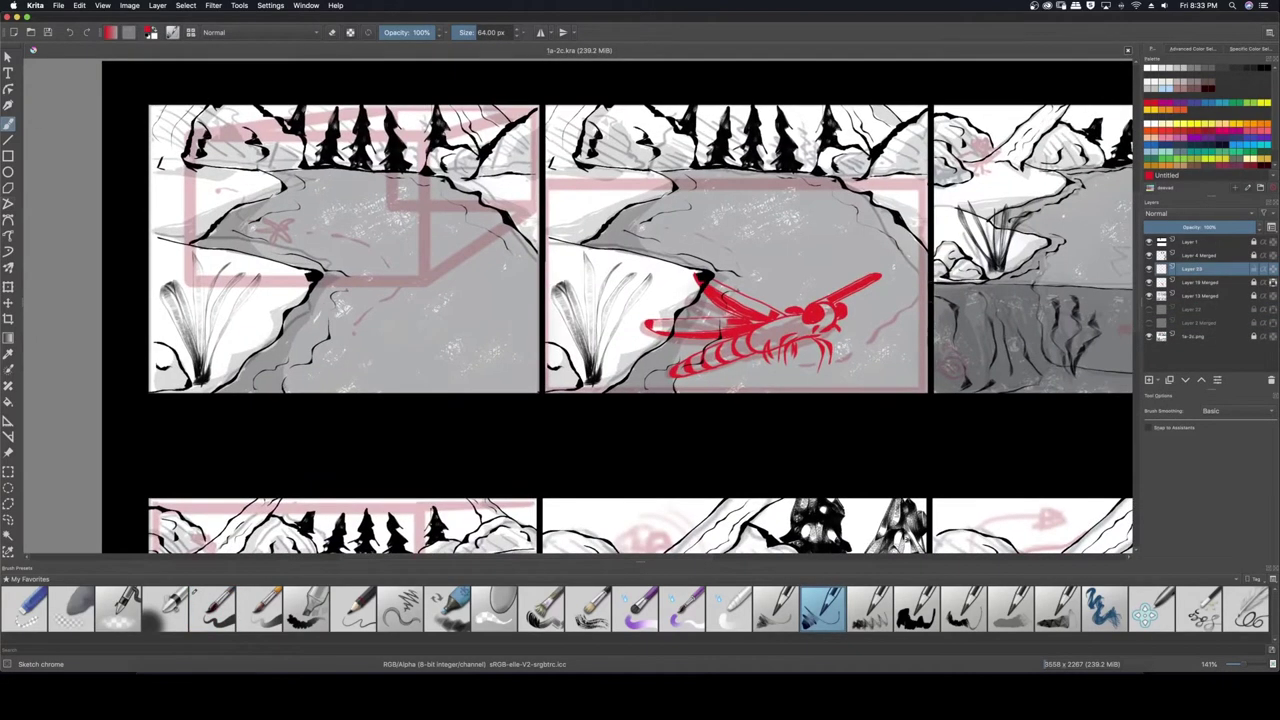
key("period")
key("period")
key("period")
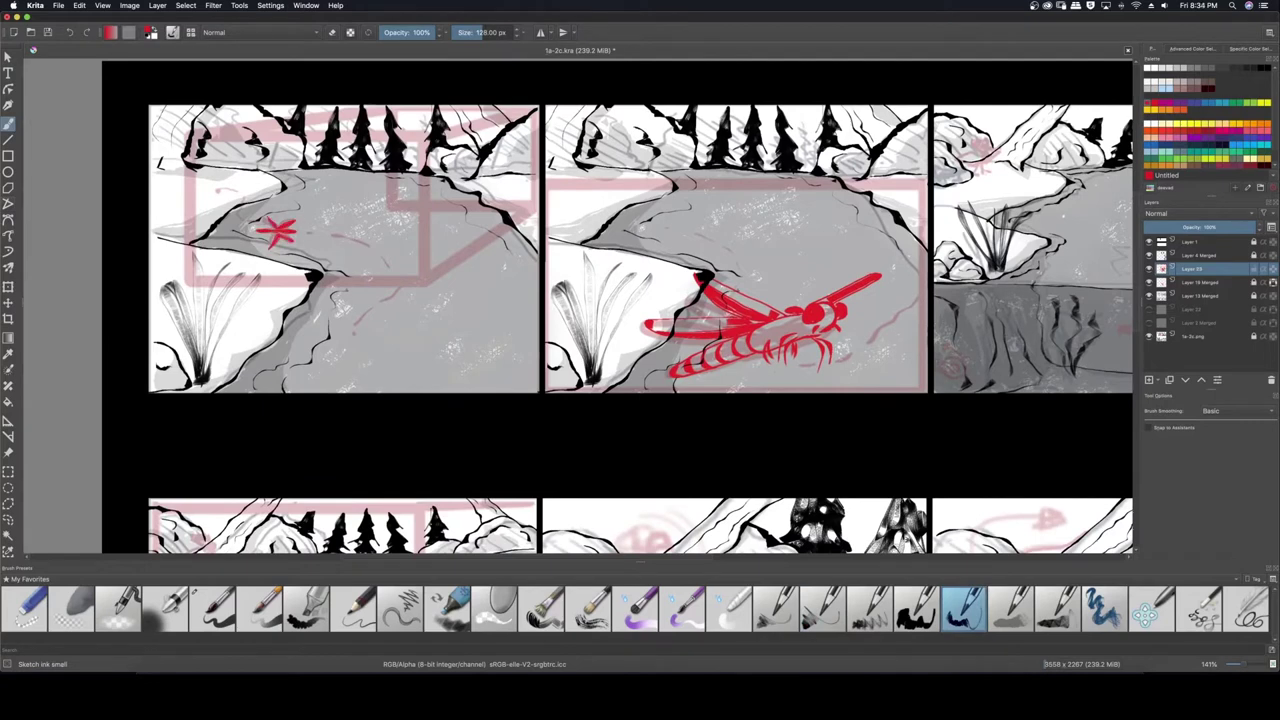
key("ctrl+z")
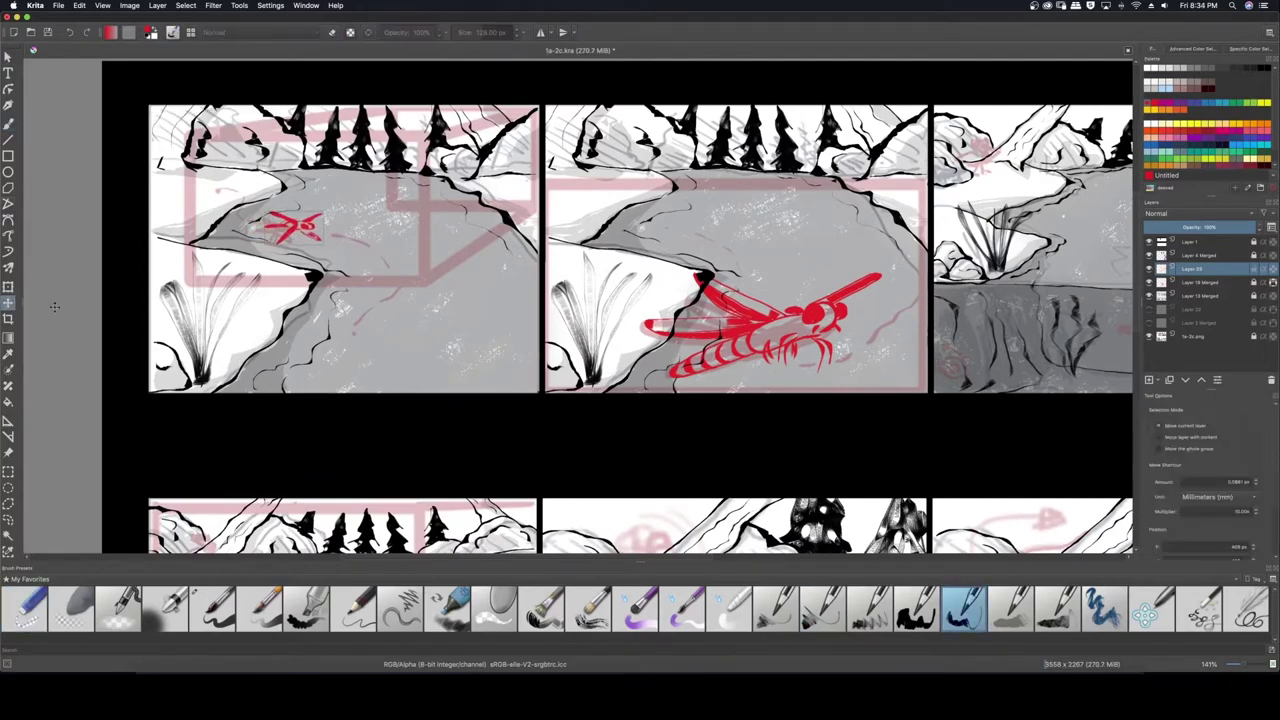
Add red flight arrows on a lower layer with the Sketch chrome brush, then zoom out
key("Page_Down")
key("Page_Down")
key("Page_Down")
key("comma")
key("comma")
key("comma")
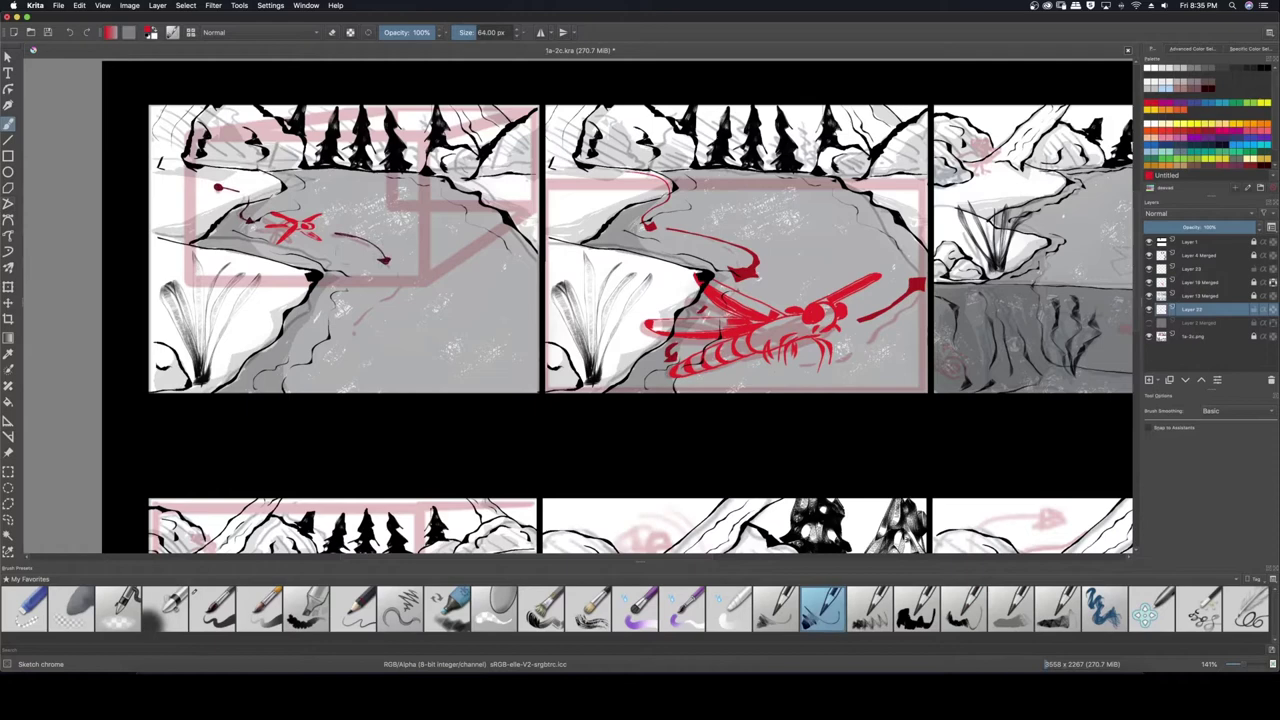
key("1")
key("period")
key("period")
key("period")
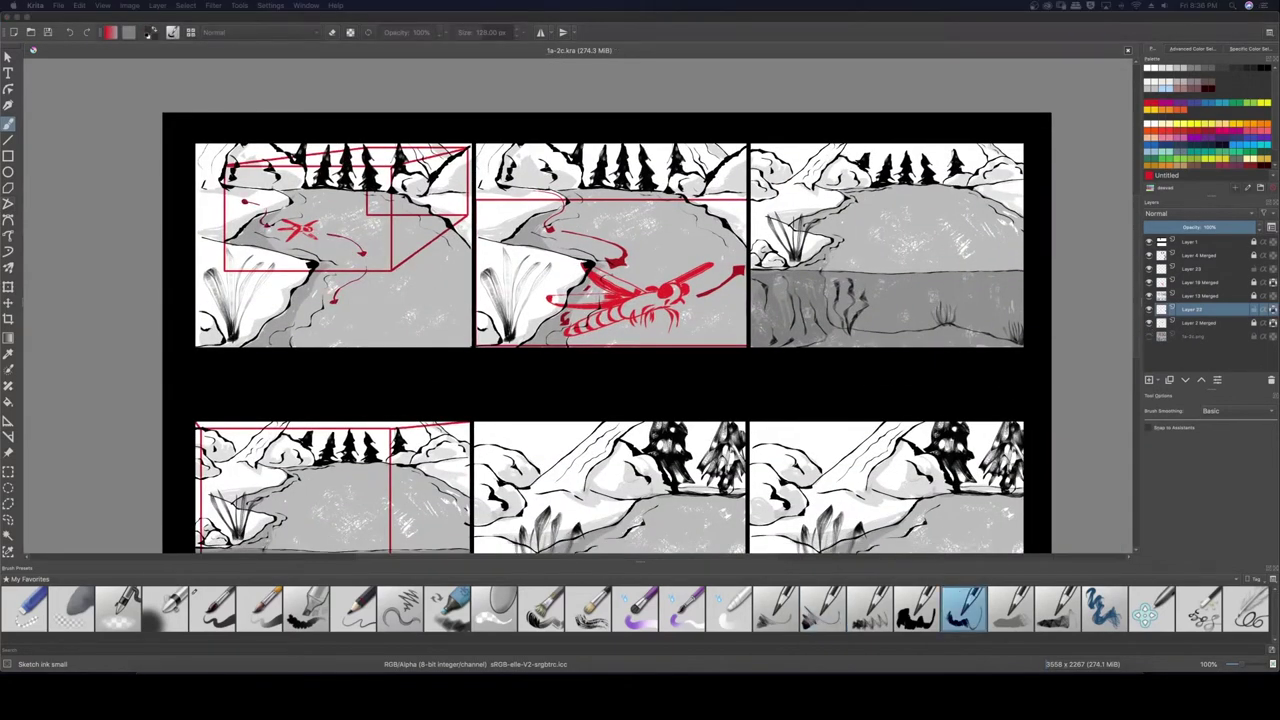
Draw a red bird on the far bank of the top-right panel with the Sketch fur brush
key("minus")
key("minus")
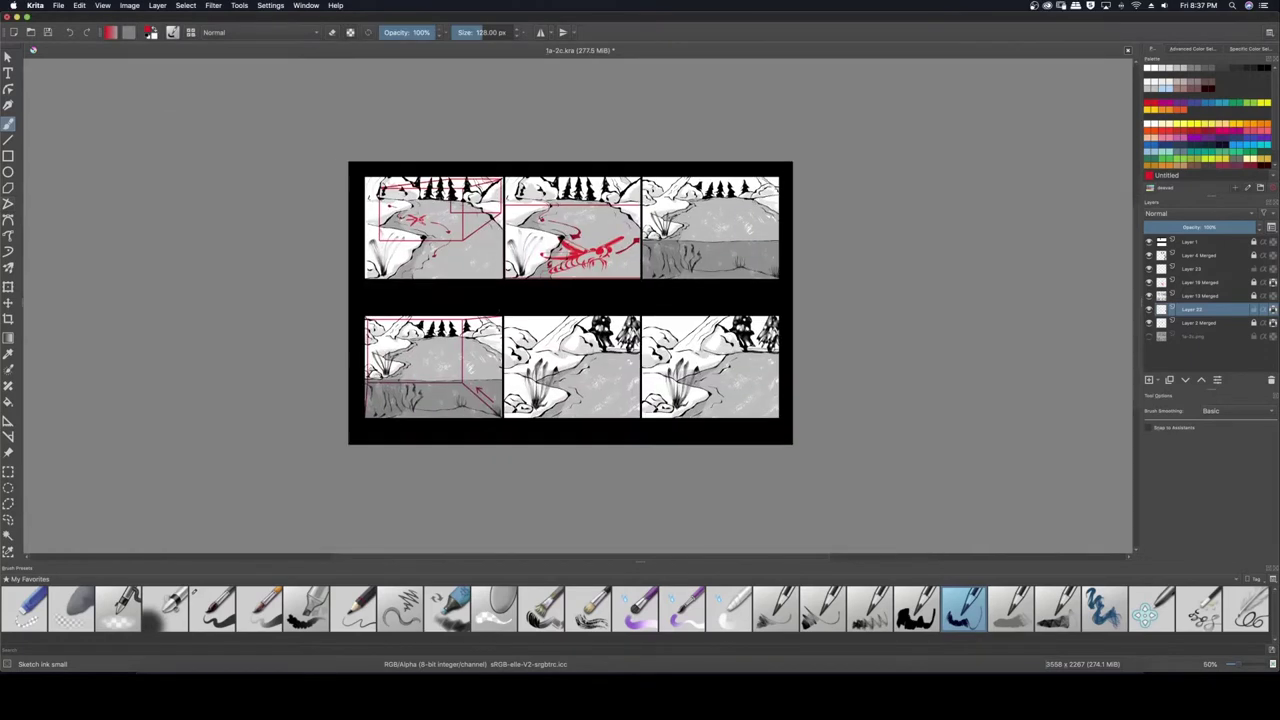
key("plus")
key("plus")
key("plus")
key("plus")
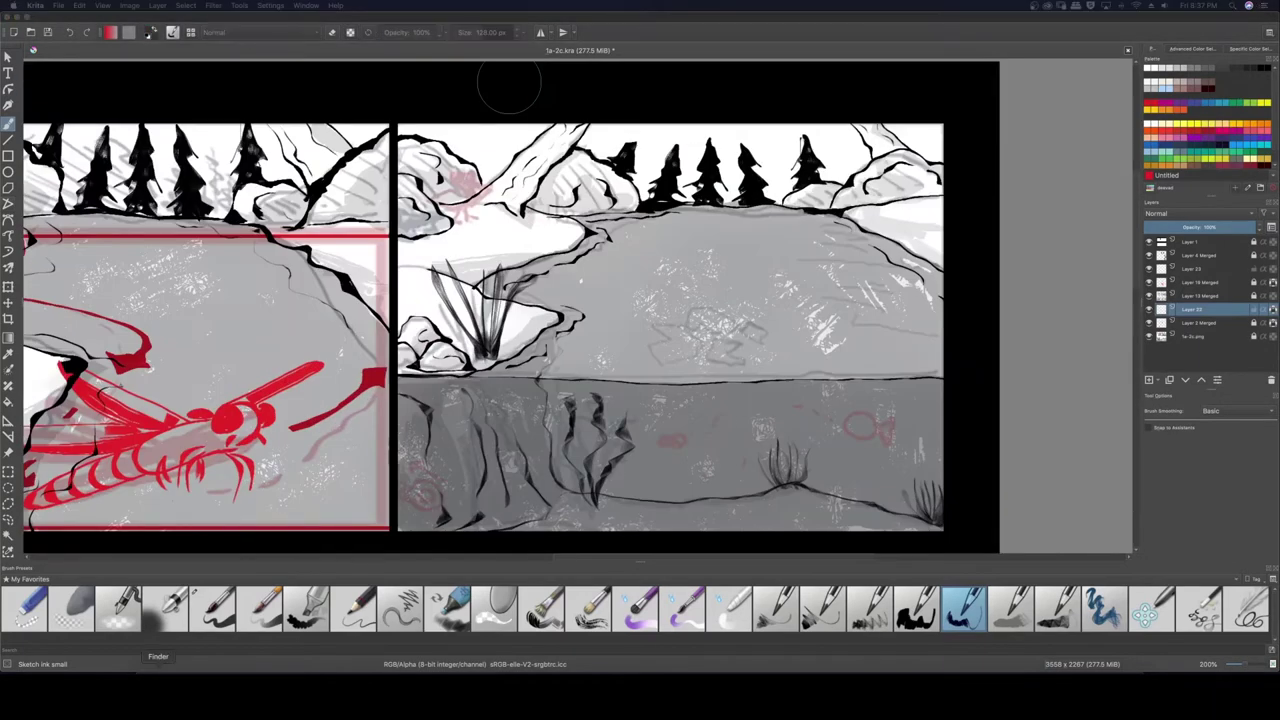
key("Page_Up")
key("Page_Up")
key("Page_Up")
left_click_drag(462, 182, 478, 190)
key("slash")
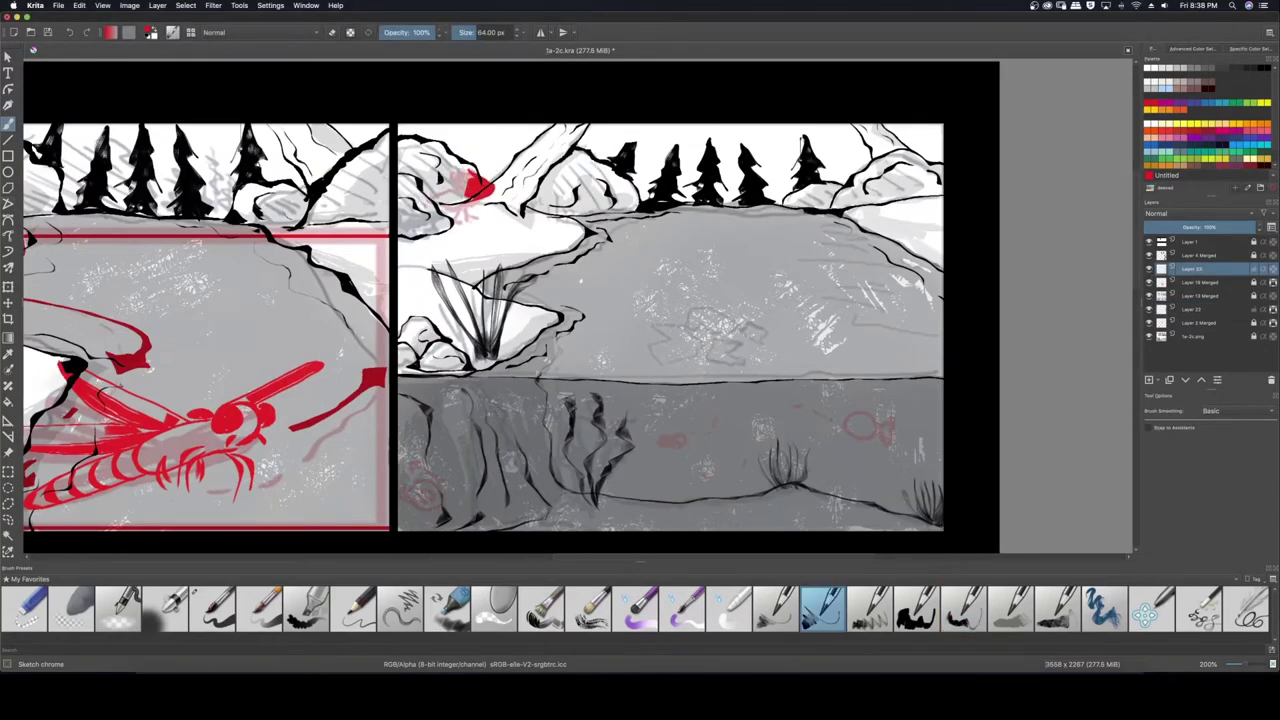
key("slash")
key("comma")
key("comma")
key("comma")
key("comma")
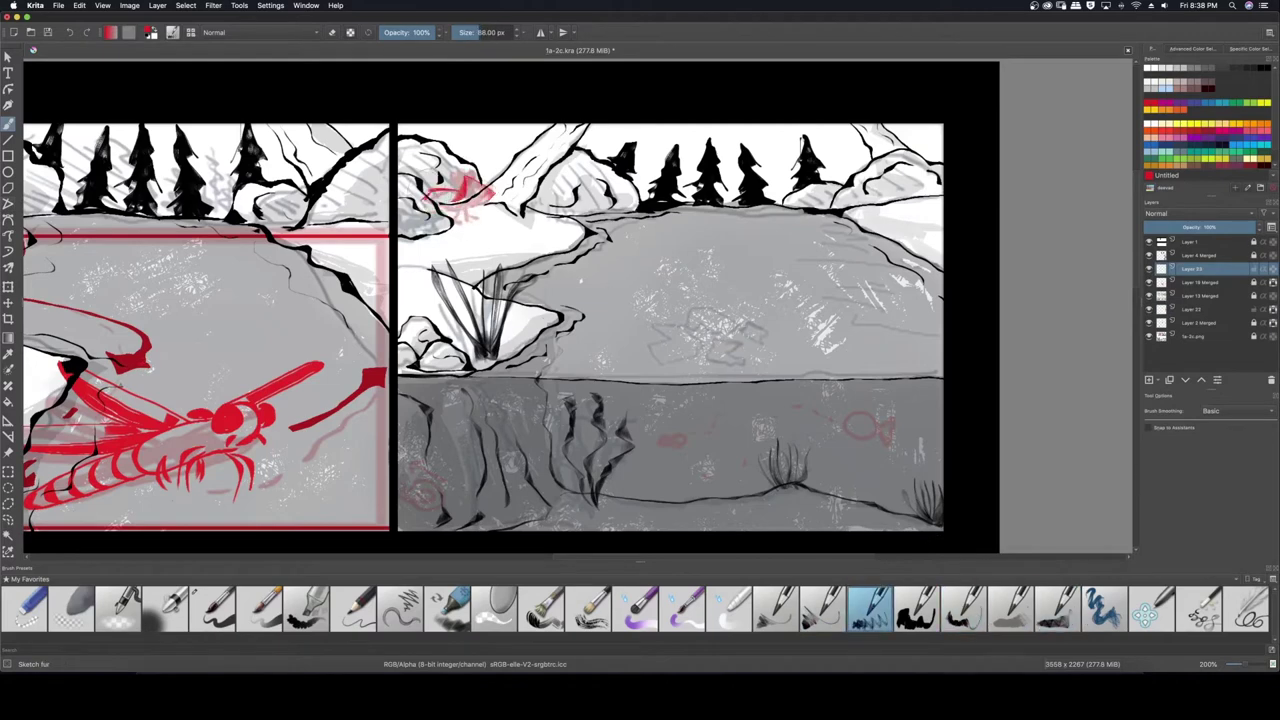
left_click_drag(422, 195, 460, 222)
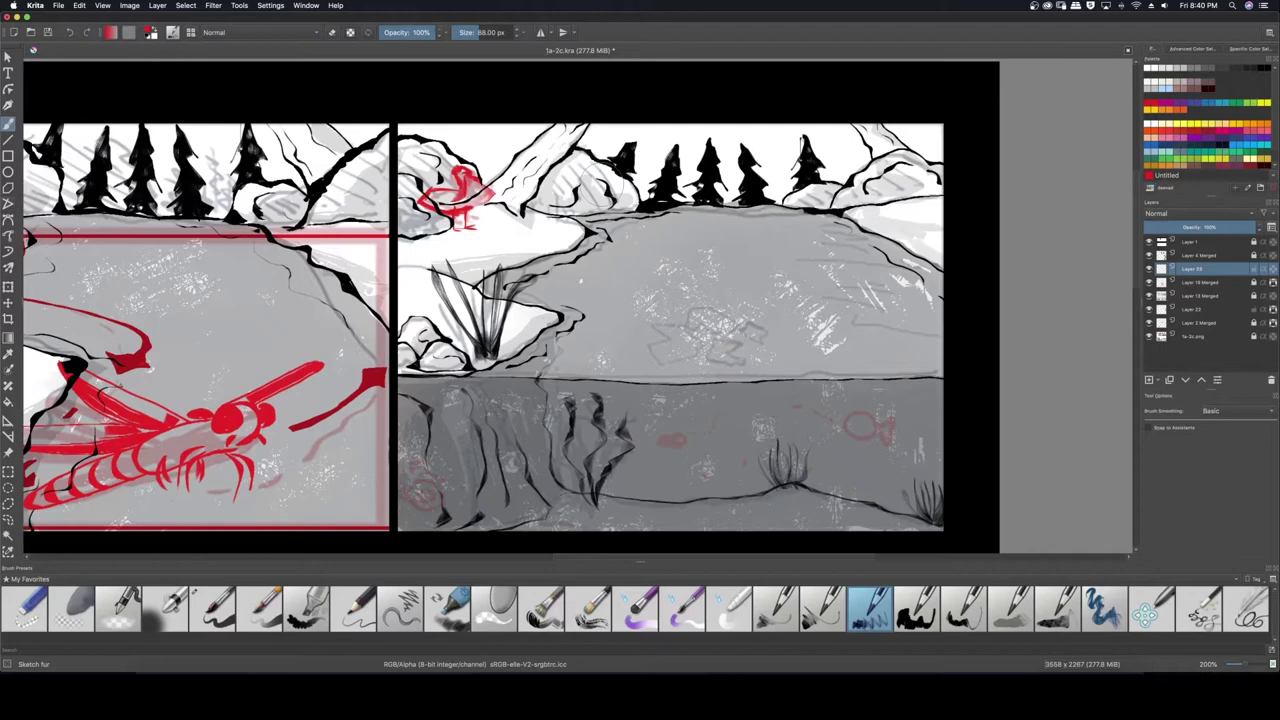
Paint a red fish in the water with Sketch ink small, plus red strokes and curls around the fish
key("slash")
left_click_drag(846, 422, 894, 440)
key("comma")
key("comma")
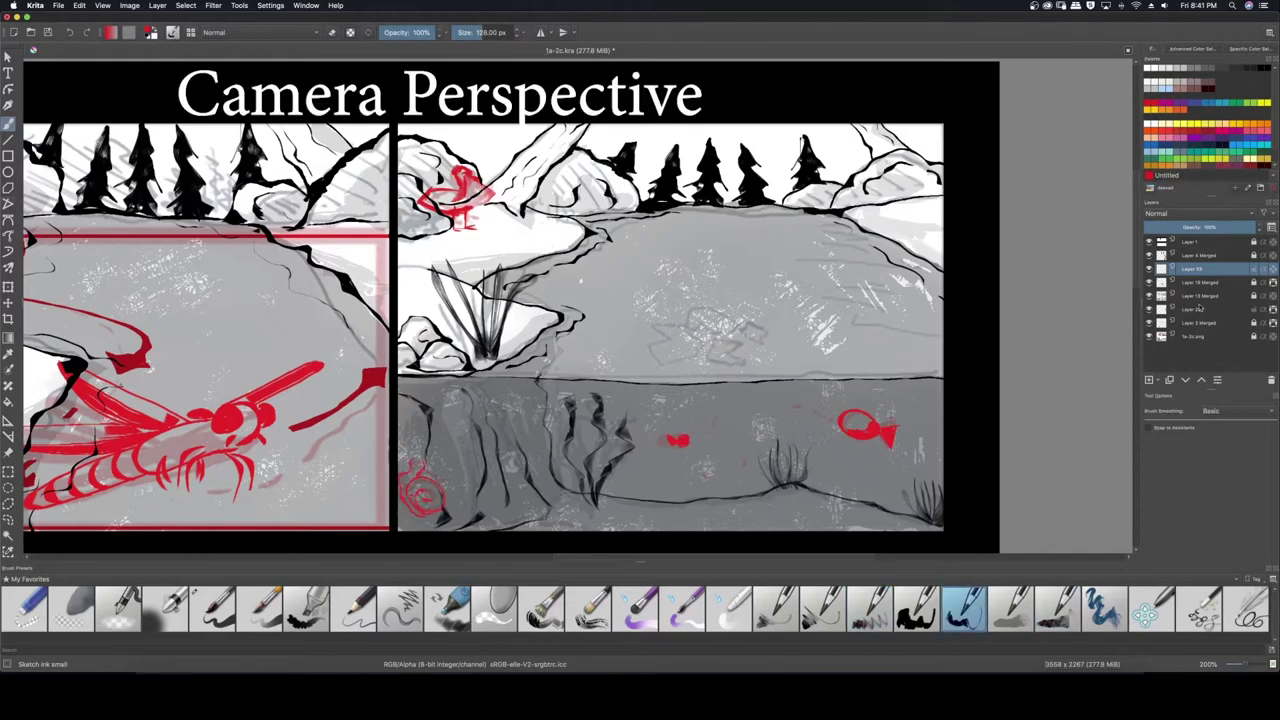
left_click(1198, 308)
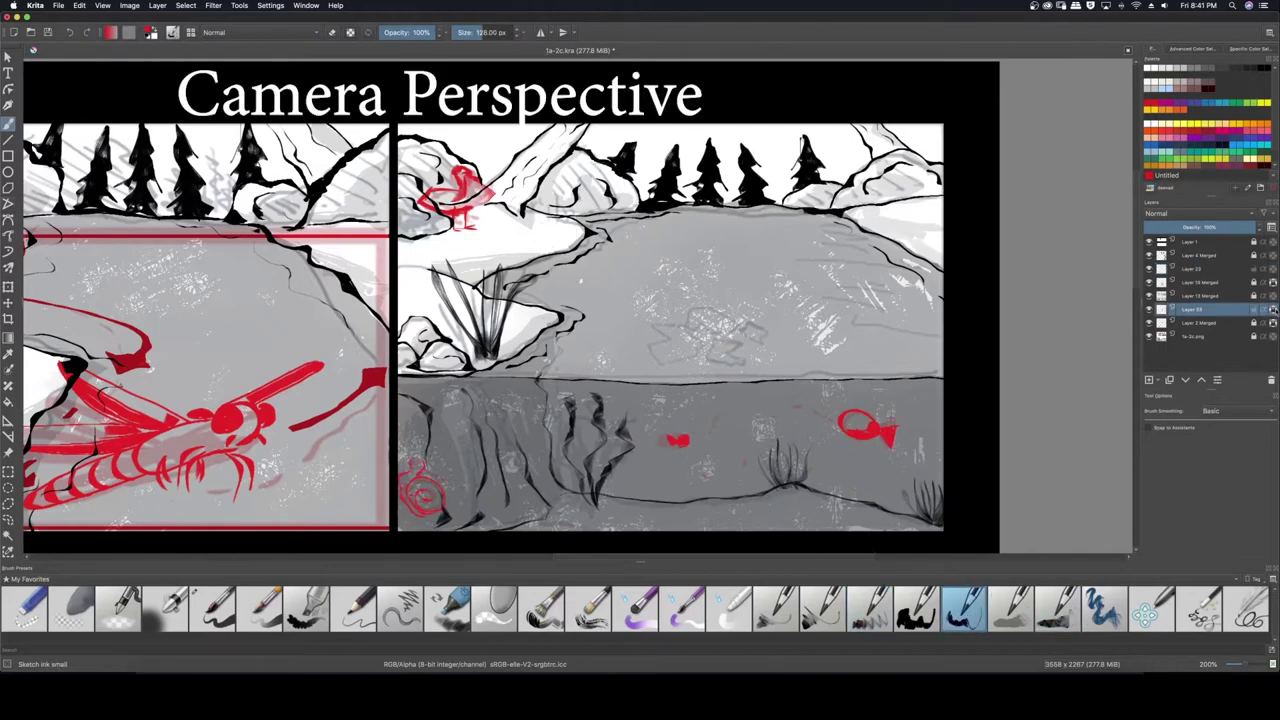
left_click_drag(742, 418, 830, 412)
left_click_drag(652, 432, 692, 424)
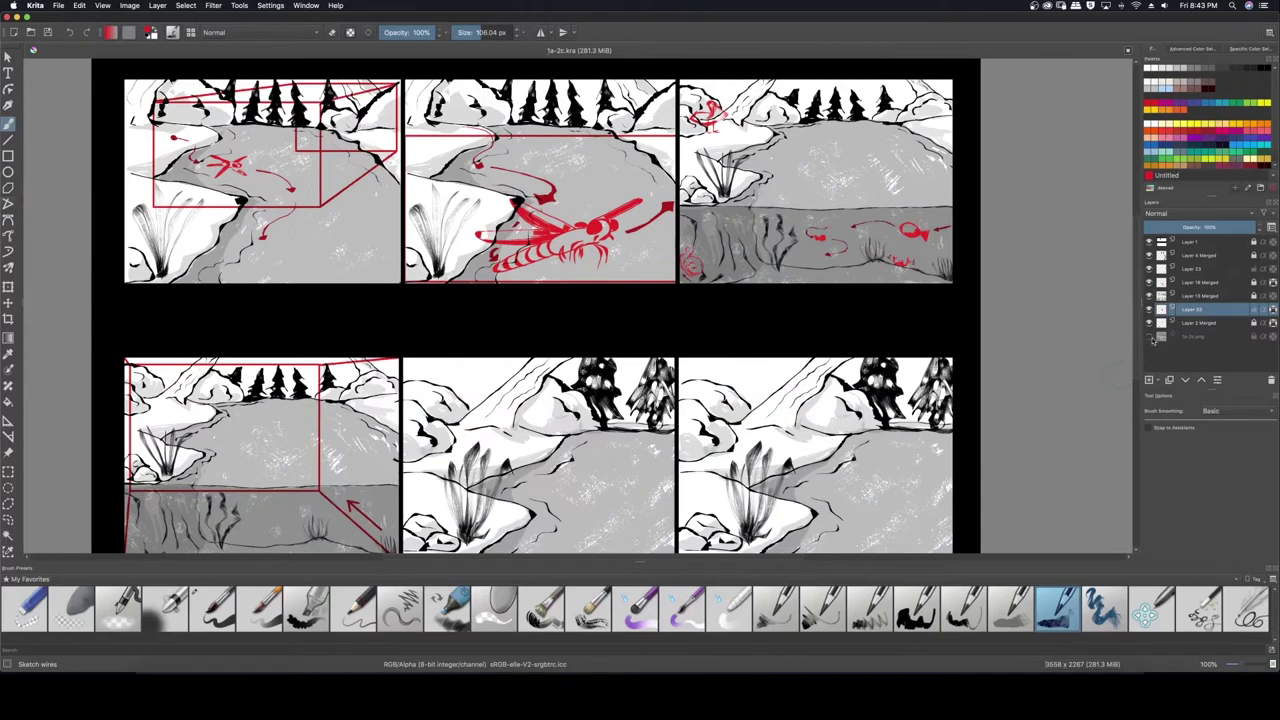
Paste the pink rough sketch as a new layer and select Layer 22
key("ctrl+v")
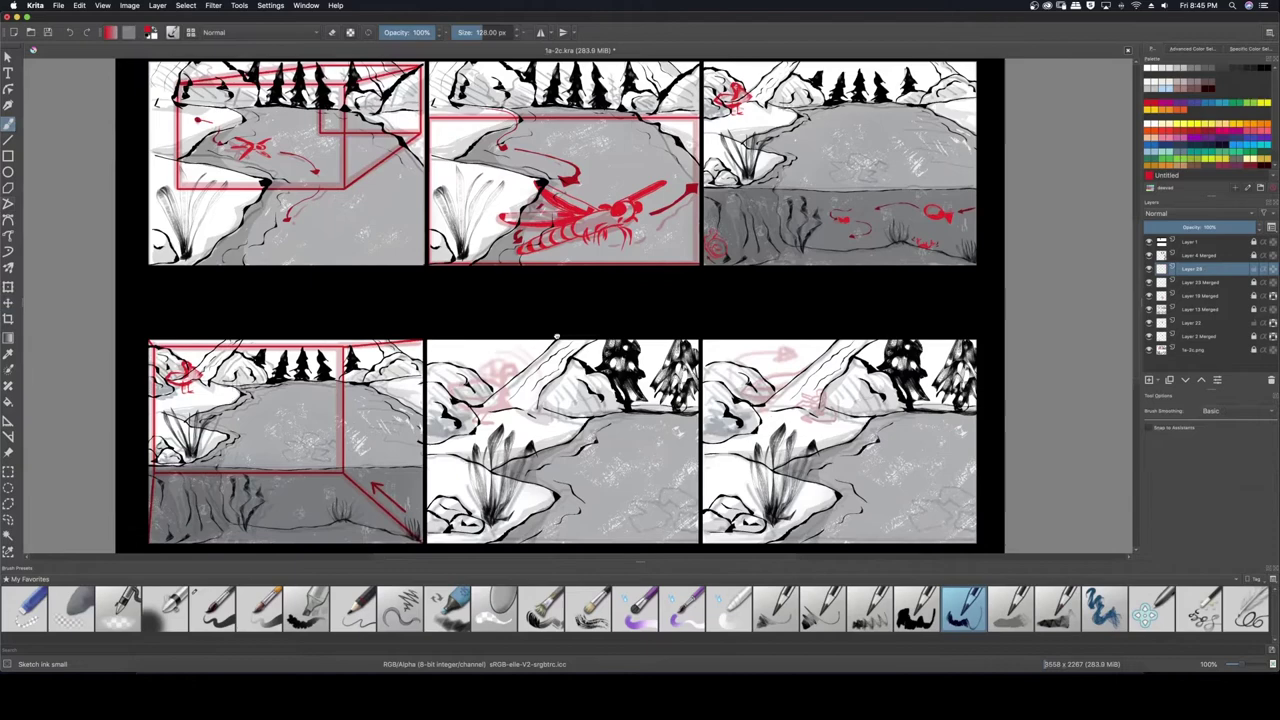
scroll(574, 297, "up", 1)
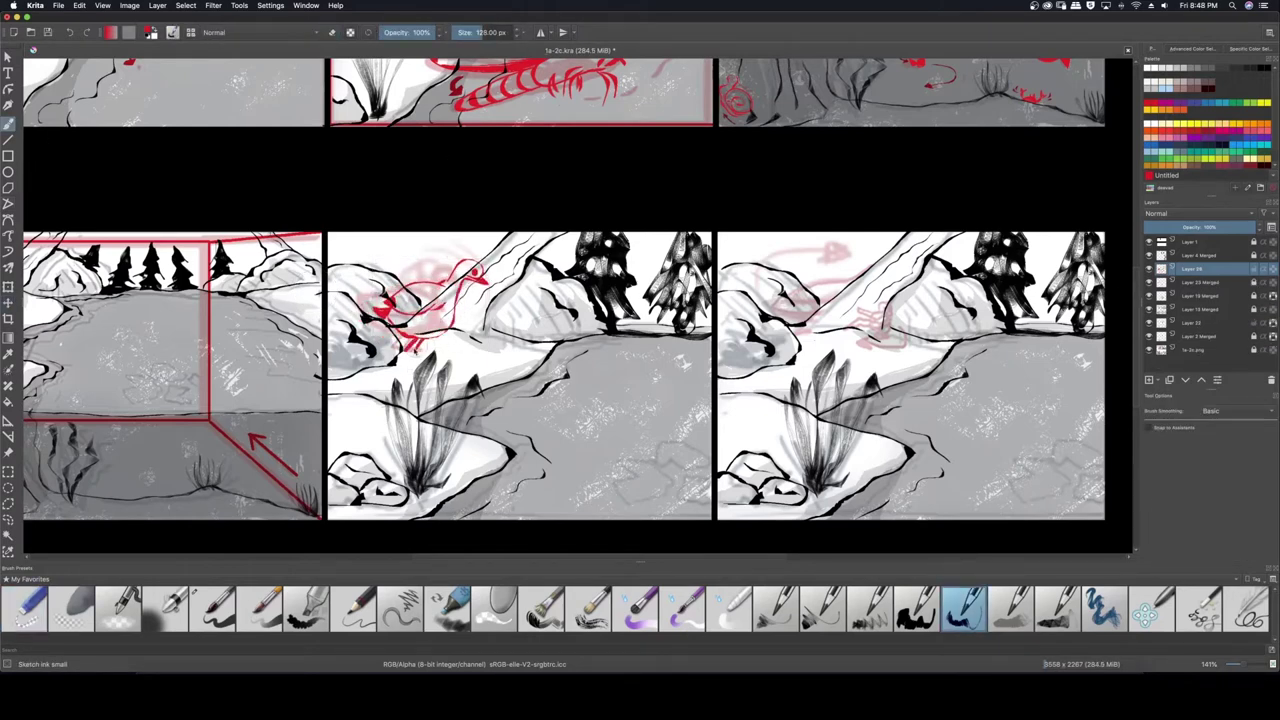
left_click(1195, 337)
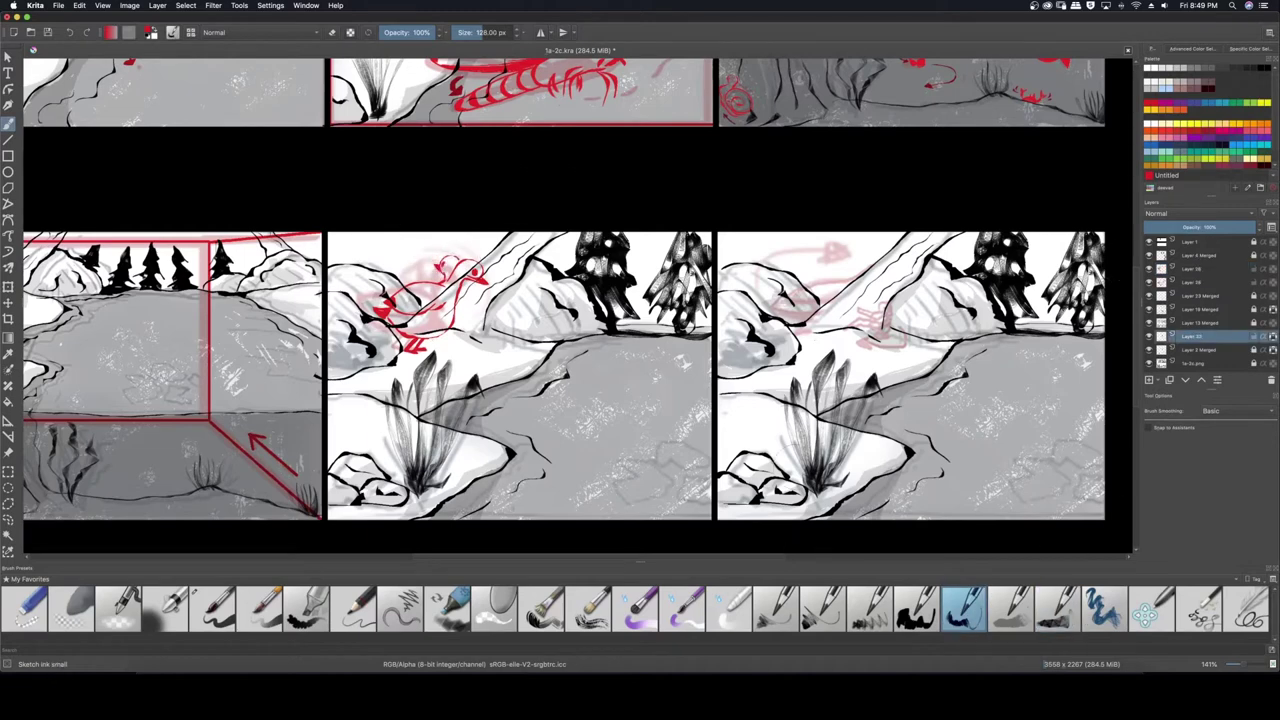
Try out several sketch brush presets and settle on the Sketch wires brush
left_click(822, 608)
left_click(965, 608)
left_click(822, 608)
left_click(776, 608)
left_click(917, 608)
left_click(1058, 608)
left_click(822, 608)
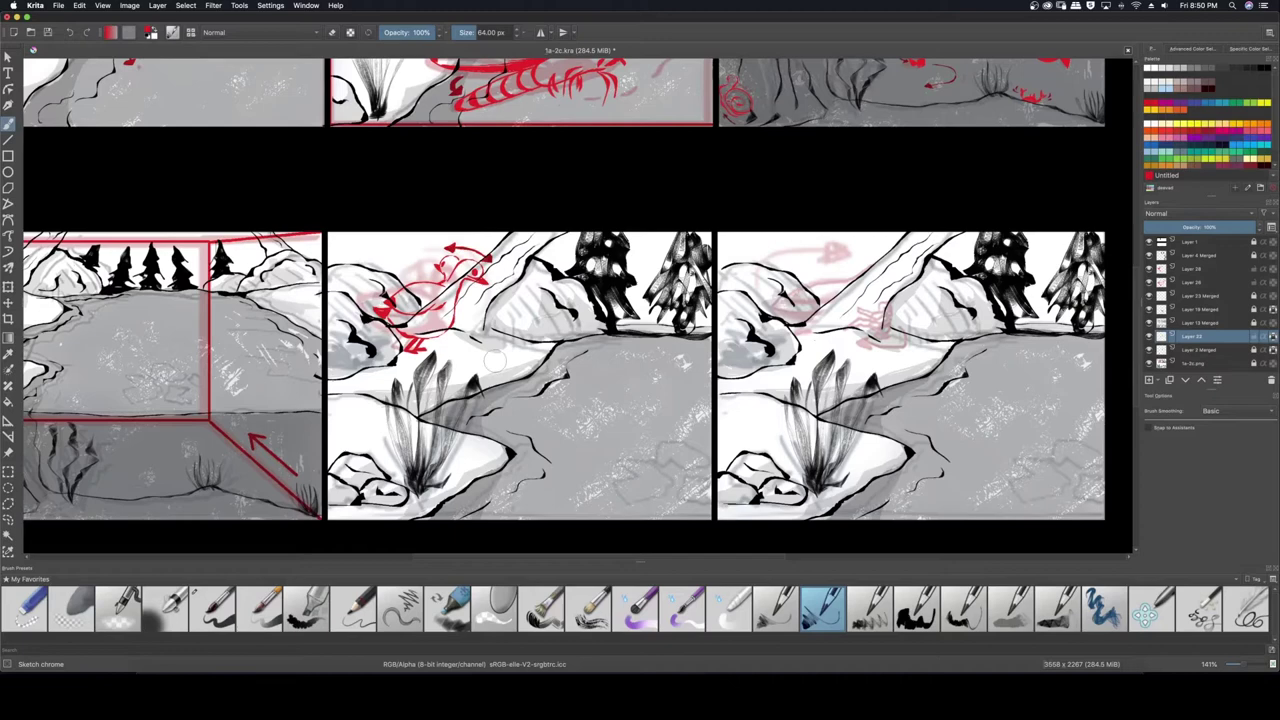
left_click(1195, 283)
left_click(1058, 608)
scroll(644, 262, "right", 5)
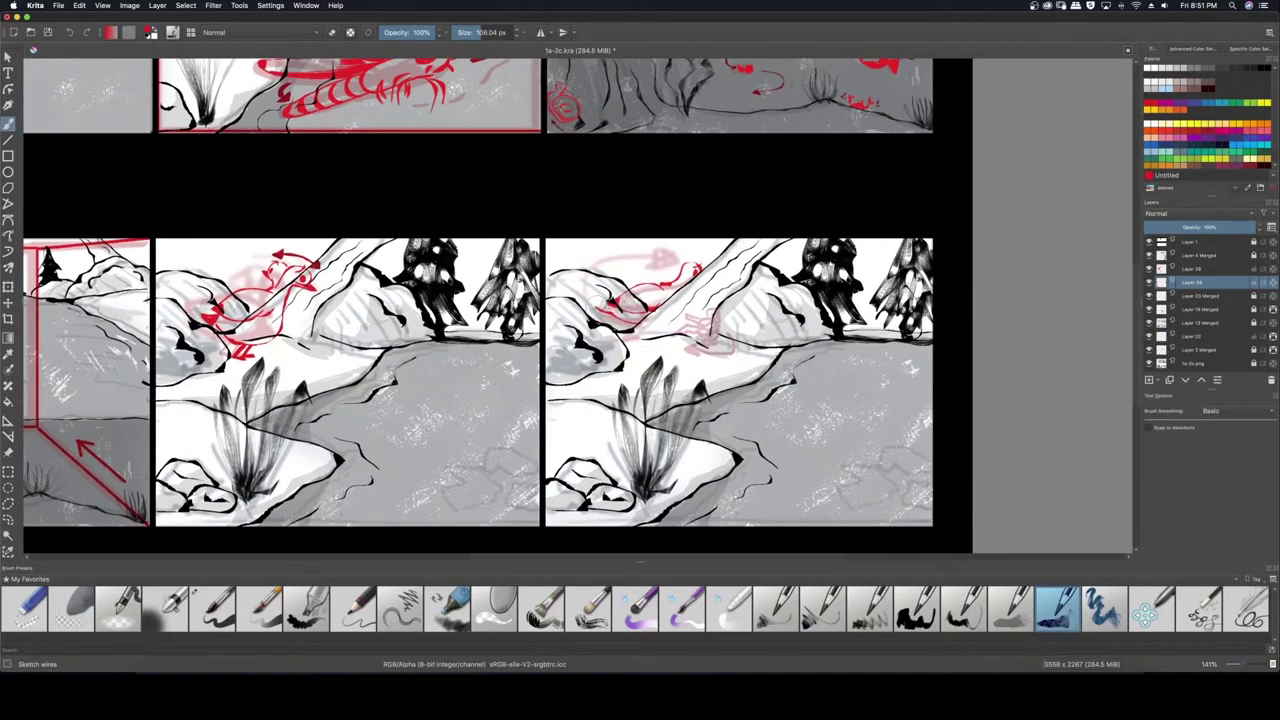
Select the rough sketch layer, pick the Sketch wires brush and zoom in on the lower-right panel
left_click(1195, 337)
left_click(822, 608)
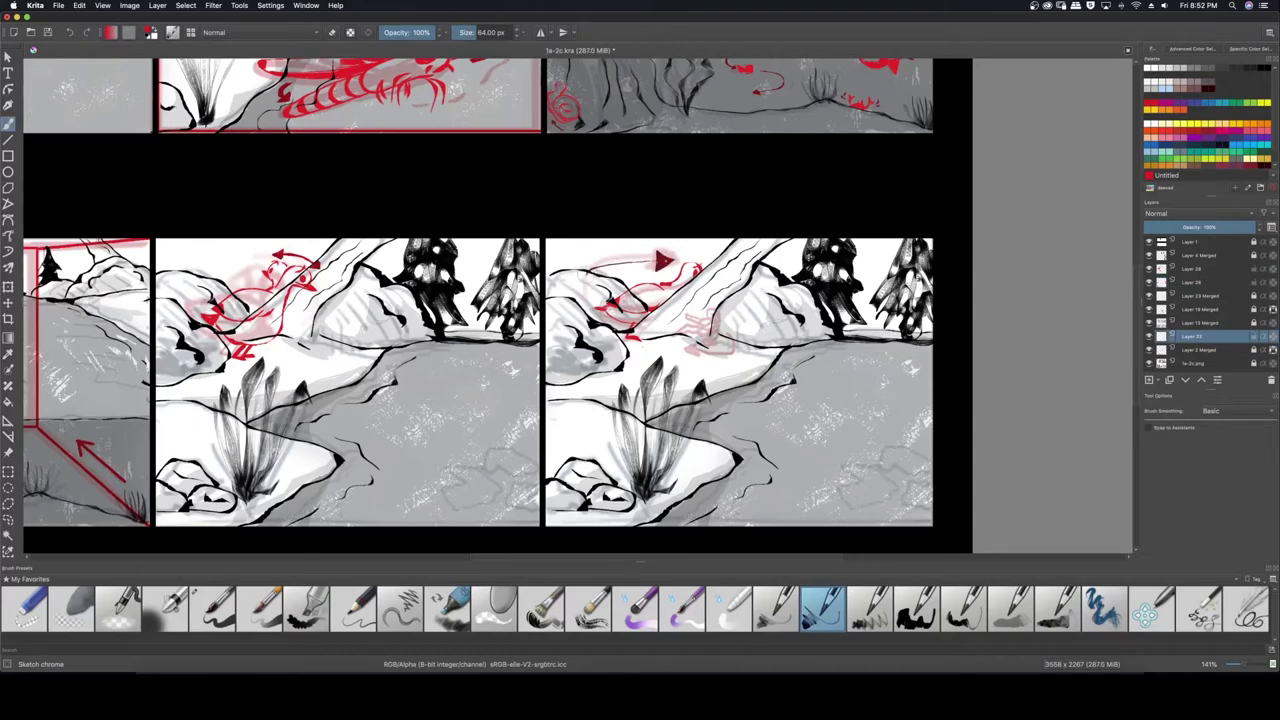
left_click(1011, 608)
left_click(822, 608)
left_click(1195, 269)
scroll(684, 324, "up", 3)
left_click(1058, 608)
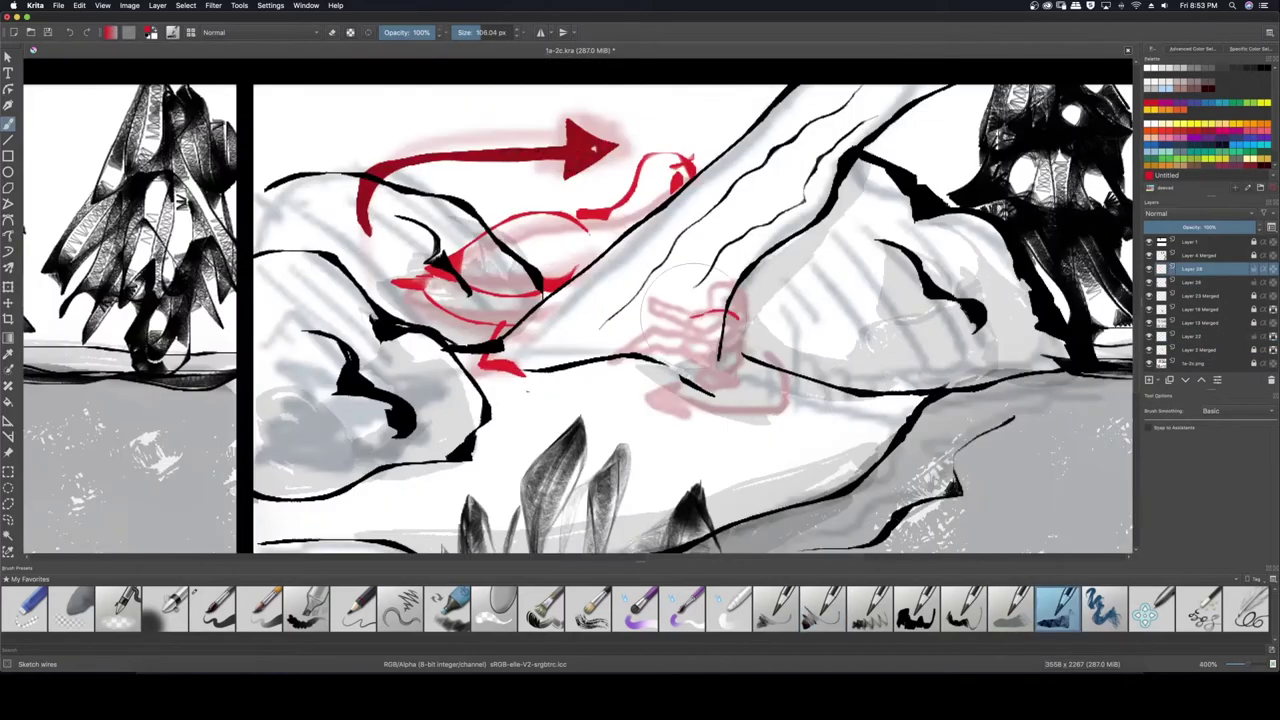
Sketch the red frog's body, a tick mark and a curved leap line beside the bird
mouse_move(578, 356)
left_mouse_down()
mouse_move(624, 356)
mouse_move(700, 392)
left_mouse_up()
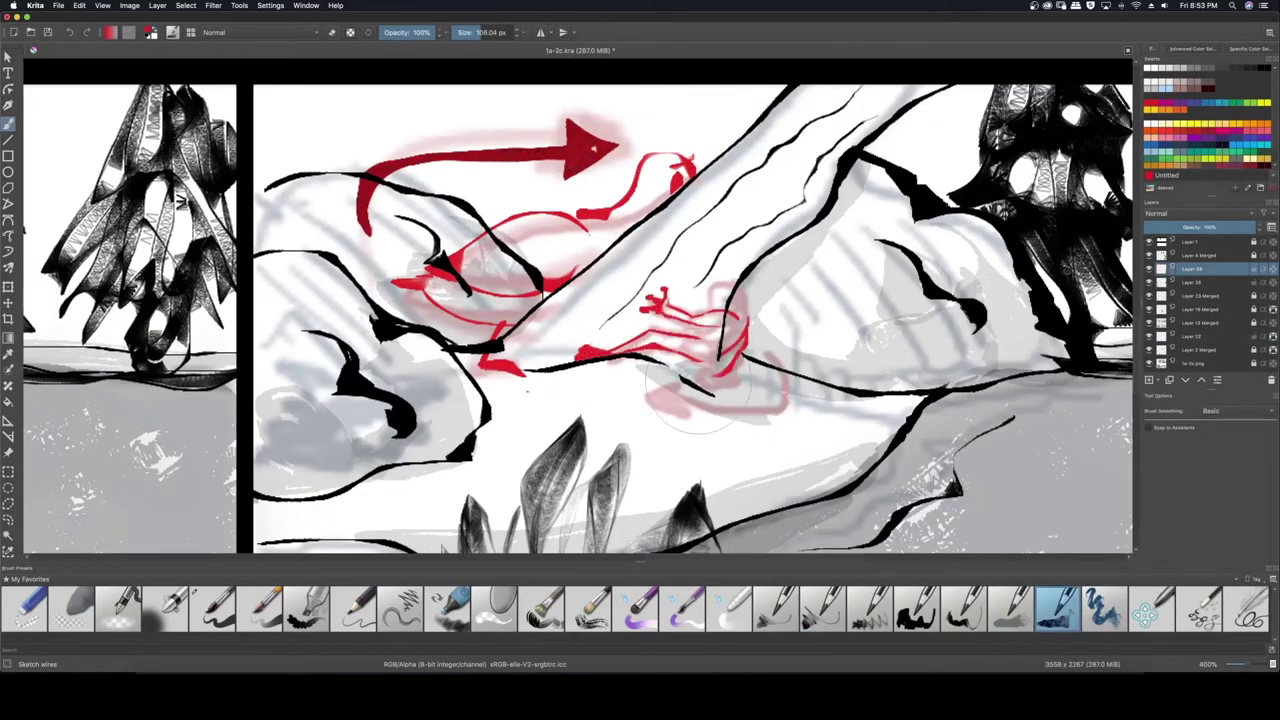
left_click_drag(752, 290, 762, 276)
left_click(1195, 337)
left_click(822, 608)
left_click_drag(772, 352, 682, 405)
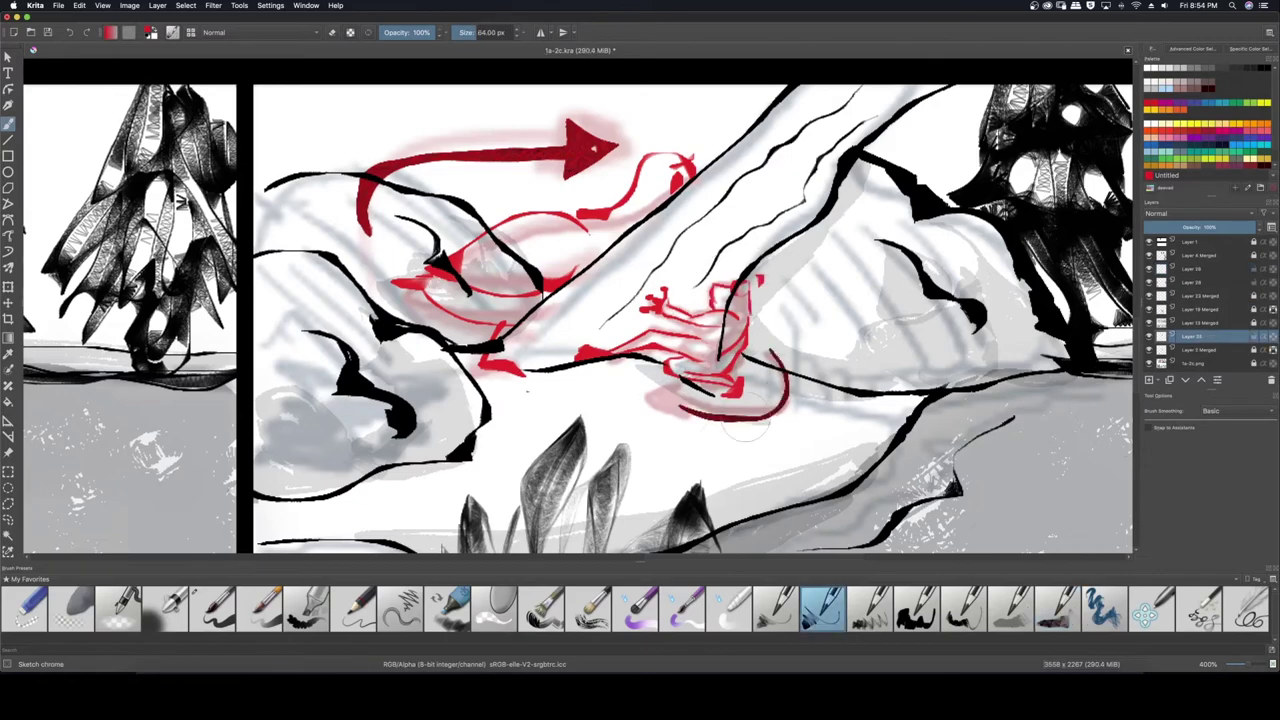
Choose the Sketch shade wash brush on the shading layer and wash light red over the duck's body
key("1")
left_click(1195, 282)
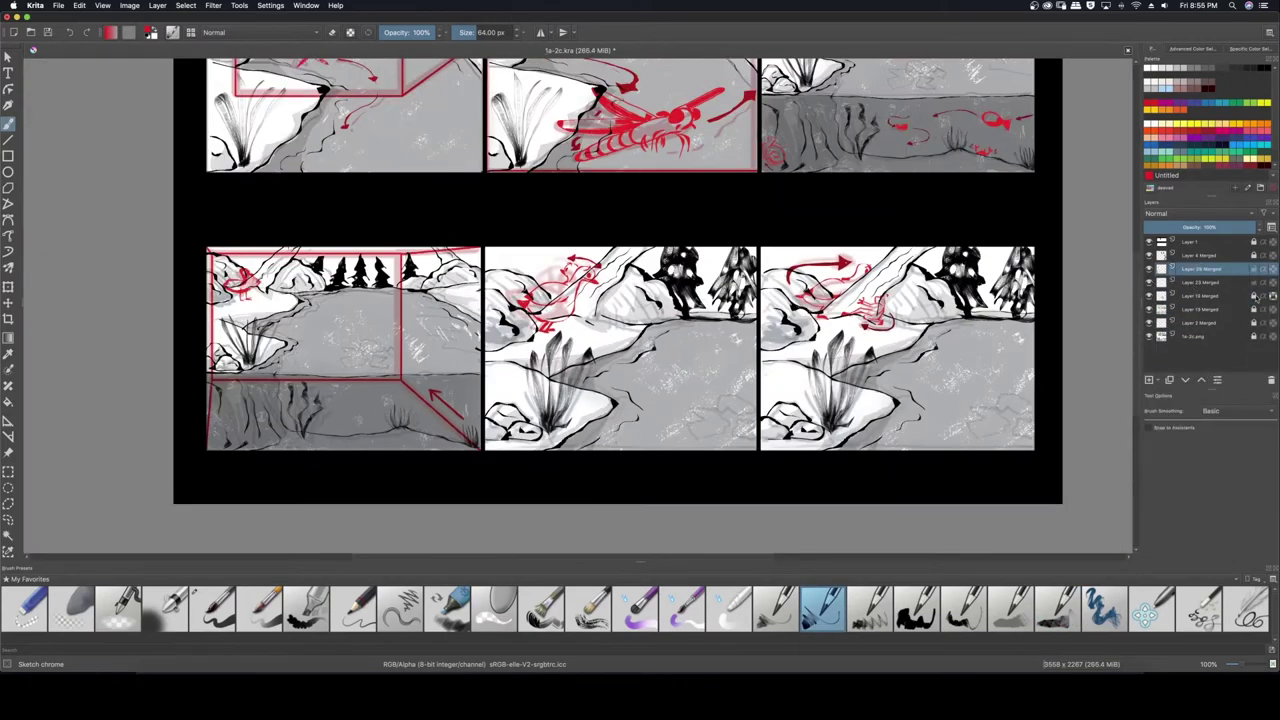
left_click(1011, 608)
scroll(678, 189, "up", 5)
mouse_move(560, 310)
left_mouse_down()
mouse_move(530, 360)
mouse_move(420, 440)
left_mouse_up()
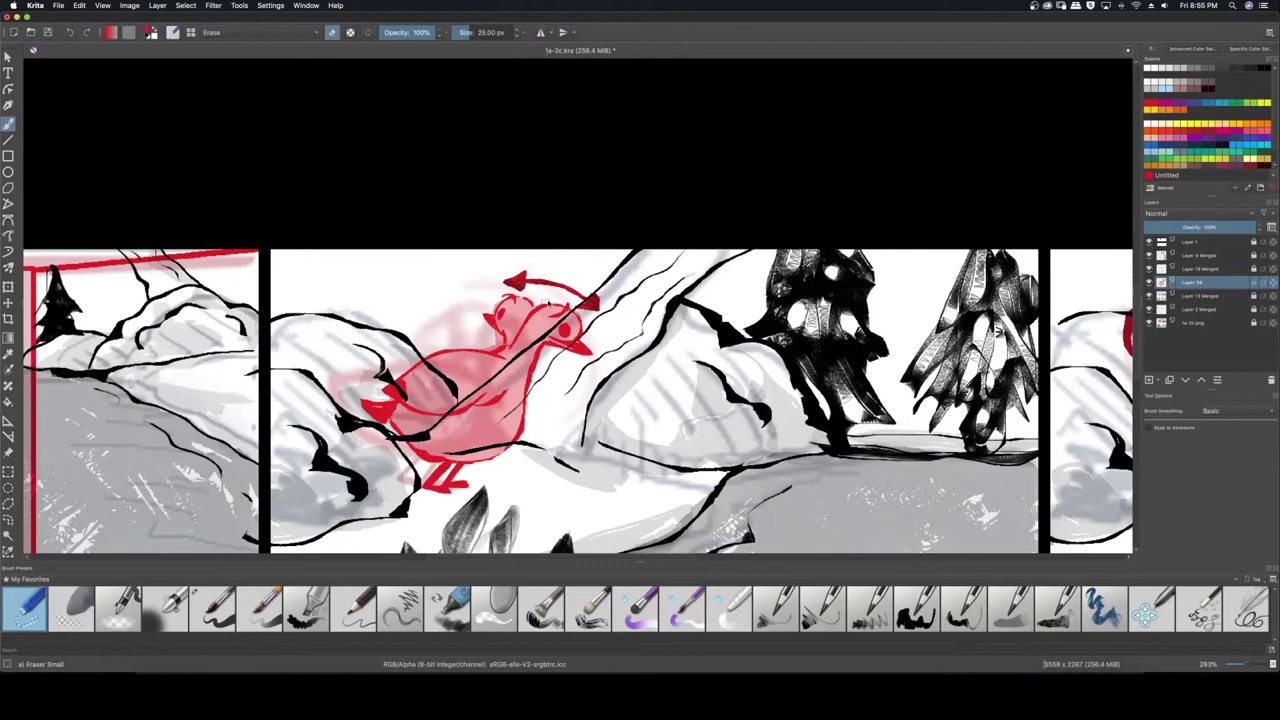
Paint the light red wash over the frog rough and add more over the duck body
left_click_drag(800, 400, 300, 428)
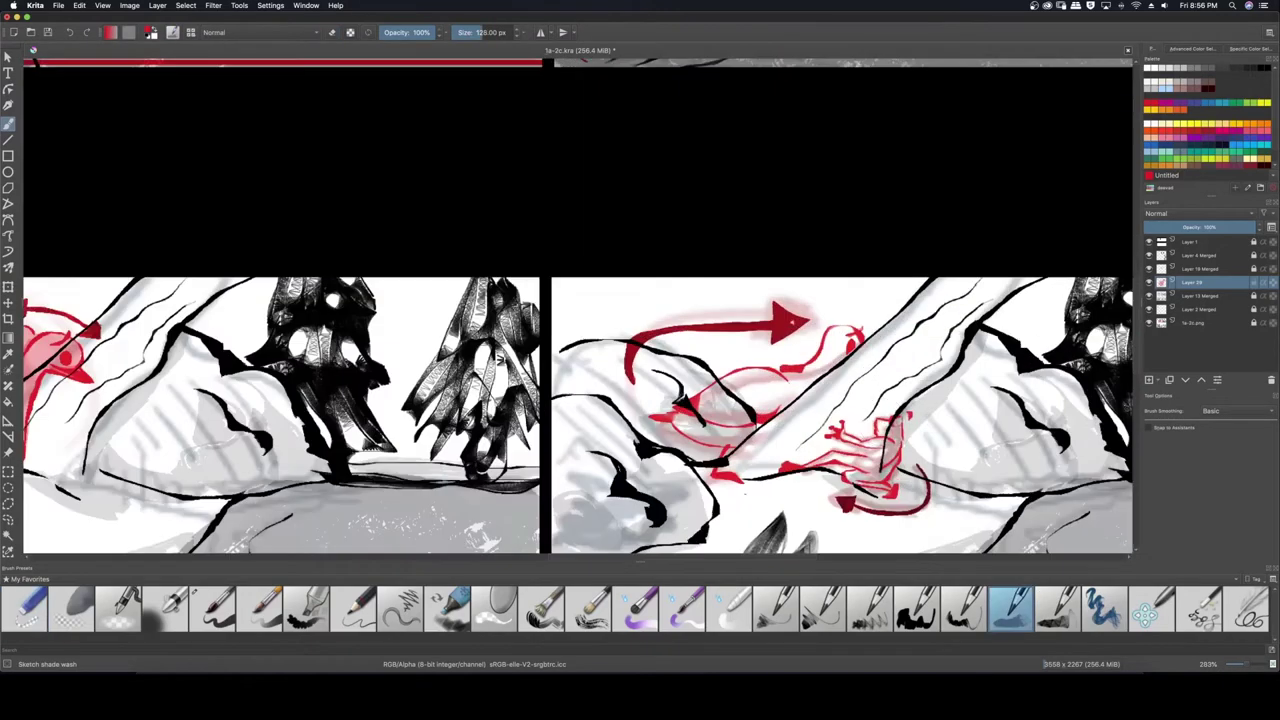
left_click_drag(910, 410, 850, 480)
key("slash")
key("slash")
mouse_move(850, 315)
left_mouse_down()
mouse_move(790, 370)
mouse_move(670, 420)
left_mouse_up()
Toggle between Eraser Small and the shade wash to clean edges while moving across the pond and tree panels
key("slash")
mouse_move(800, 400)
left_mouse_down()
mouse_move(300, 300)
mouse_move(230, 390)
mouse_move(300, 250)
left_mouse_up()
key("slash")
key("slash")
left_click_drag(580, 150, 500, 190)
key("slash")
left_click_drag(1100, 500, 760, 250)
key("slash")
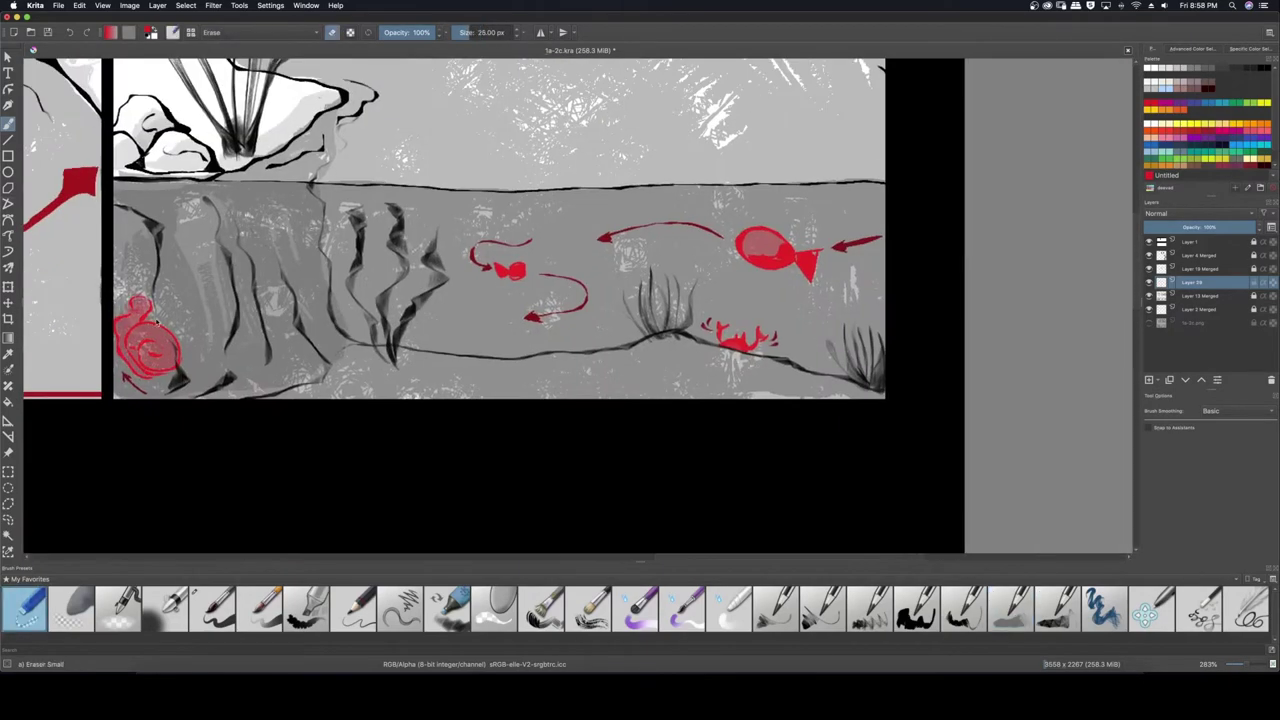
key("minus")
key("slash")
left_click_drag(420, 325, 565, 275)
key("slash")
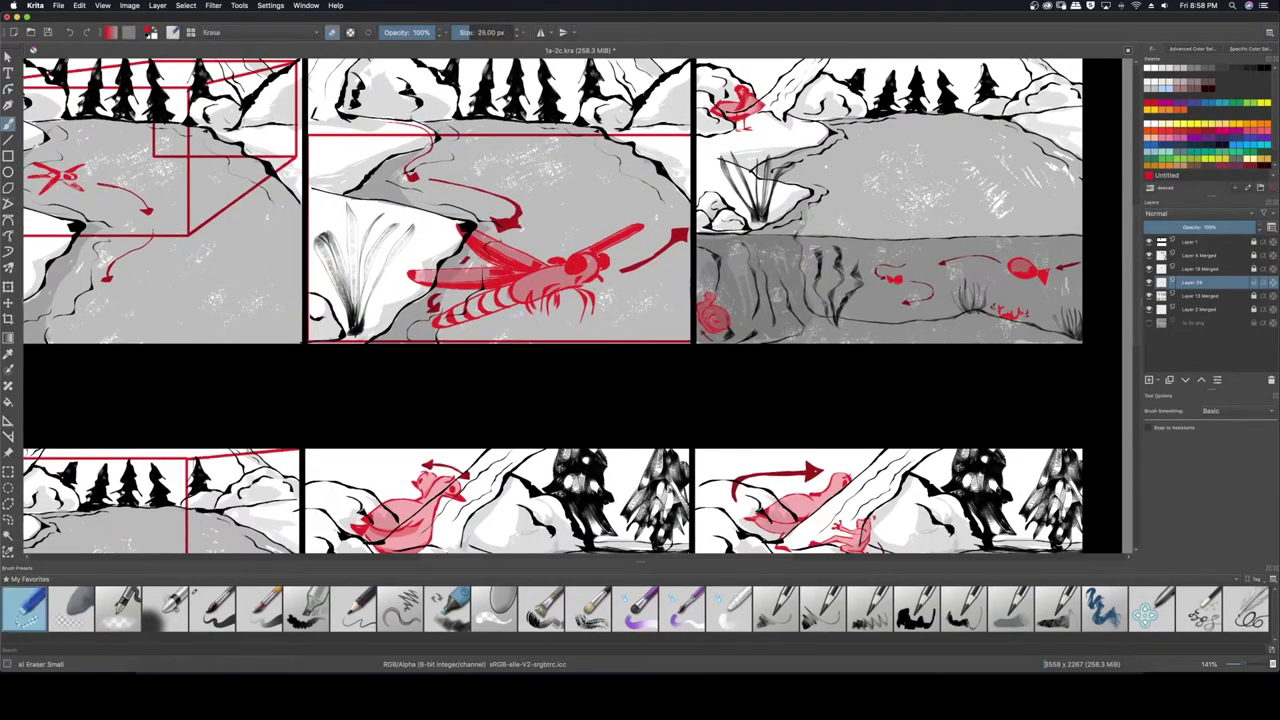
key("slash")
key("plus")
key("plus")
key("plus")
key("slash")
key("slash")
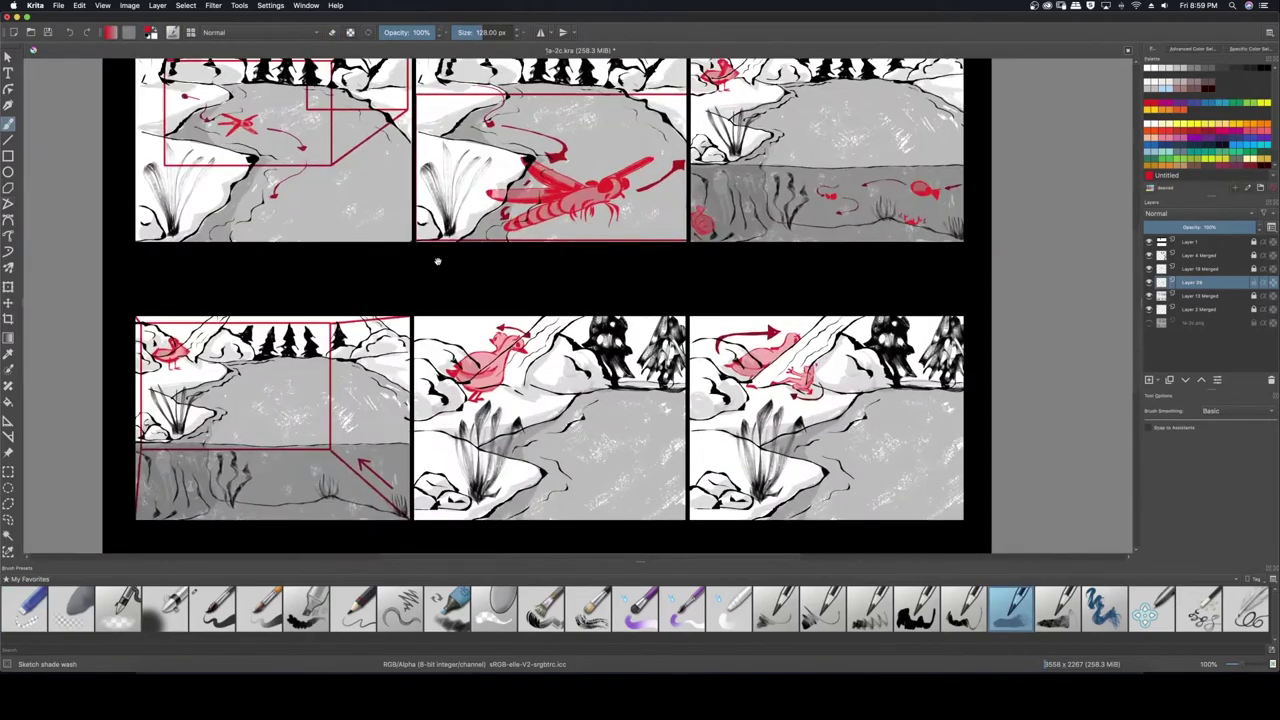
Show the page at 100% and duplicate the grey tone layer below with Ctrl+J
key("1")
key("Page_Down")
key("ctrl+j")
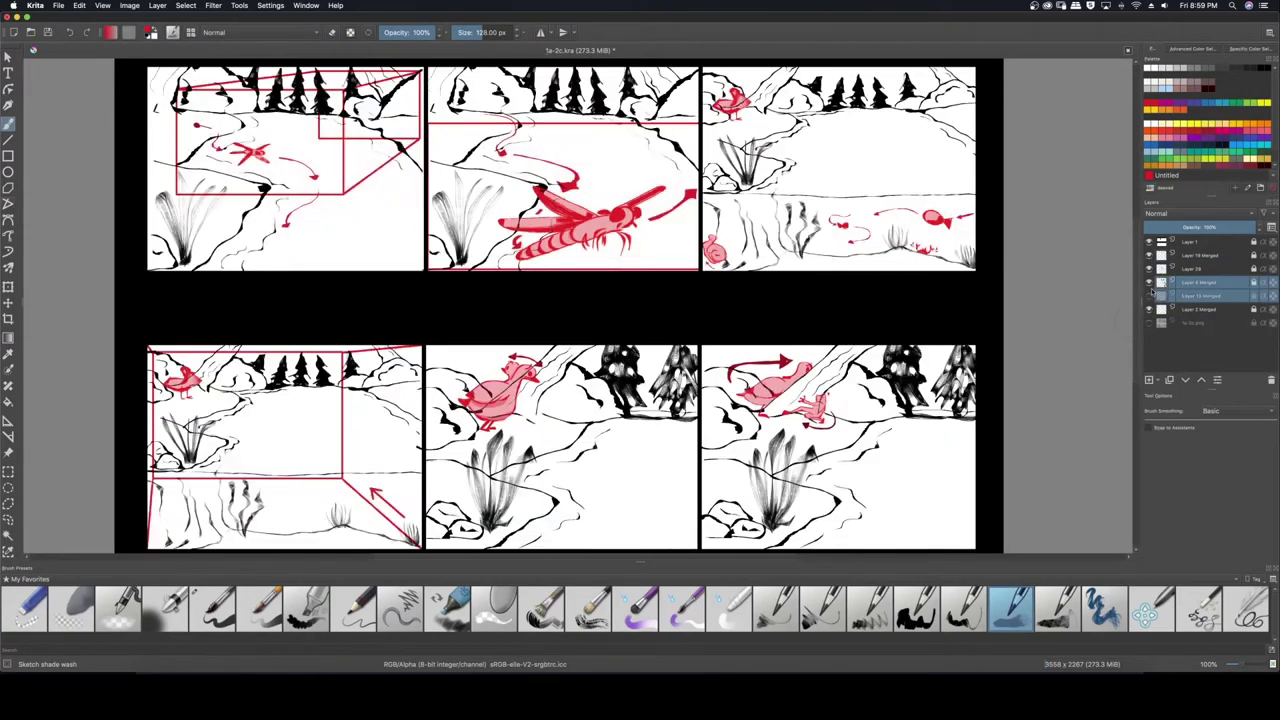
Lighten the mosquito's red body in the top-middle panel with Eraser Small
key("slash")
key("plus")
key("plus")
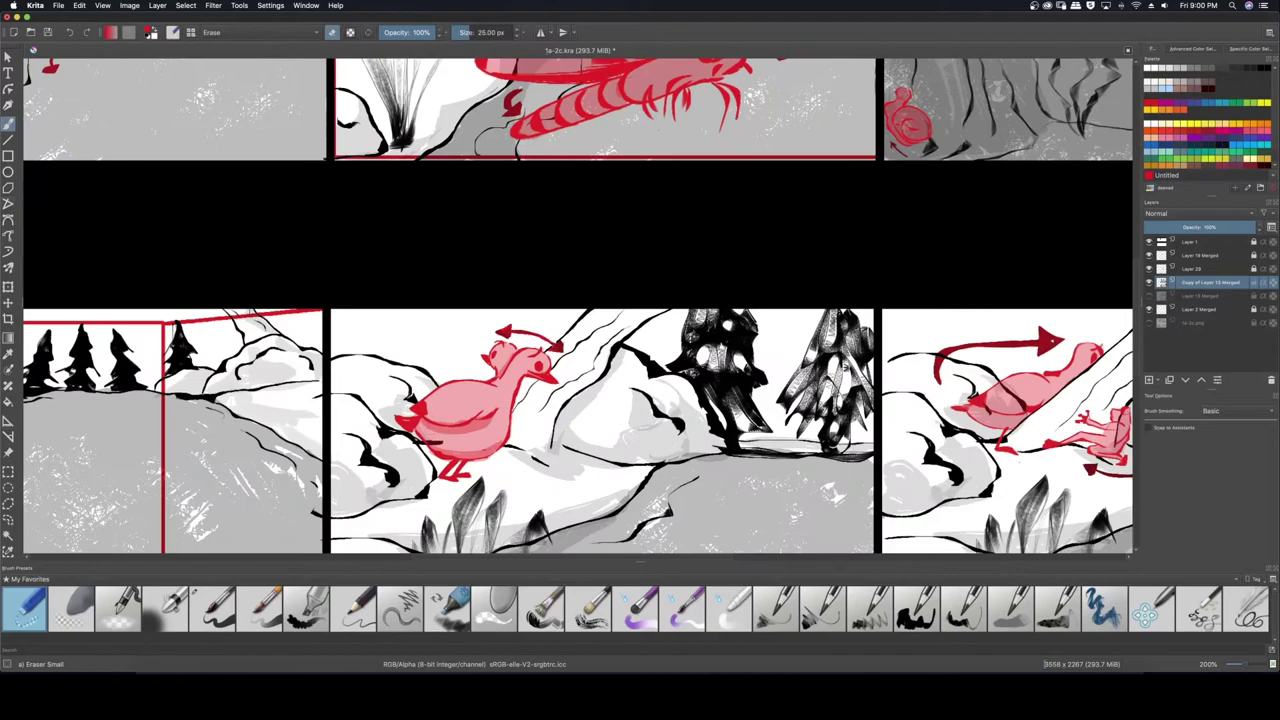
left_click_drag(430, 436, 215, 336)
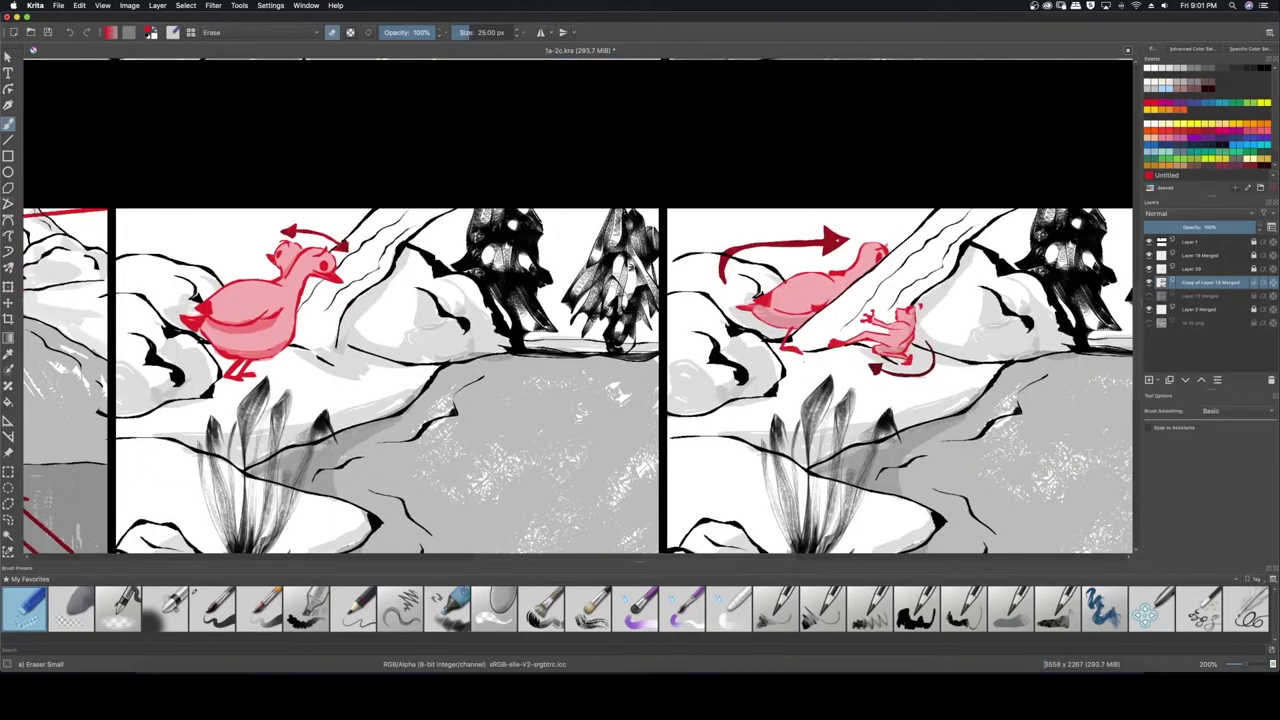
scroll(578, 307, "left", 10)
scroll(640, 305, "down", 5)
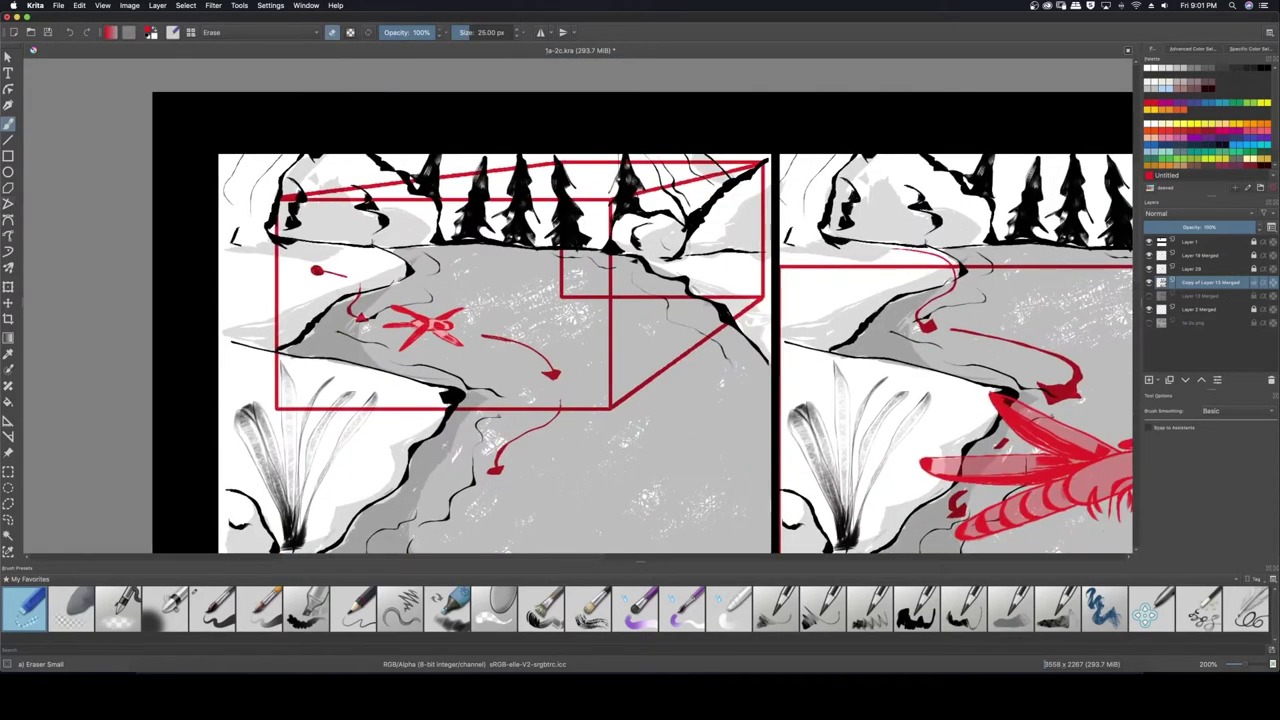
scroll(578, 307, "right", 8)
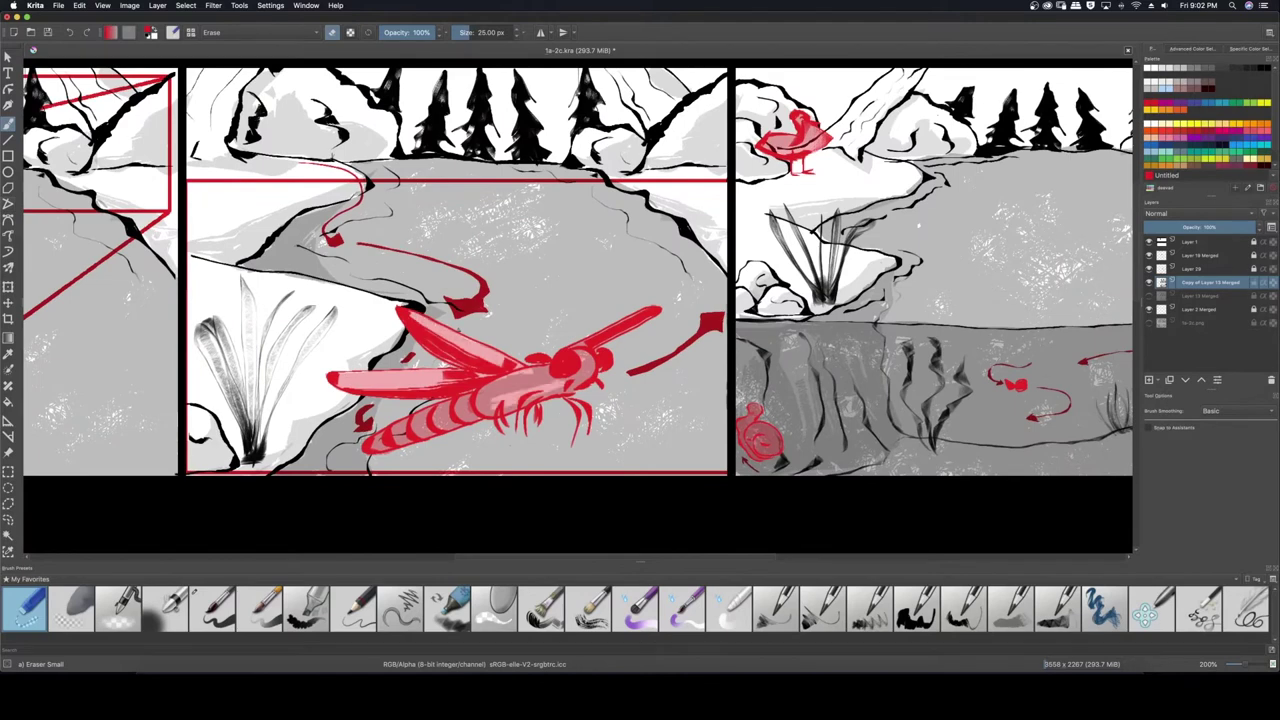
mouse_move(482, 402)
left_mouse_down()
mouse_move(546, 370)
mouse_move(420, 425)
left_mouse_up()
scroll(578, 307, "right", 5)
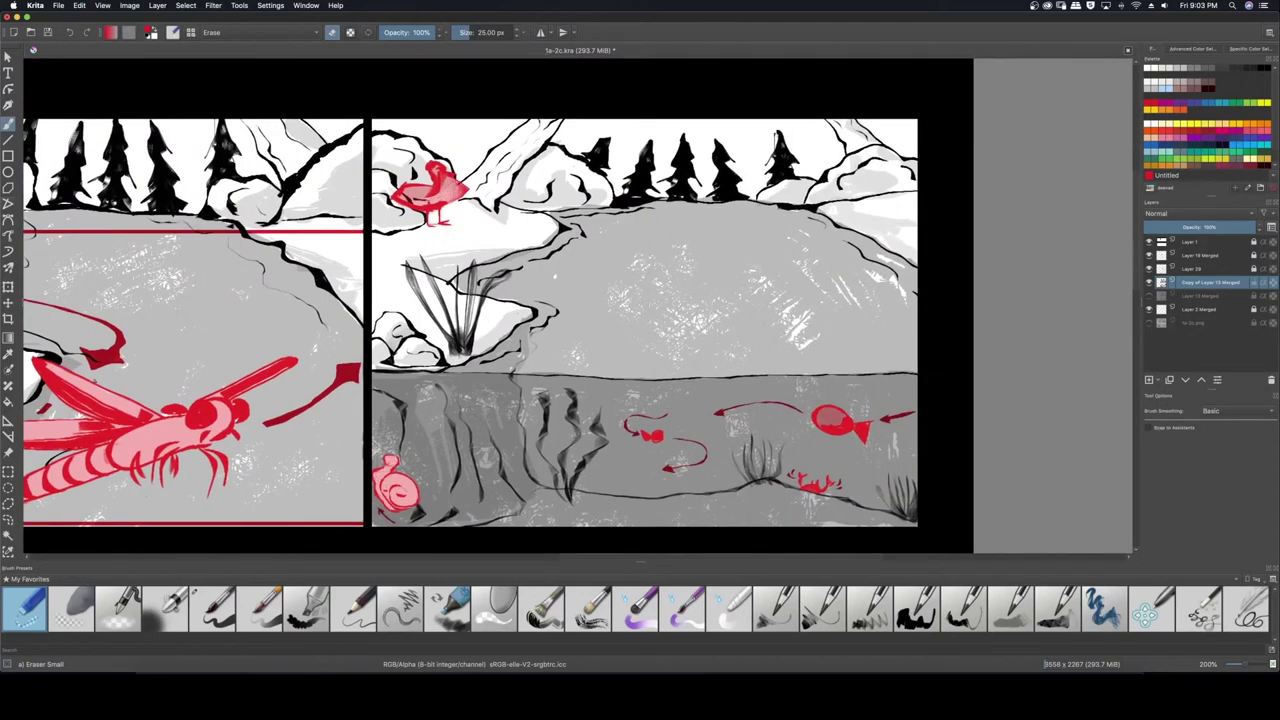
scroll(578, 307, "down", 3)
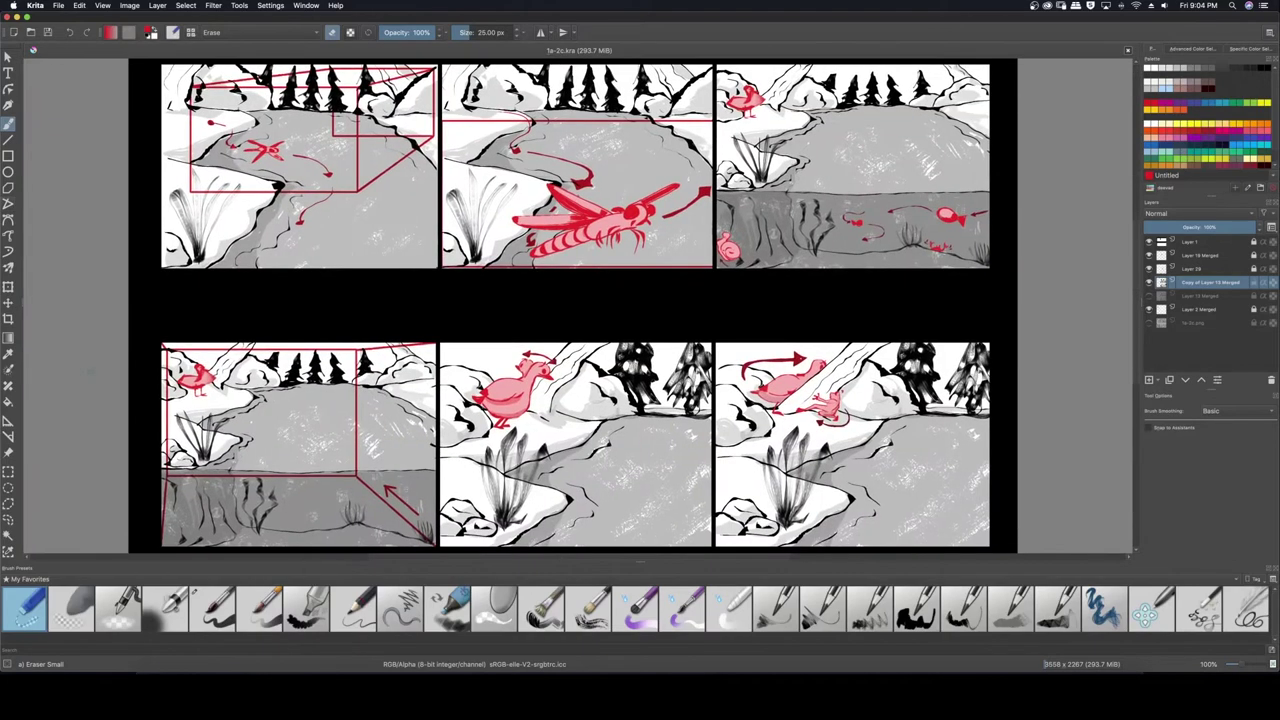
Step up to Layer 19 Merged and switch to the wiry sketching brush
key("Page_Up")
key("Page_Up")
key("/")
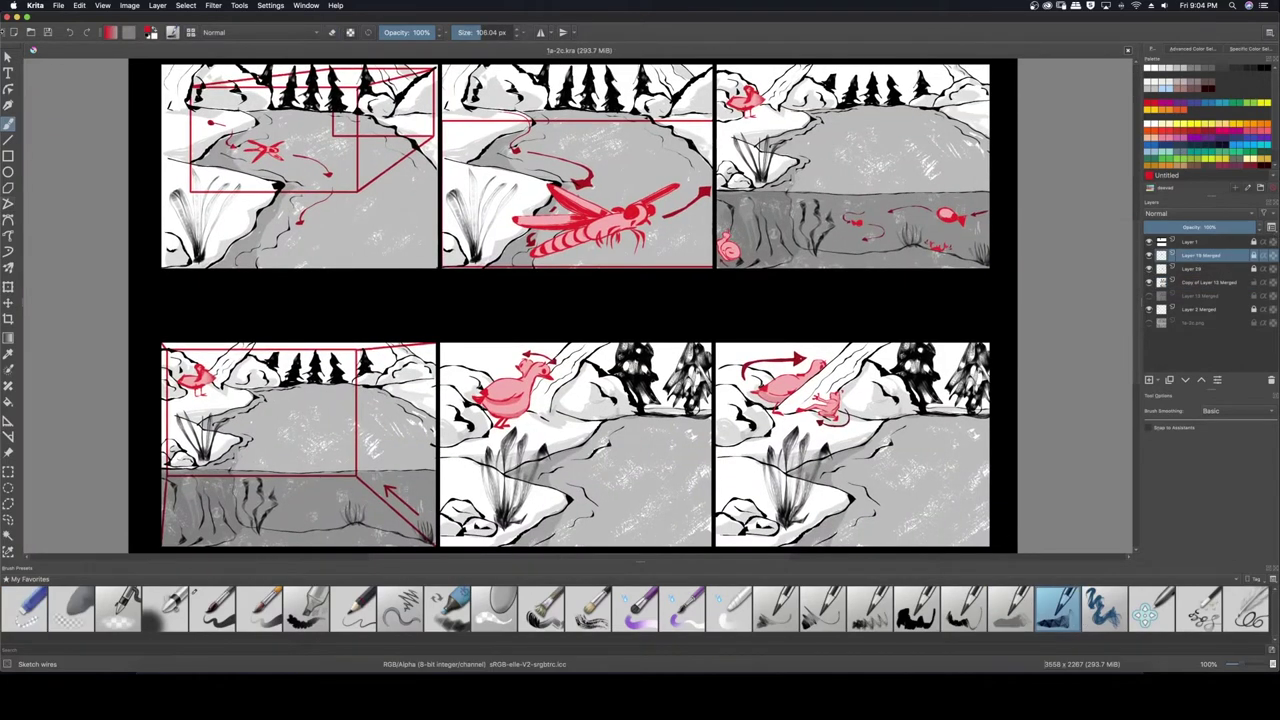
scroll(380, 100, "up", 1)
scroll(580, 300, "up", 3)
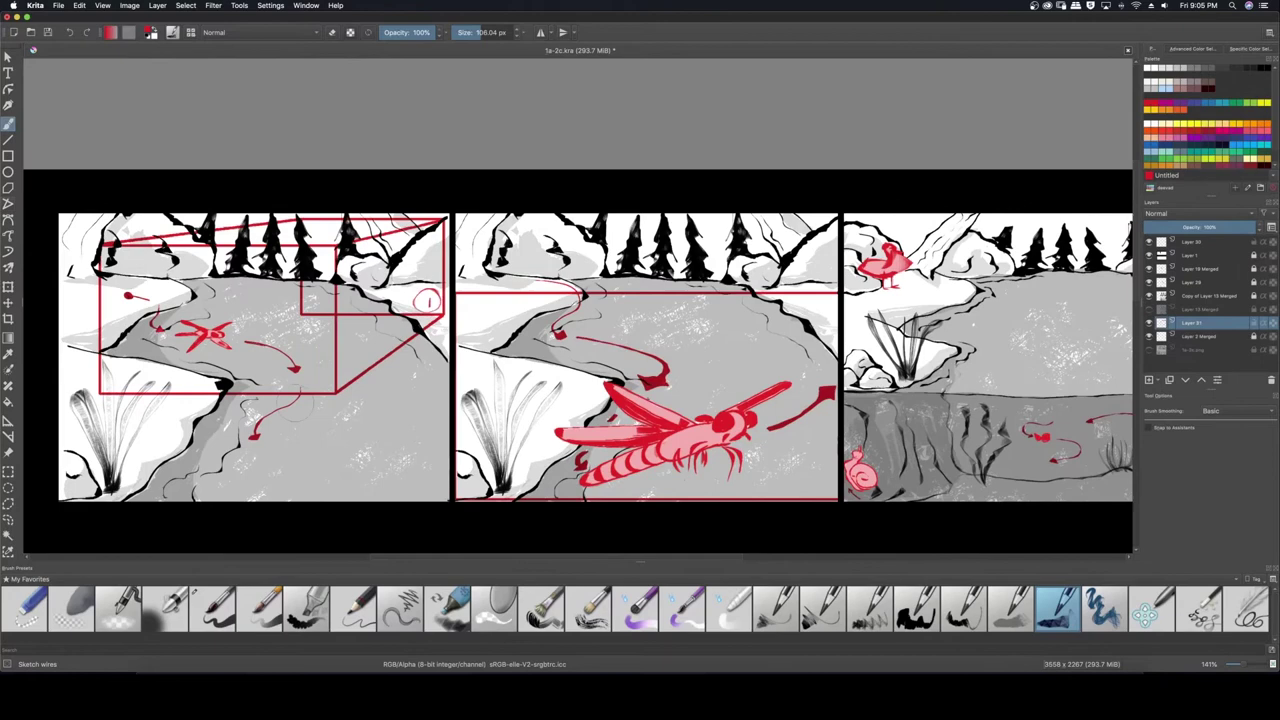
Draw circled red numbers 1–4 in the top-row panels with Sketch ink small, then merge that layer down
key("/")
key("/")
key("comma")
key("comma")
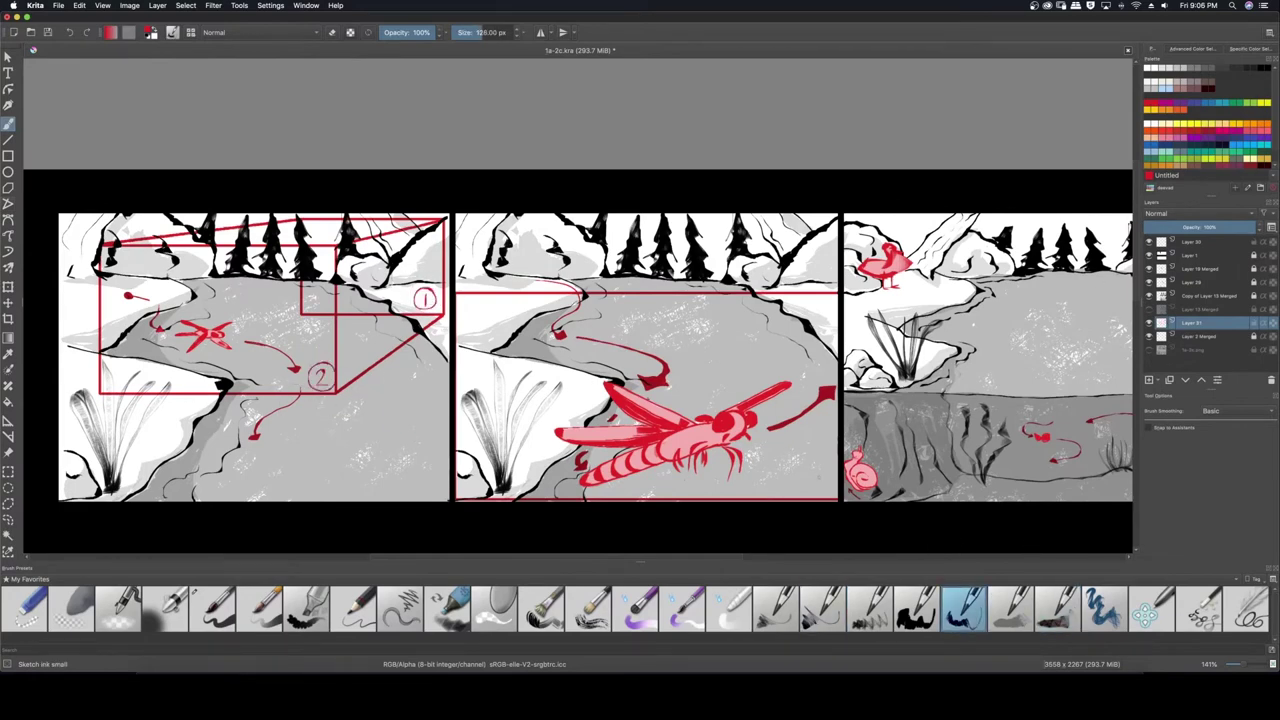
scroll(595, 295, "down", 1)
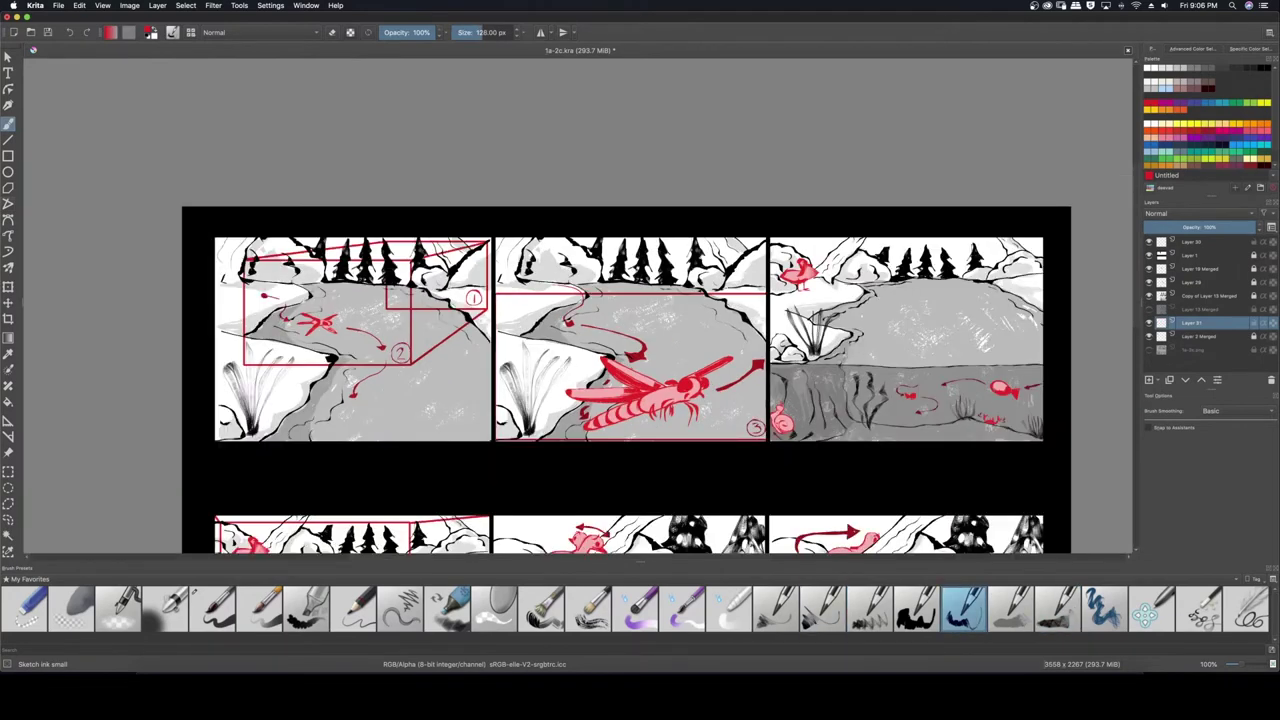
key("/")
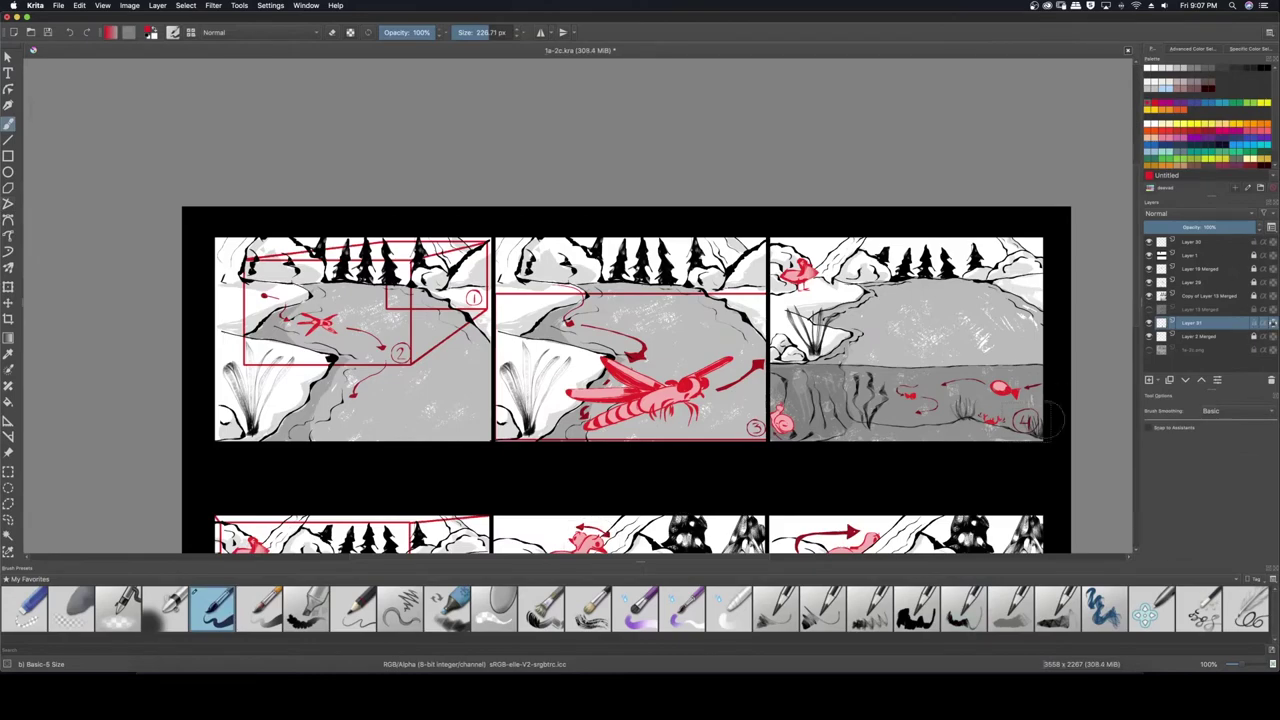
left_click(1190, 48)
key("ctrl+e")
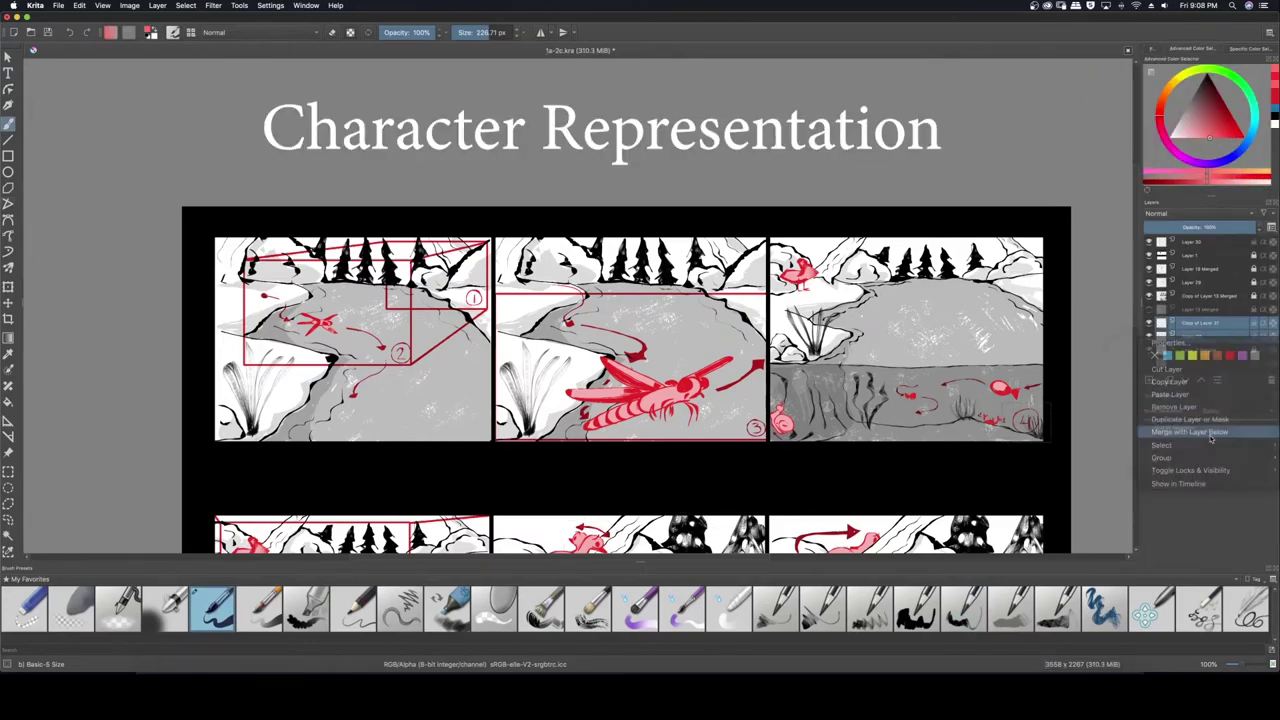
left_click_drag(727, 479, 727, 317)
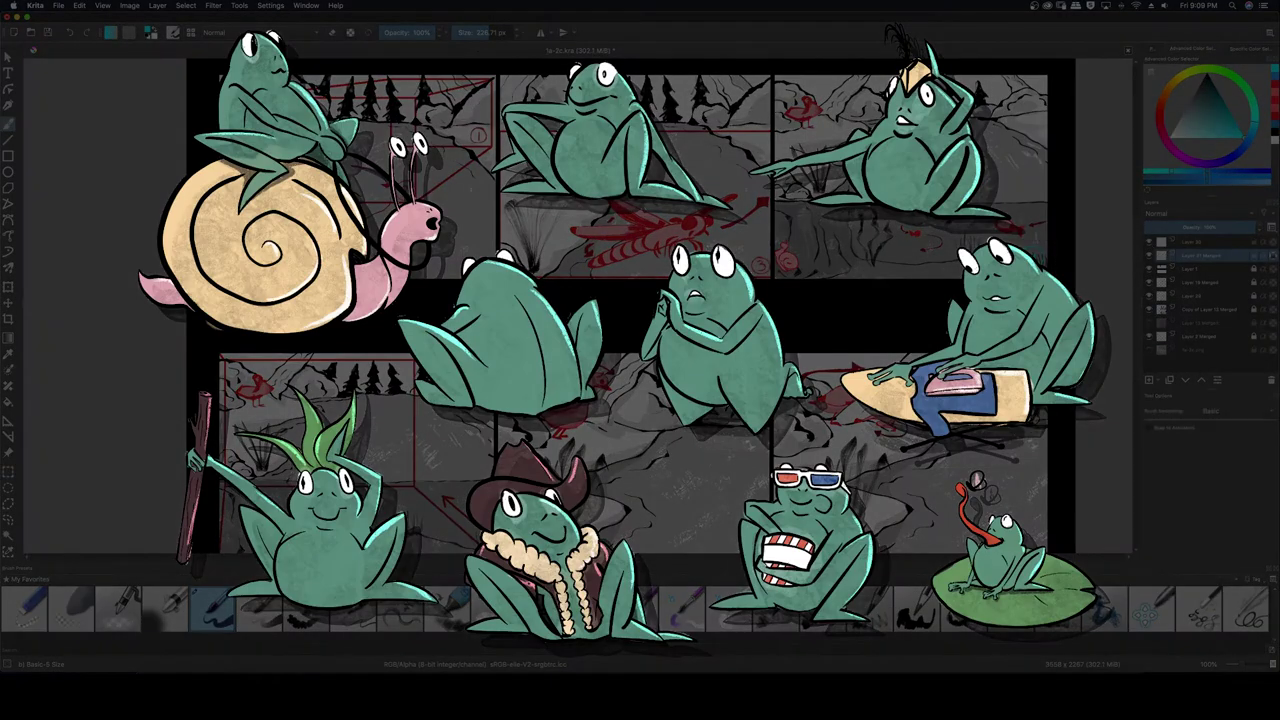
Select the camera-box layer and recolour its box lines cyan from the colour palette
left_click(1200, 337)
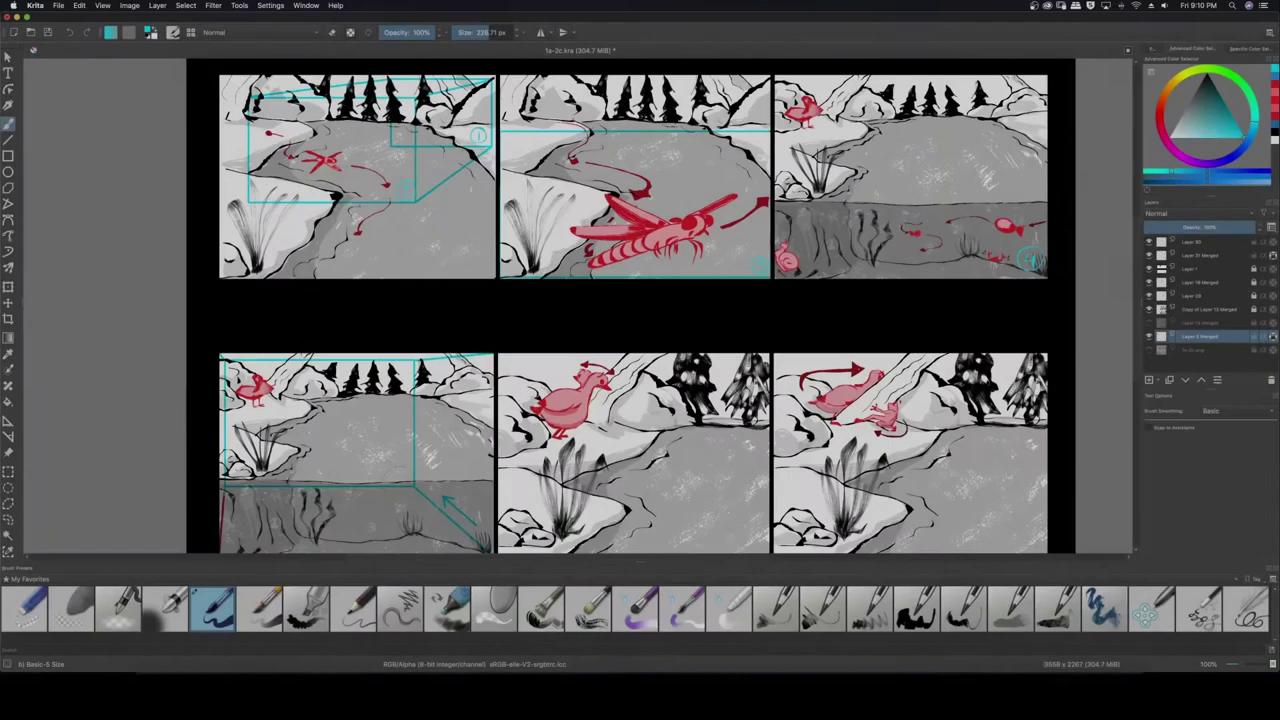
key("slash")
key("semicolon")
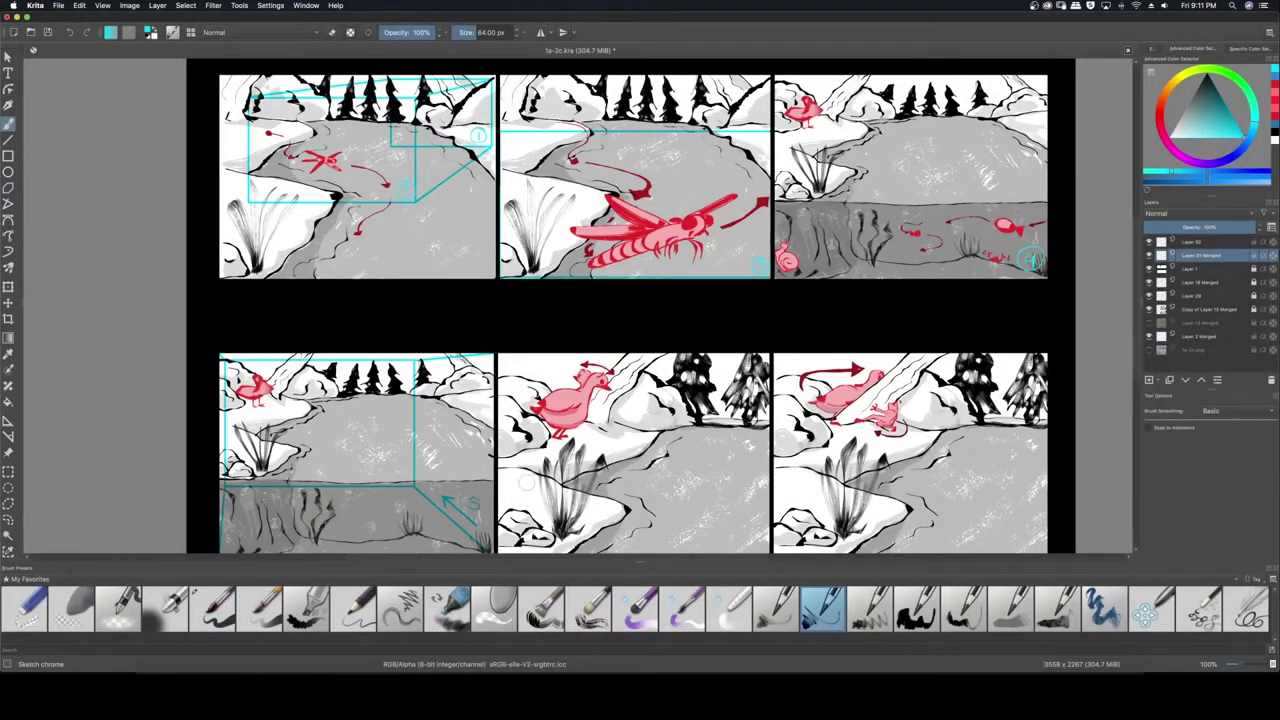
key("slash")
key("semicolon")
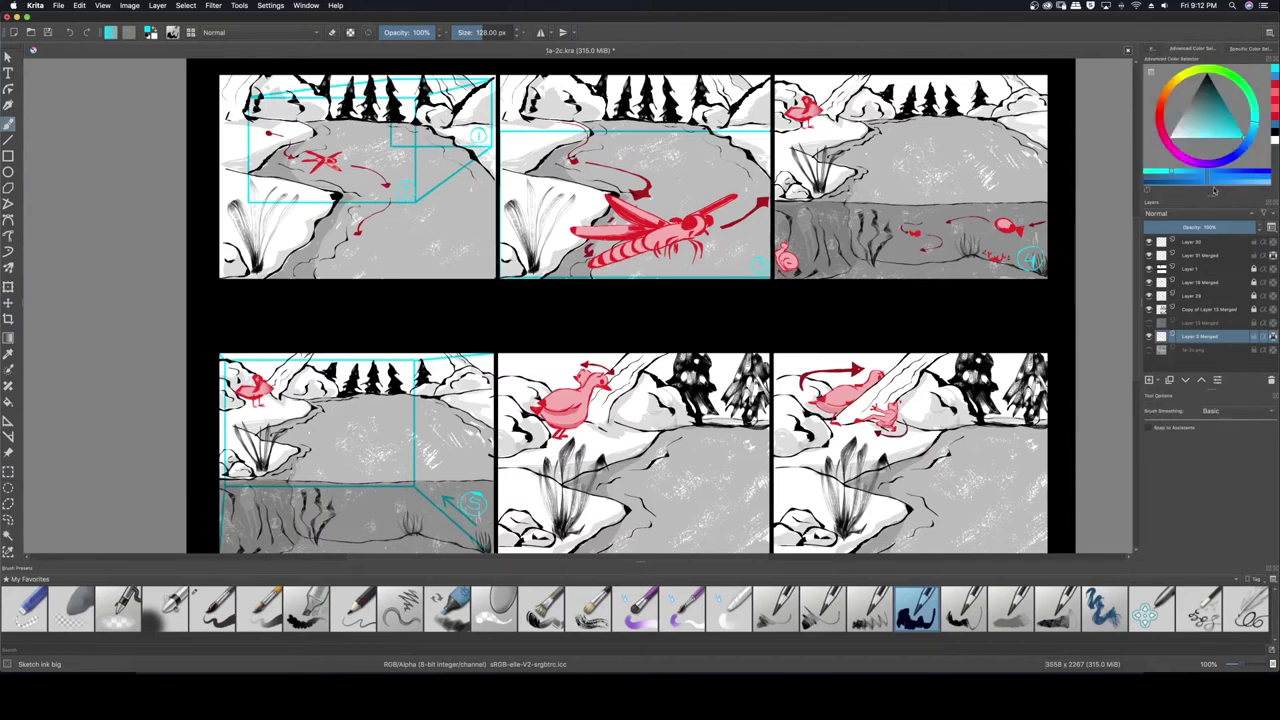
left_click(1152, 48)
Move Layer 1 to the top of the stack and merge the layers down with Ctrl+E
left_click_drag(1190, 376, 1186, 336)
left_click(1058, 610)
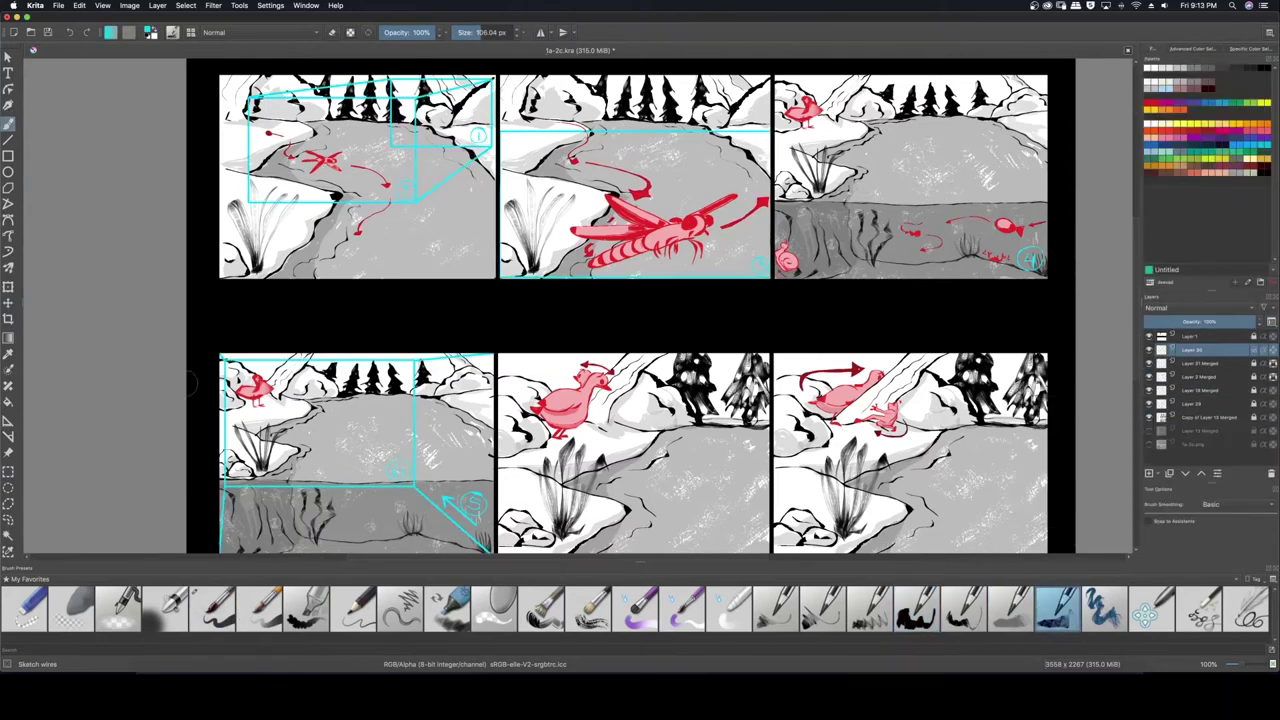
key("ctrl+r")
key("ctrl+e")
left_click(1185, 366)
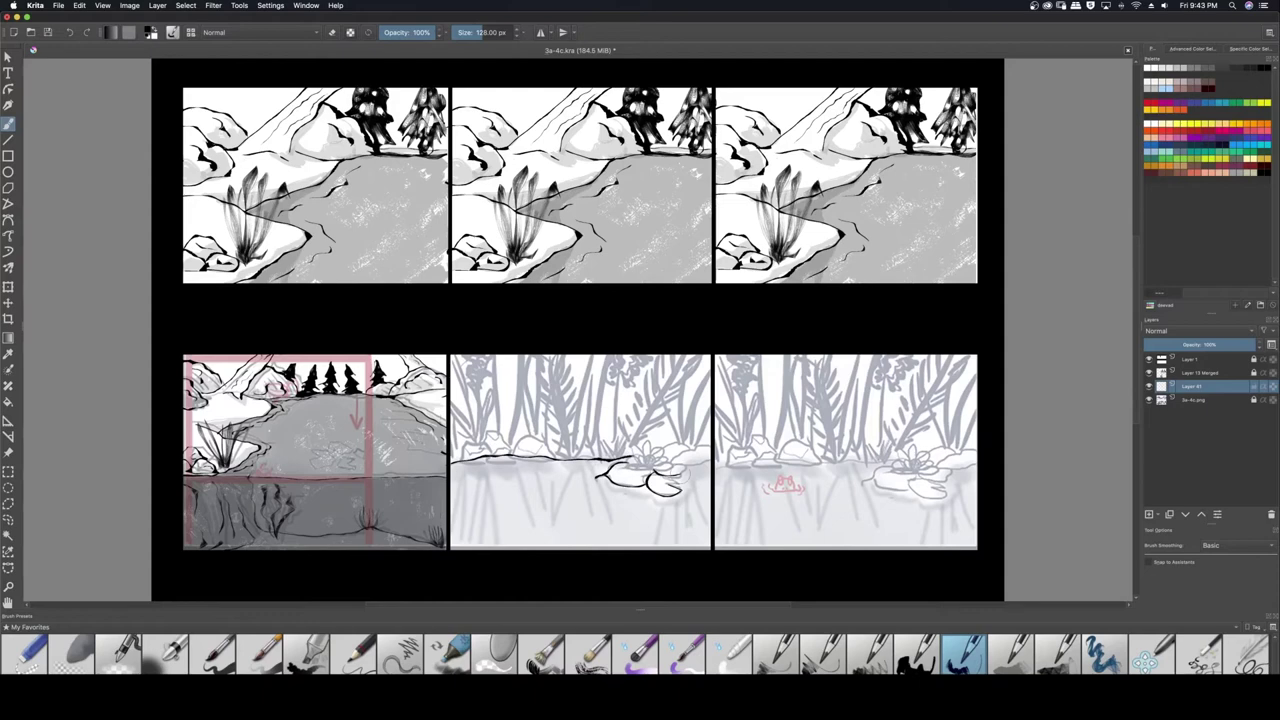
Draw a red flower on the lily pad, then add a new layer above Layer 41 with black paint
left_click_drag(645, 456, 664, 456)
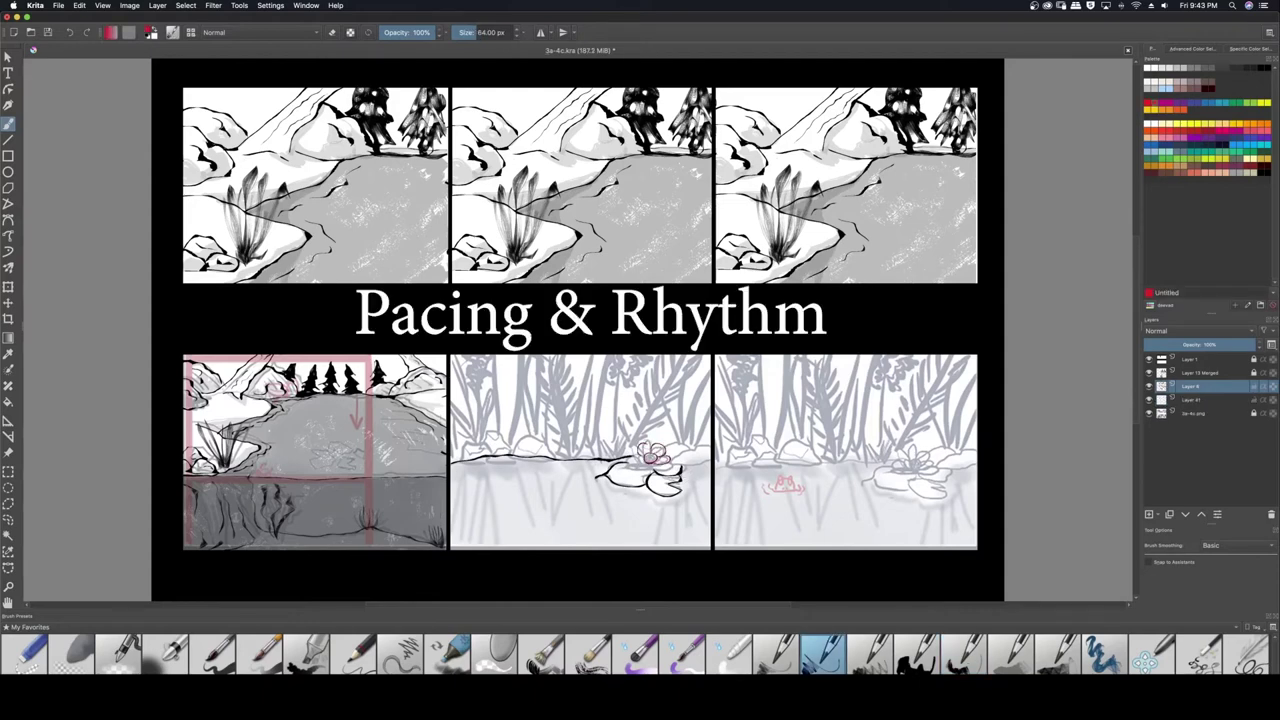
left_click(1172, 400)
key("d")
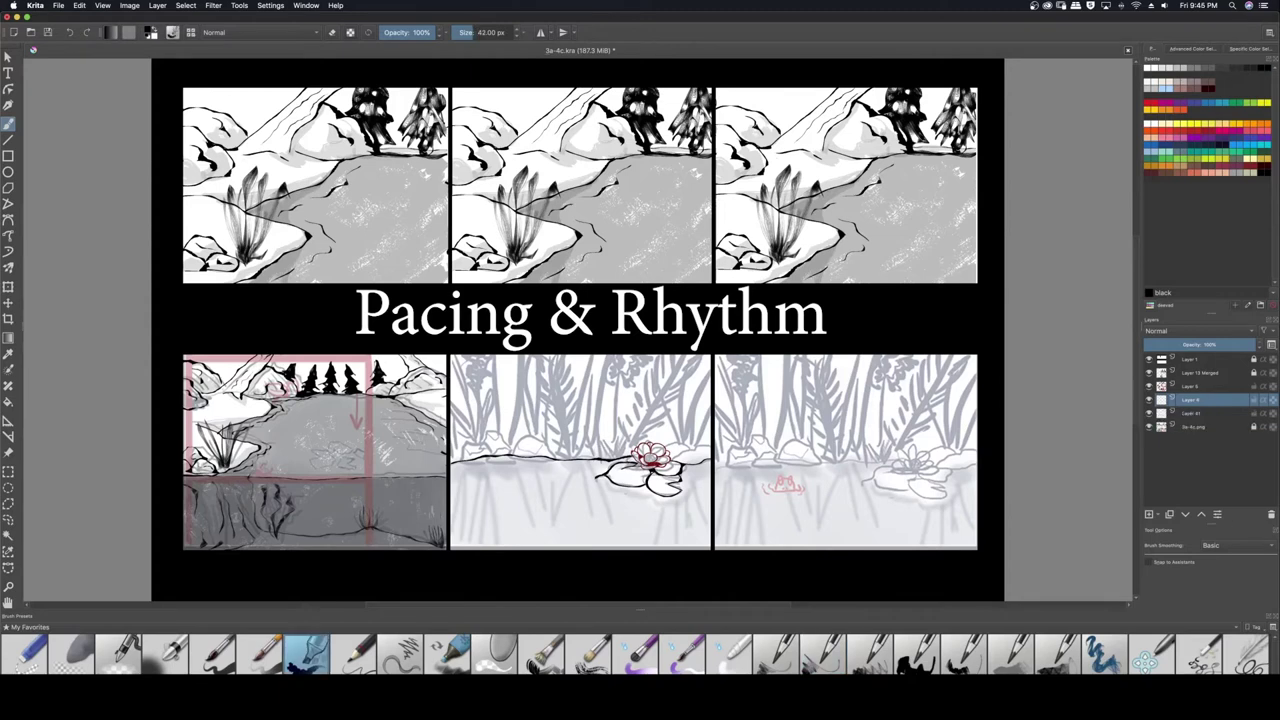
key("Insert")
Browse the Textures brush presets, then show All presets and pick a large painting brush
left_click(963, 655)
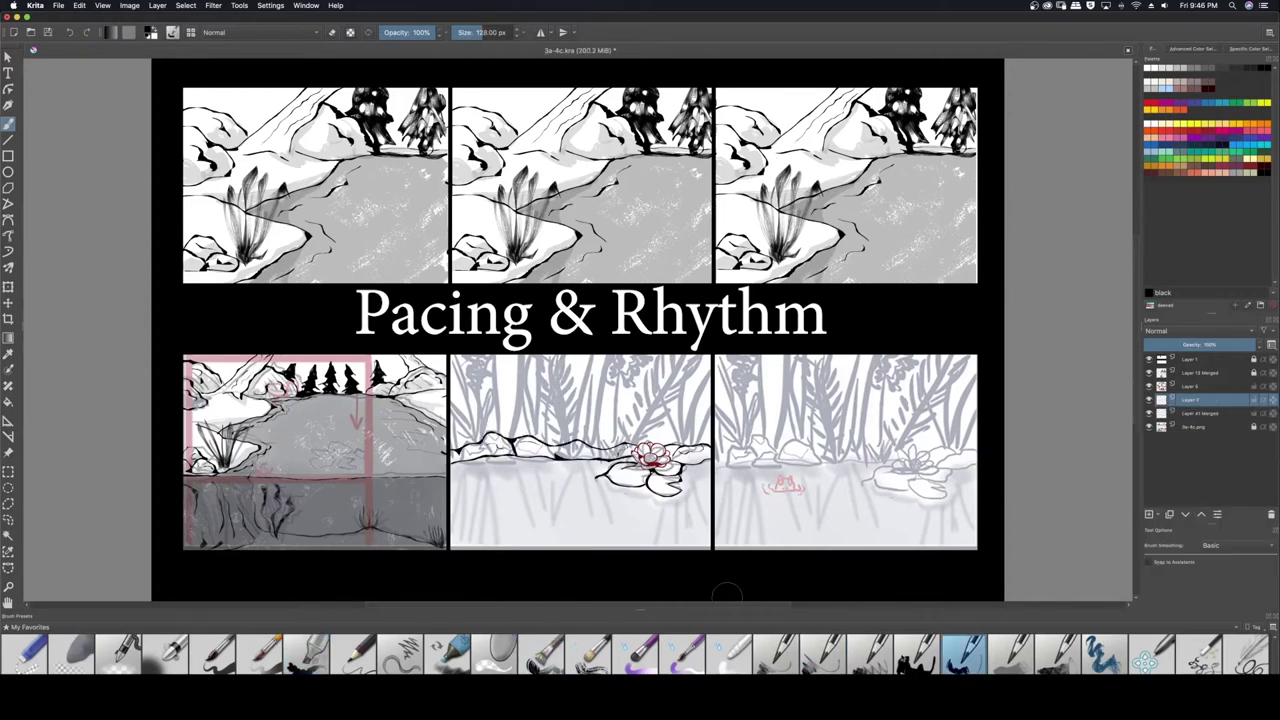
key("slash")
key("comma")
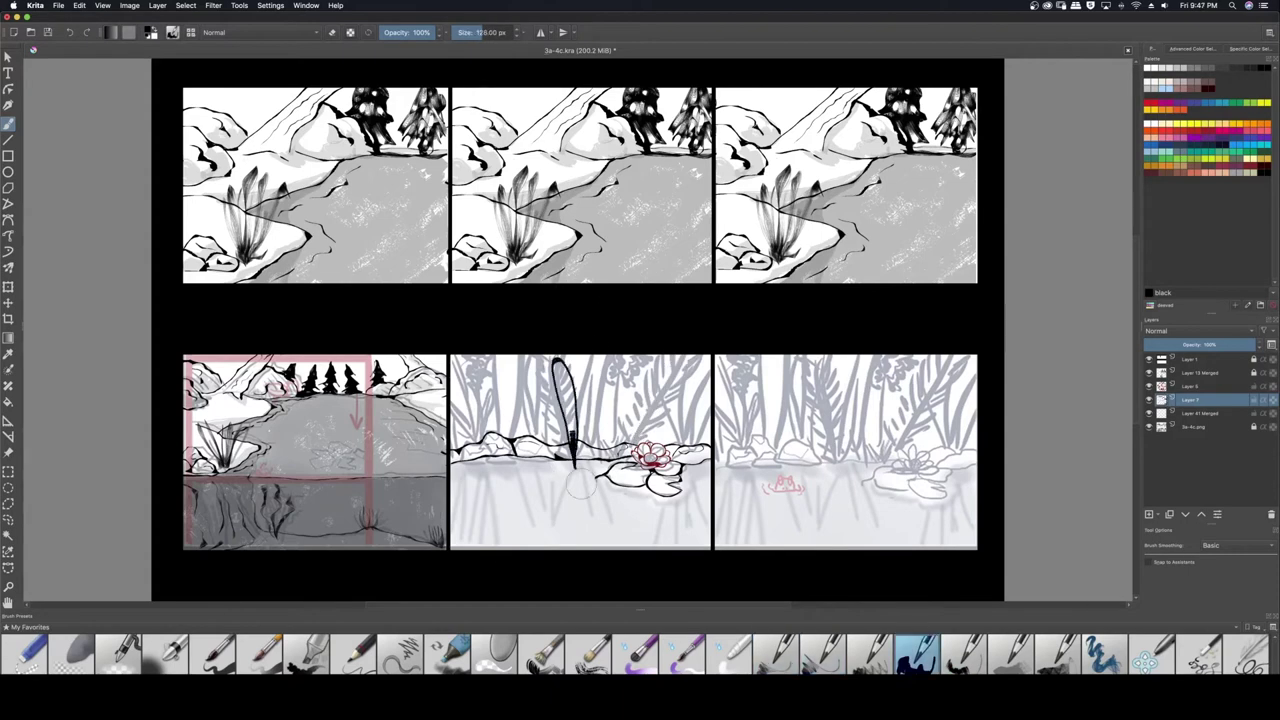
key("comma")
left_click(1238, 655)
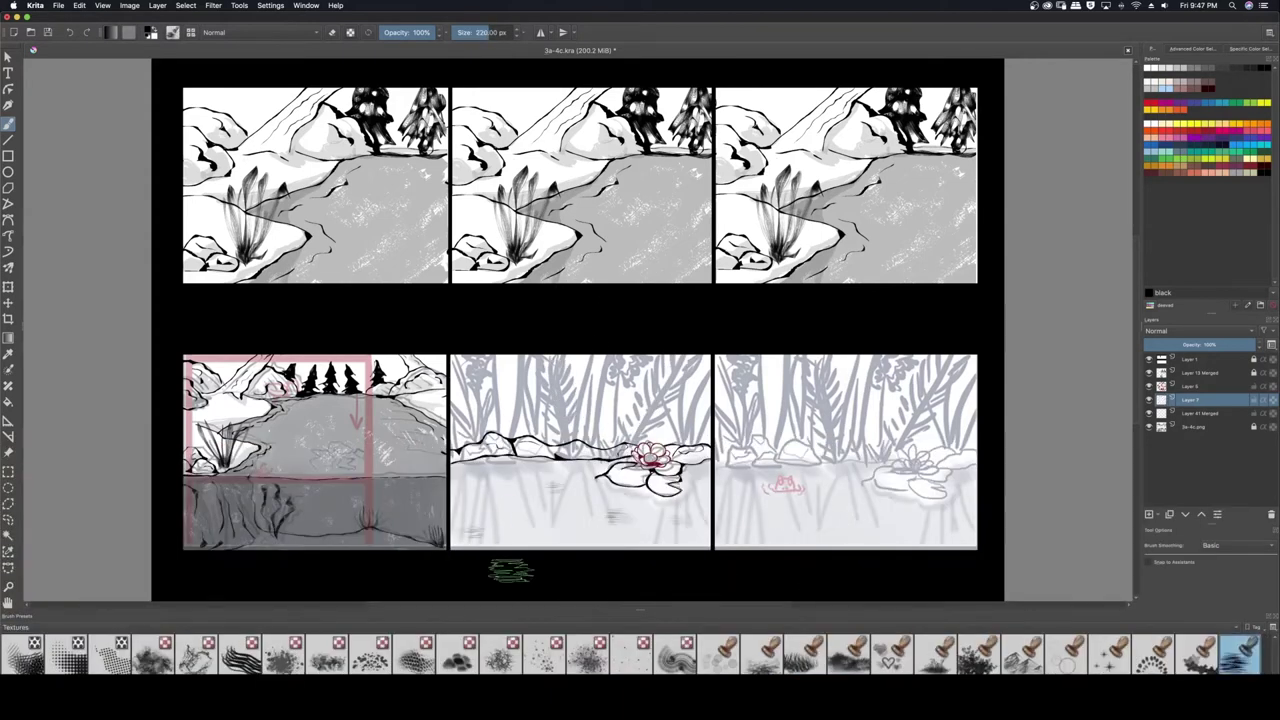
left_click(12, 627)
left_click(15, 537)
key("period")
key("period")
key("period")
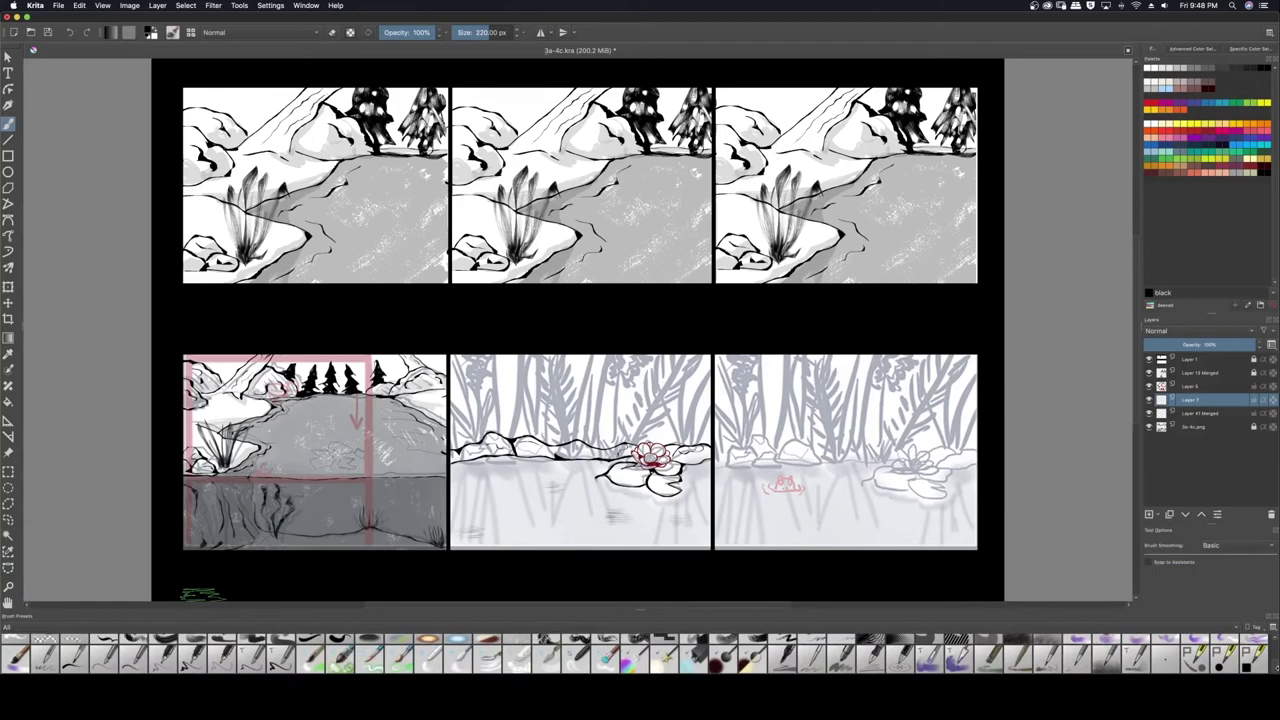
On a new layer, paint three tall dark reed stalks in the lower-middle panel
key("Insert")
left_click_drag(549, 484, 533, 533)
key("ctrl+z")
left_click_drag(565, 358, 560, 460)
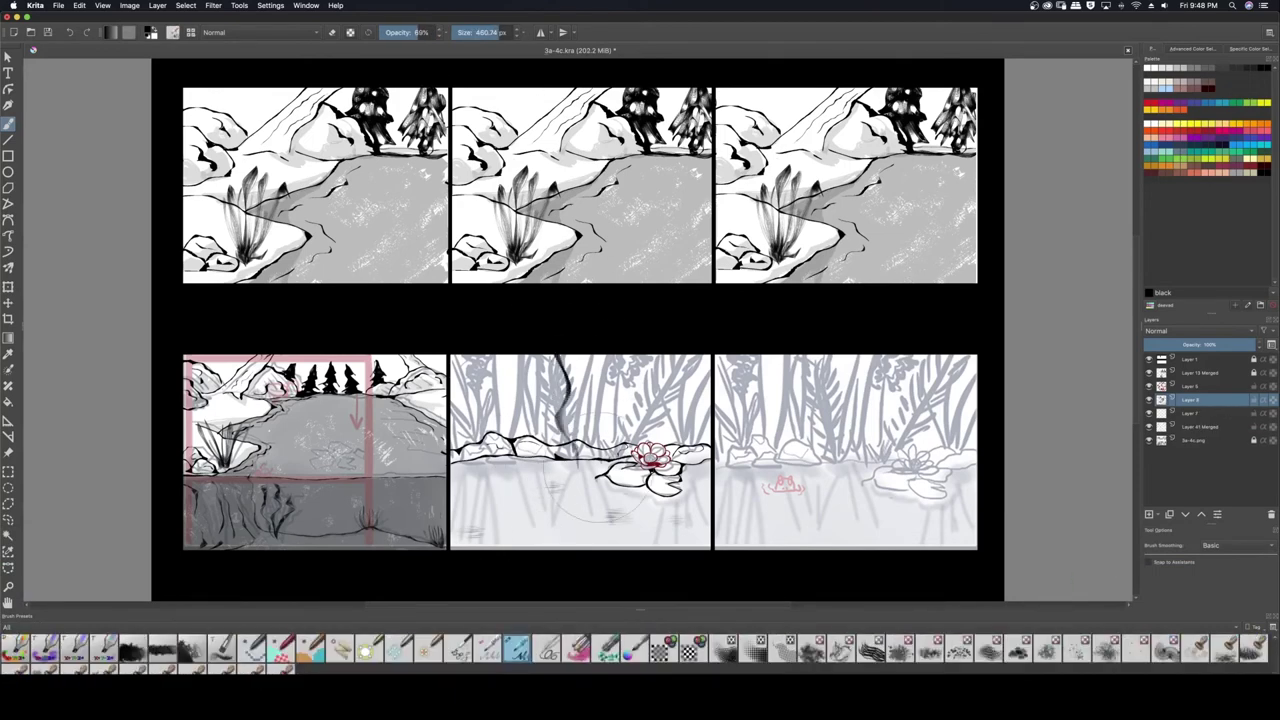
left_click_drag(605, 358, 600, 462)
left_click_drag(706, 358, 705, 465)
Paint dark leaves rising across the panel's middle, left side and near the flower
left_click_drag(625, 440, 708, 360)
left_click_drag(597, 420, 608, 372)
left_click_drag(572, 452, 551, 392)
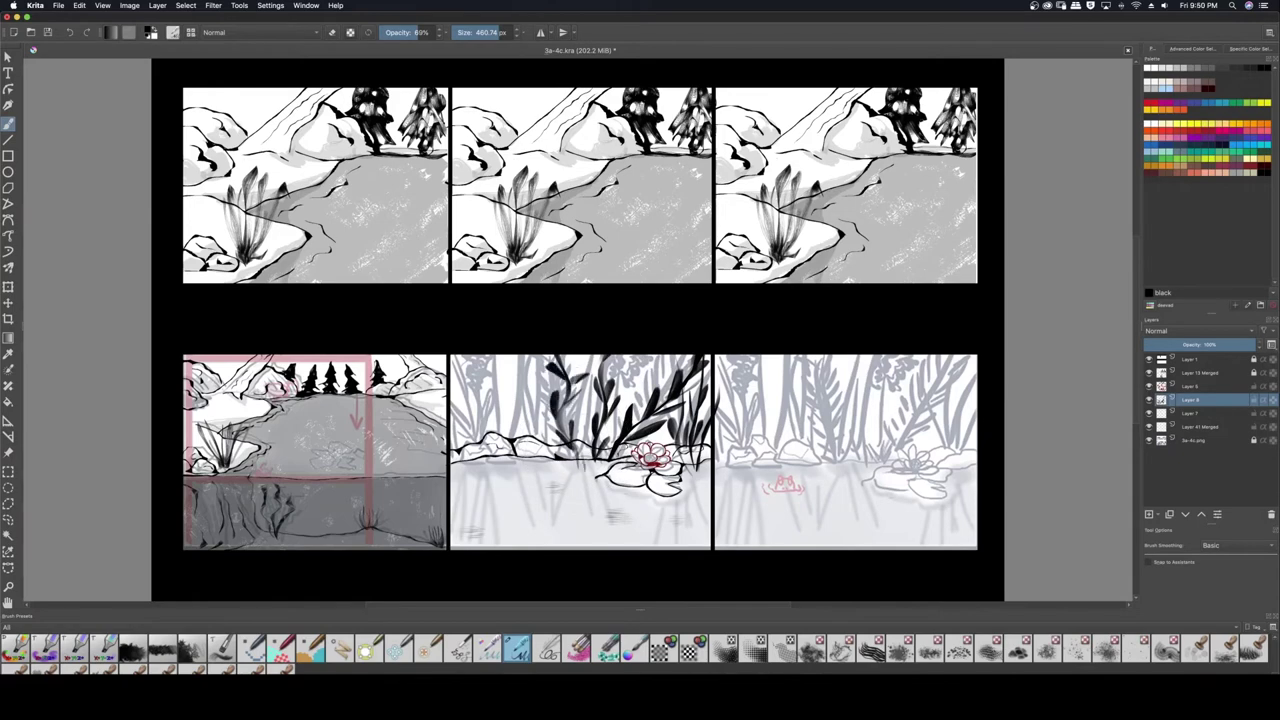
left_click_drag(514, 458, 534, 356)
left_click_drag(470, 468, 516, 356)
mouse_move(455, 440)
left_mouse_down()
mouse_move(490, 350)
mouse_move(462, 354)
left_mouse_up()
left_click_drag(626, 414, 652, 356)
left_click_drag(576, 398, 586, 358)
Thicken the reeds with more leaf strokes, dark water reflections and grey strokes
left_click_drag(486, 440, 518, 380)
left_click_drag(458, 428, 476, 390)
left_click_drag(538, 440, 556, 388)
left_click_drag(668, 444, 698, 394)
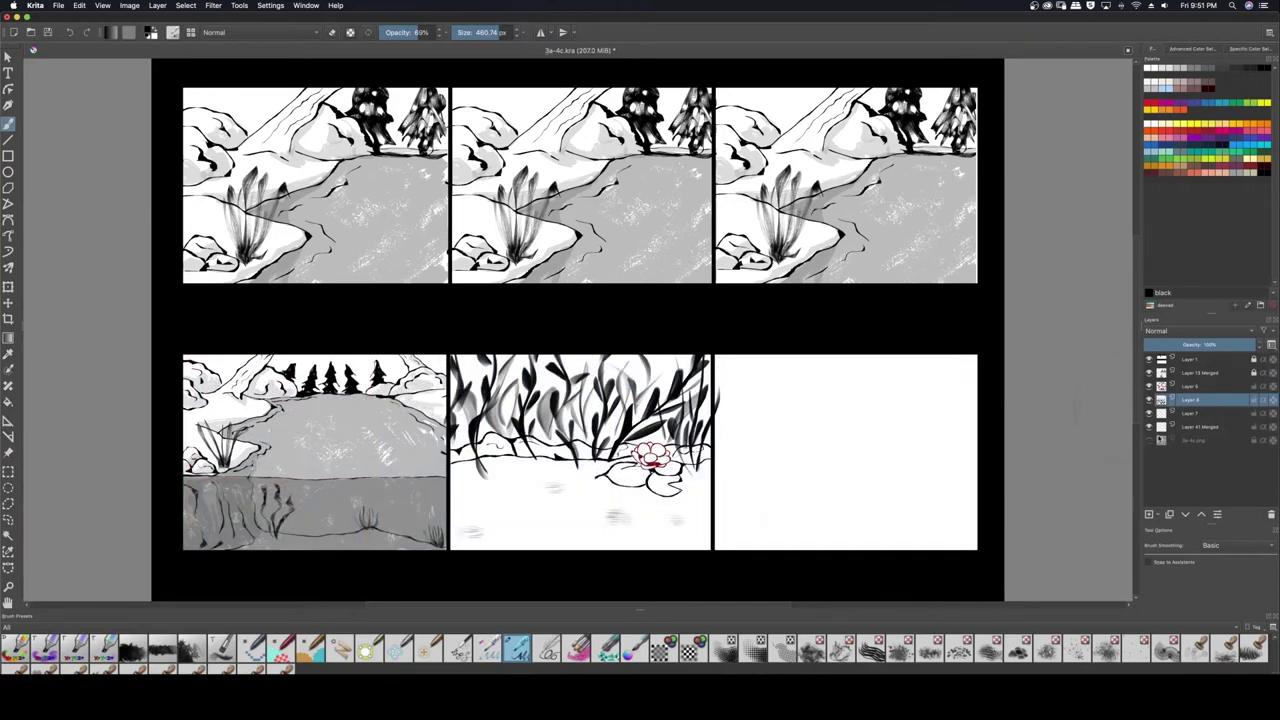
left_click_drag(560, 522, 620, 452)
left_click_drag(700, 516, 704, 482)
left_click_drag(552, 540, 654, 470)
left_click_drag(490, 520, 540, 466)
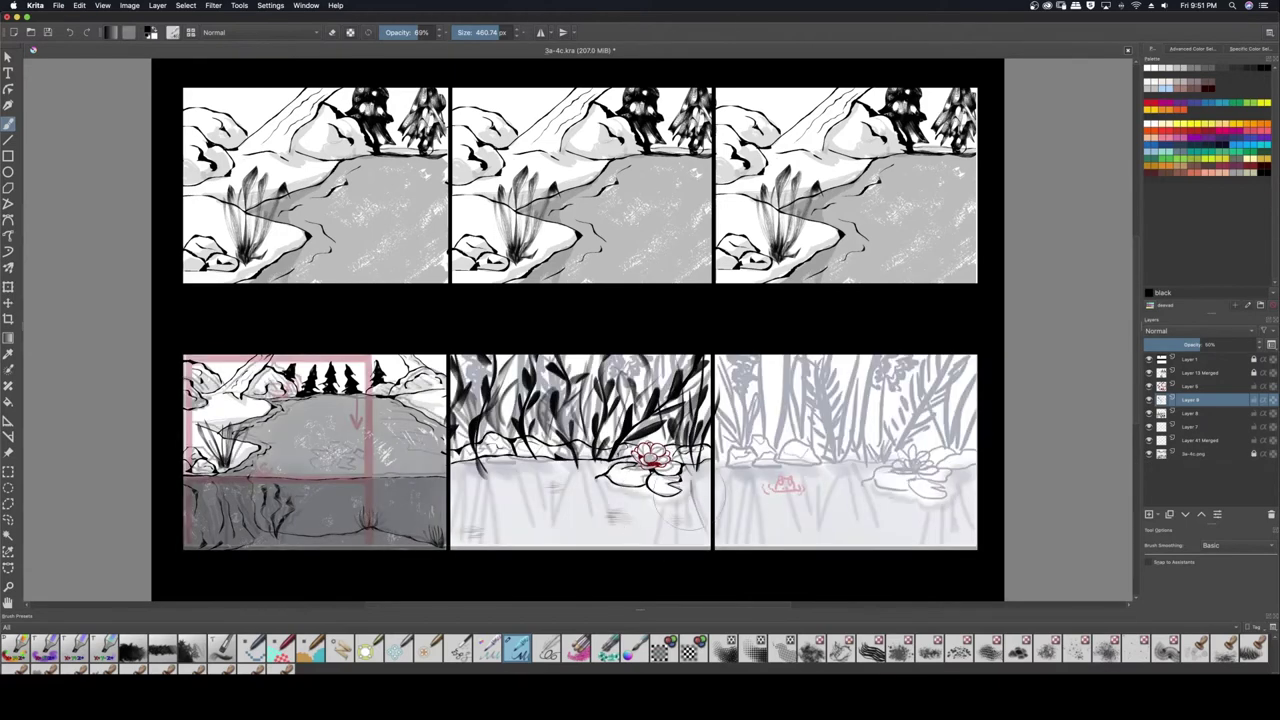
left_click_drag(598, 542, 596, 468)
left_click_drag(688, 546, 690, 490)
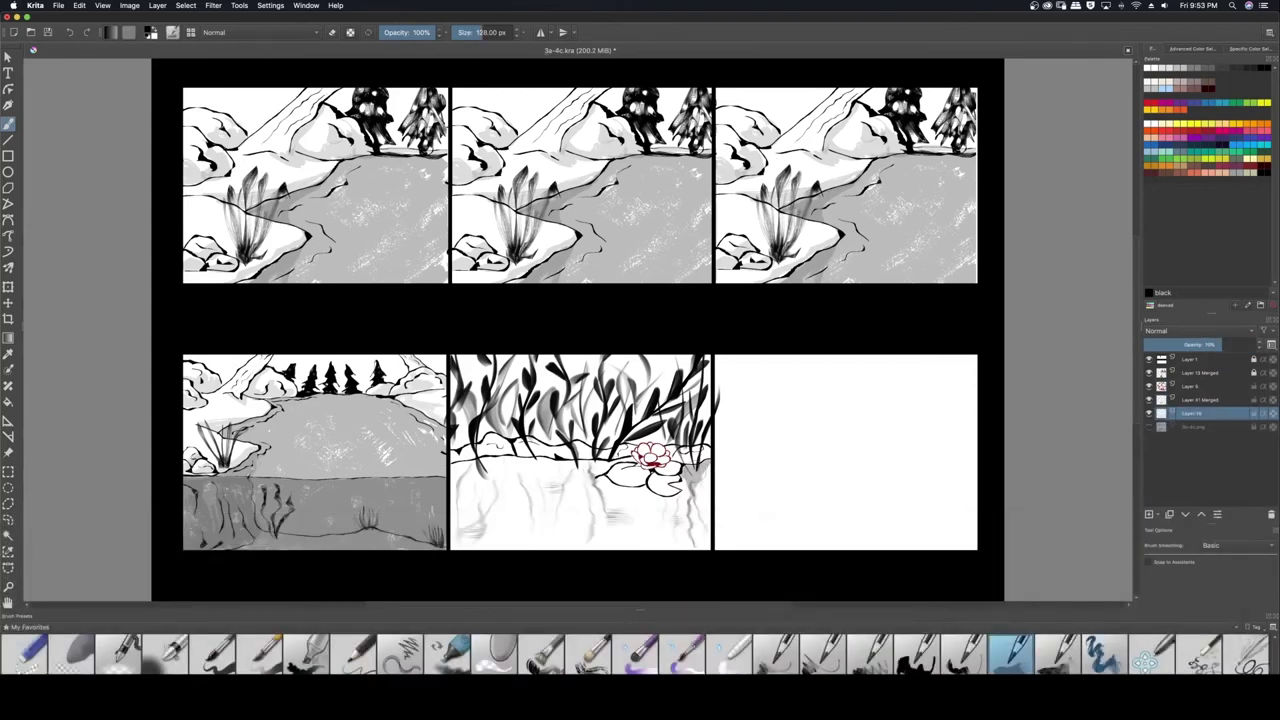
Shade the reed panel's water grey and wash grey tone over the reeds on a new layer
mouse_move(700, 475)
left_mouse_down()
mouse_move(640, 535)
mouse_move(520, 480)
mouse_move(560, 540)
mouse_move(480, 520)
left_mouse_up()
left_click(494, 652)
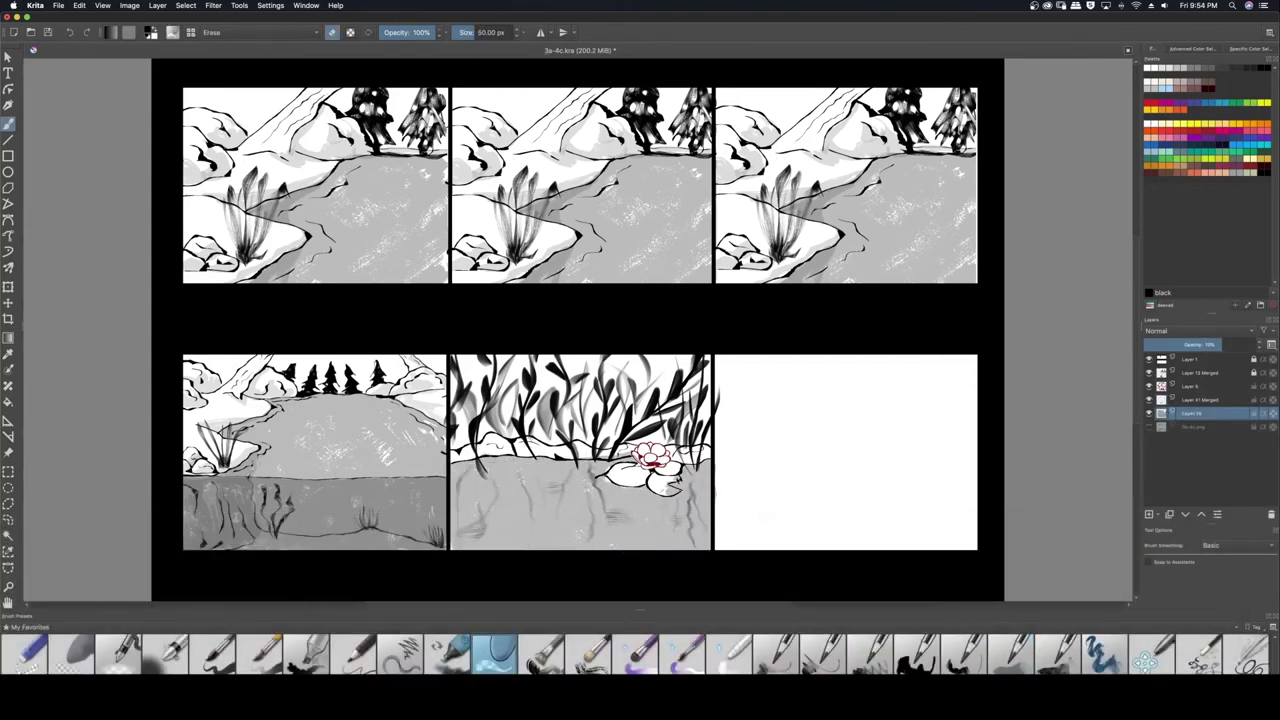
key("slash")
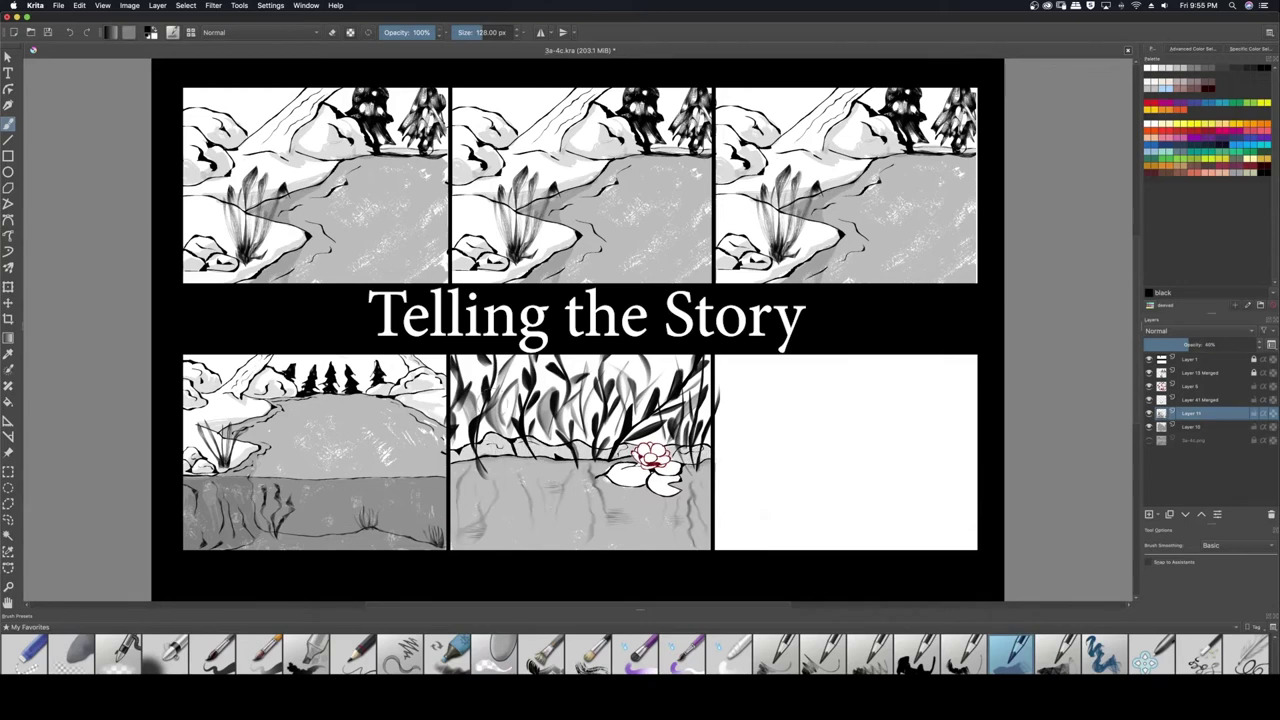
key("Insert")
left_click_drag(705, 365, 500, 430)
left_click_drag(590, 370, 455, 420)
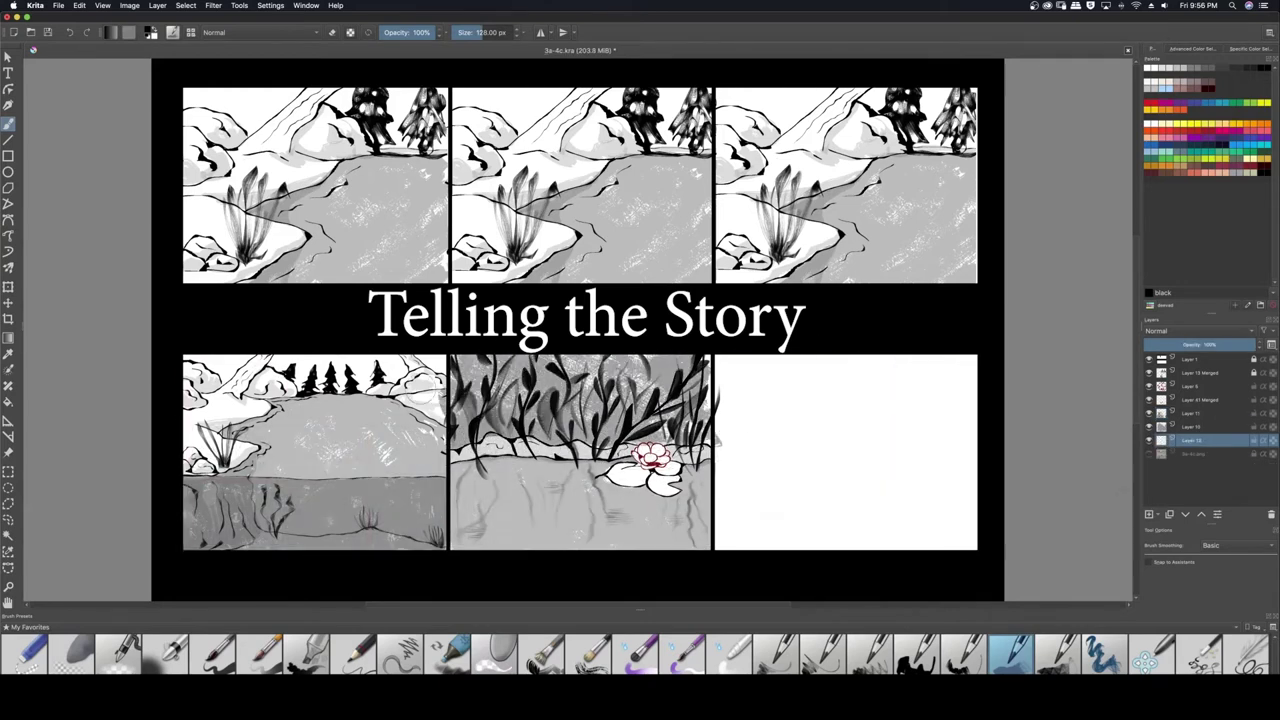
Duplicate the finished reed panel layer and move the copy into the lower-right frame
key("ctrl+z")
key("e")
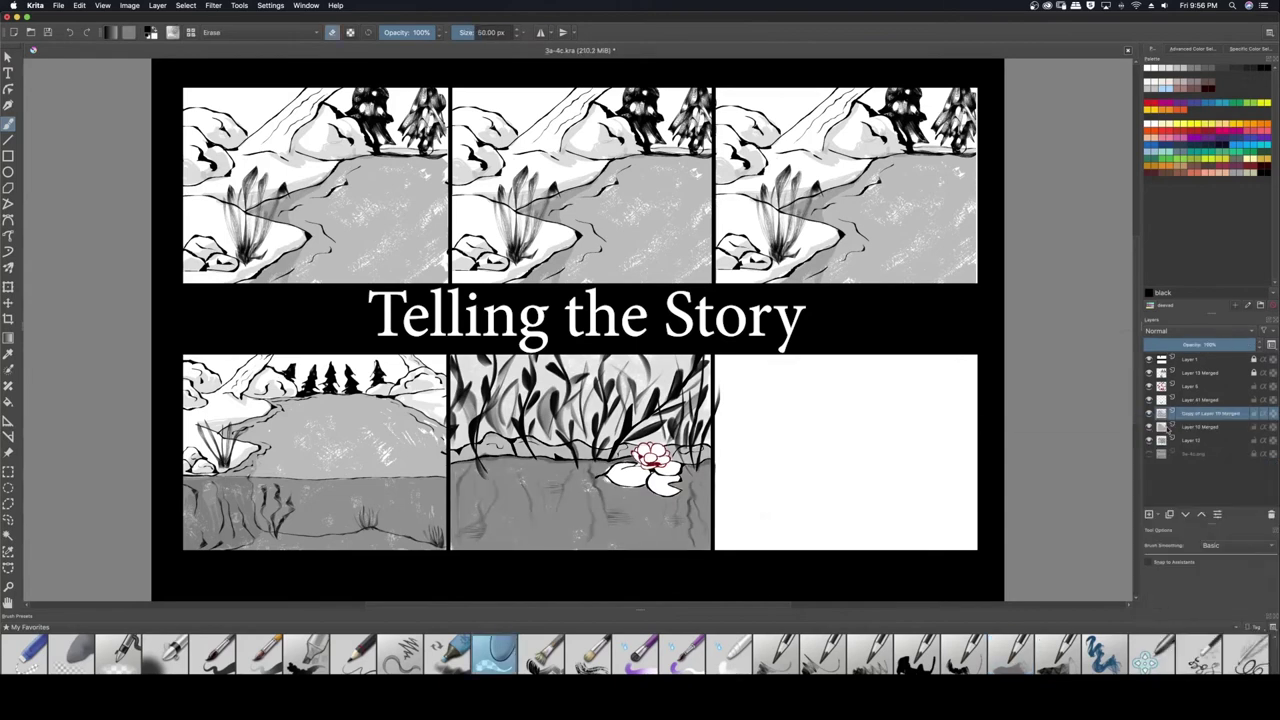
left_click(1210, 413)
key("t")
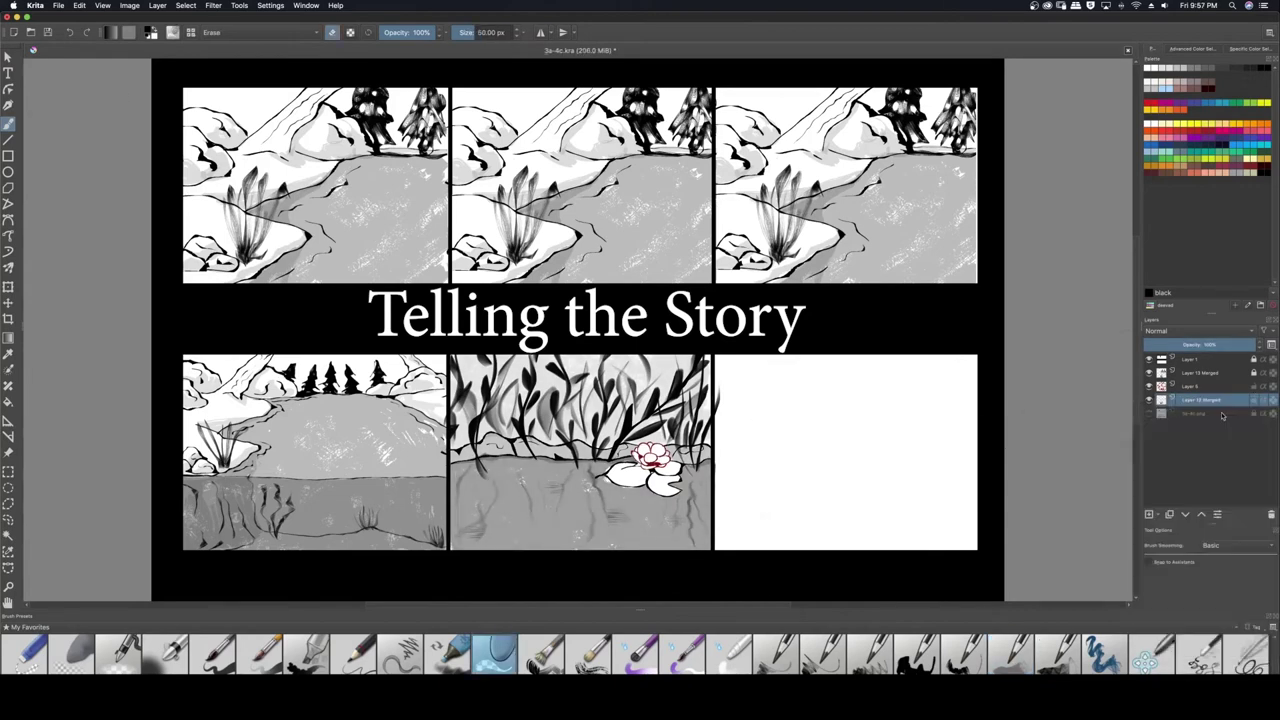
left_click_drag(574, 503, 838, 503)
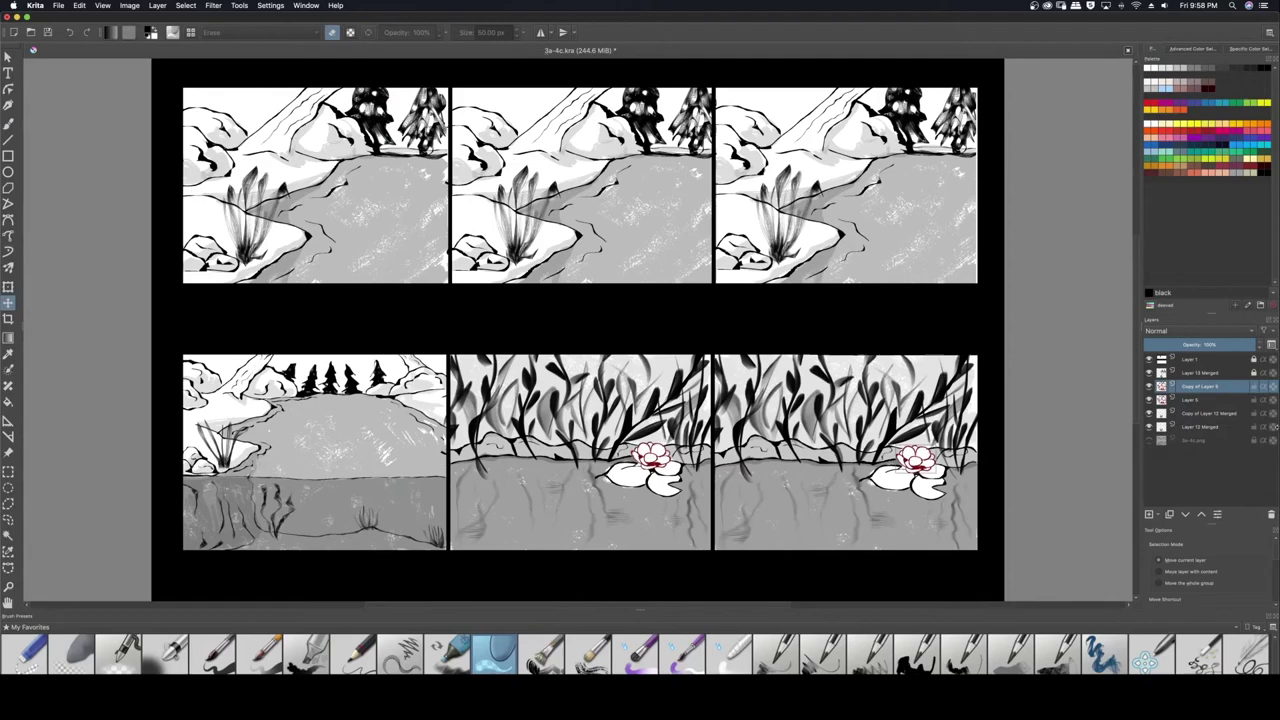
Merge the selected reed panel layer into the layer below
left_click(1210, 413)
key("ctrl+e")
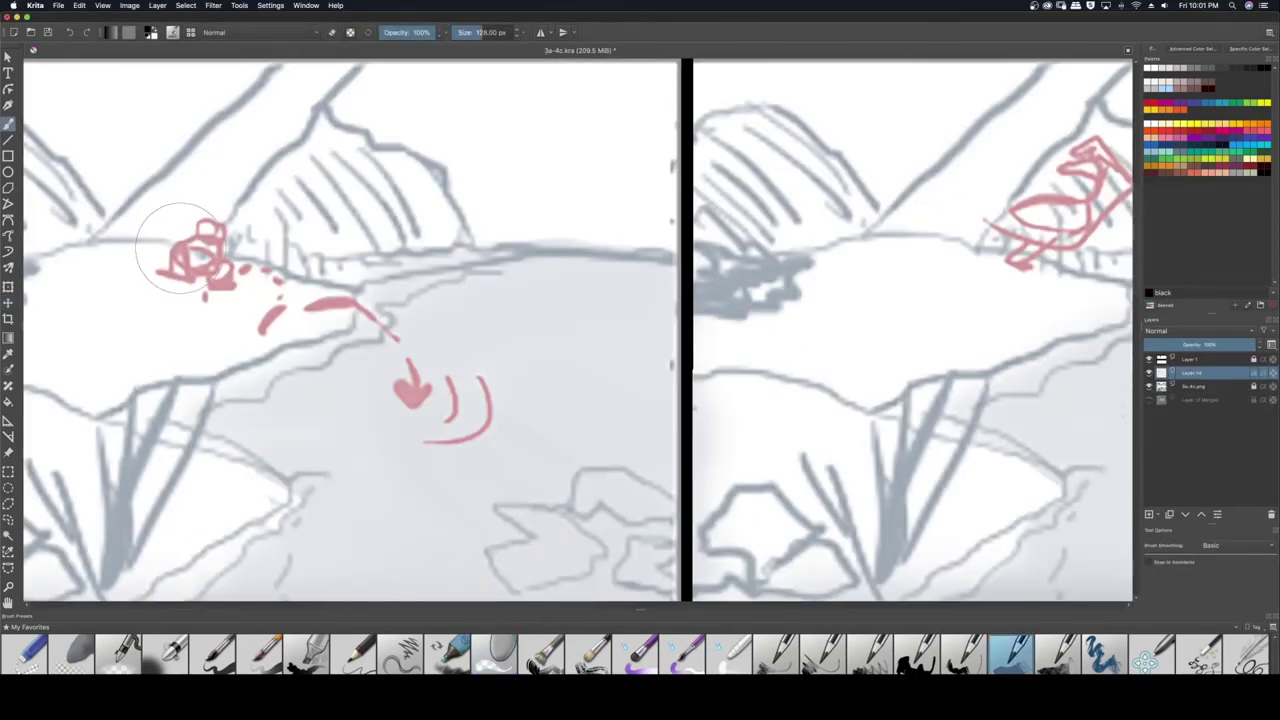
Duplicate and merge the red frog sketch layers, then enlarge the frog
key("period")
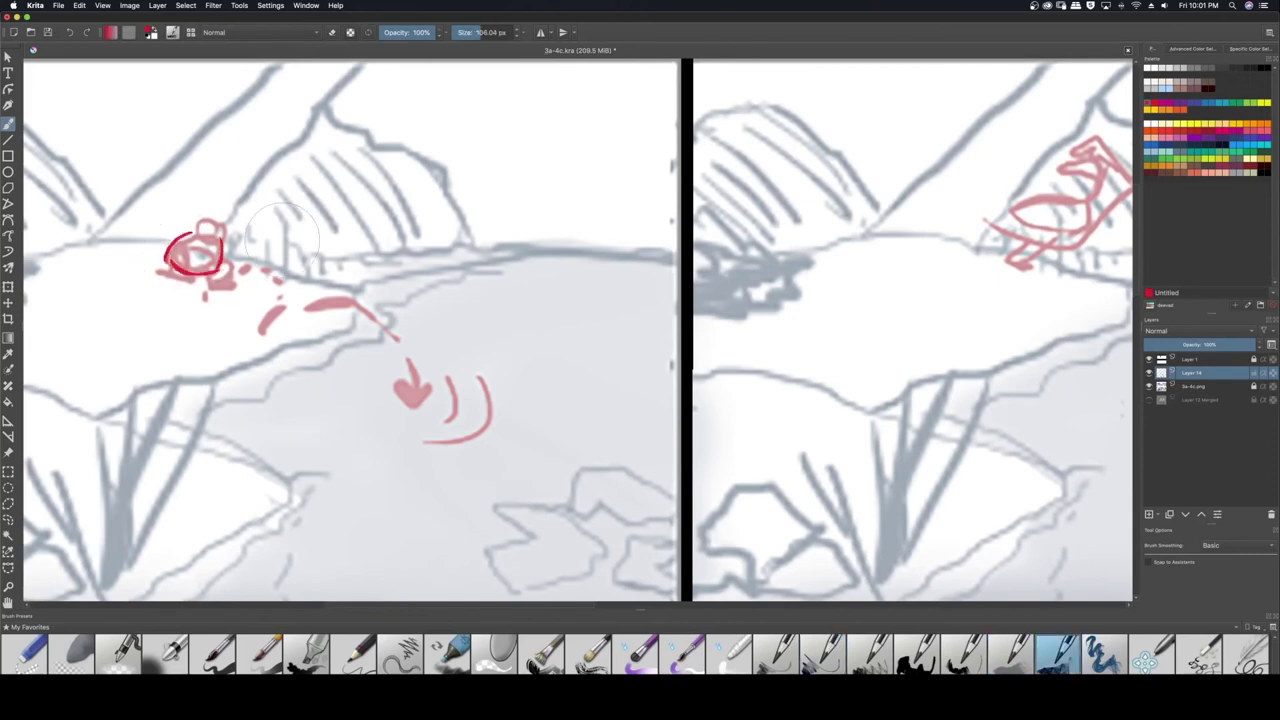
key("ctrl+v")
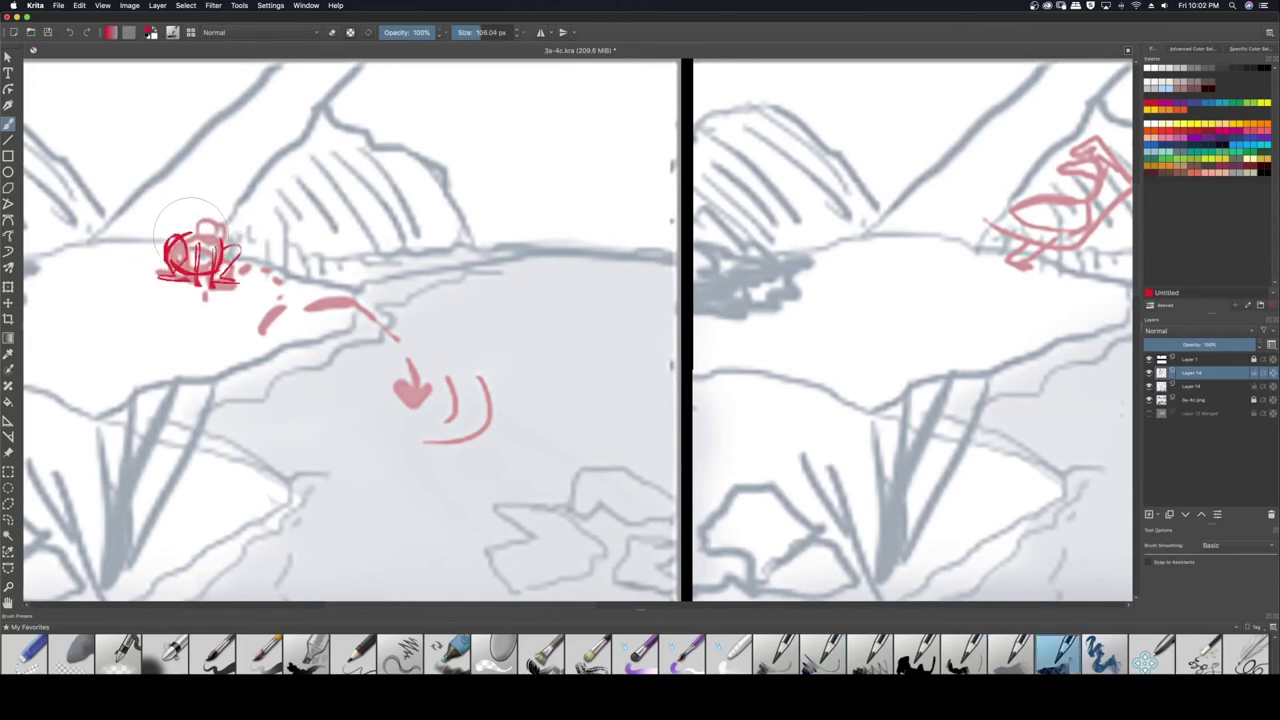
key("Page_Down")
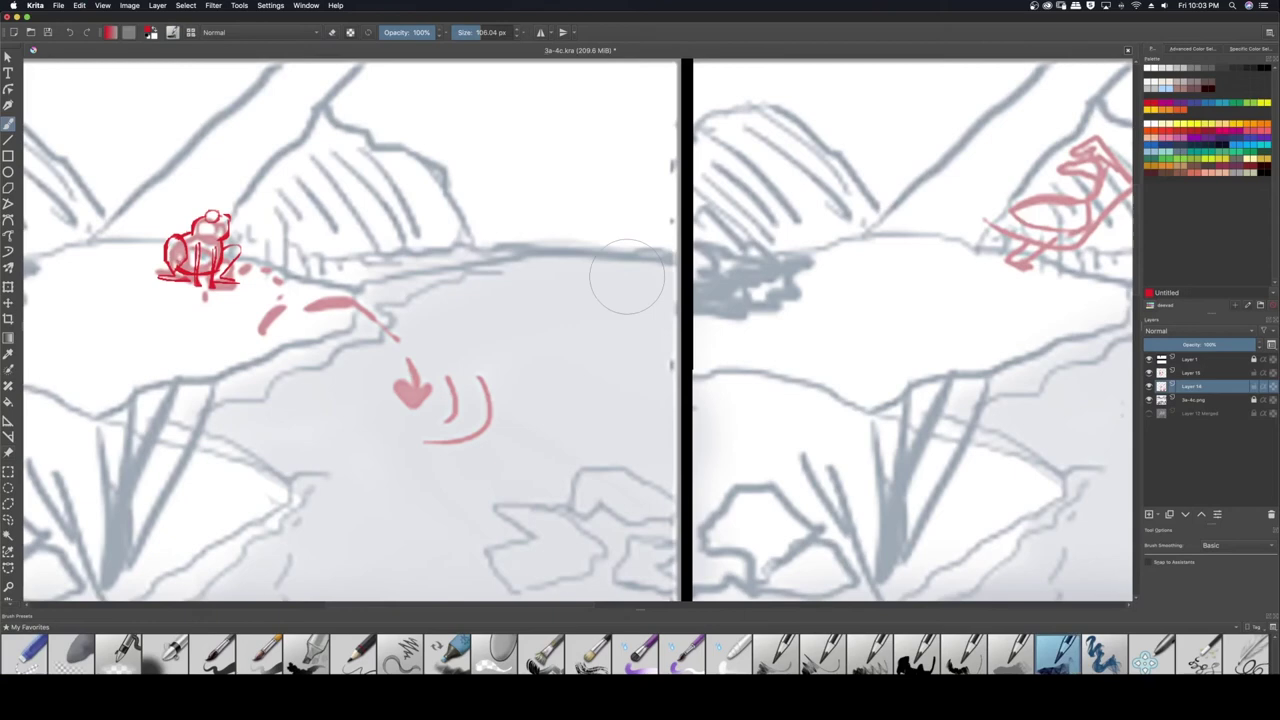
key("ctrl+v")
key("ctrl+e")
key("ctrl+t")
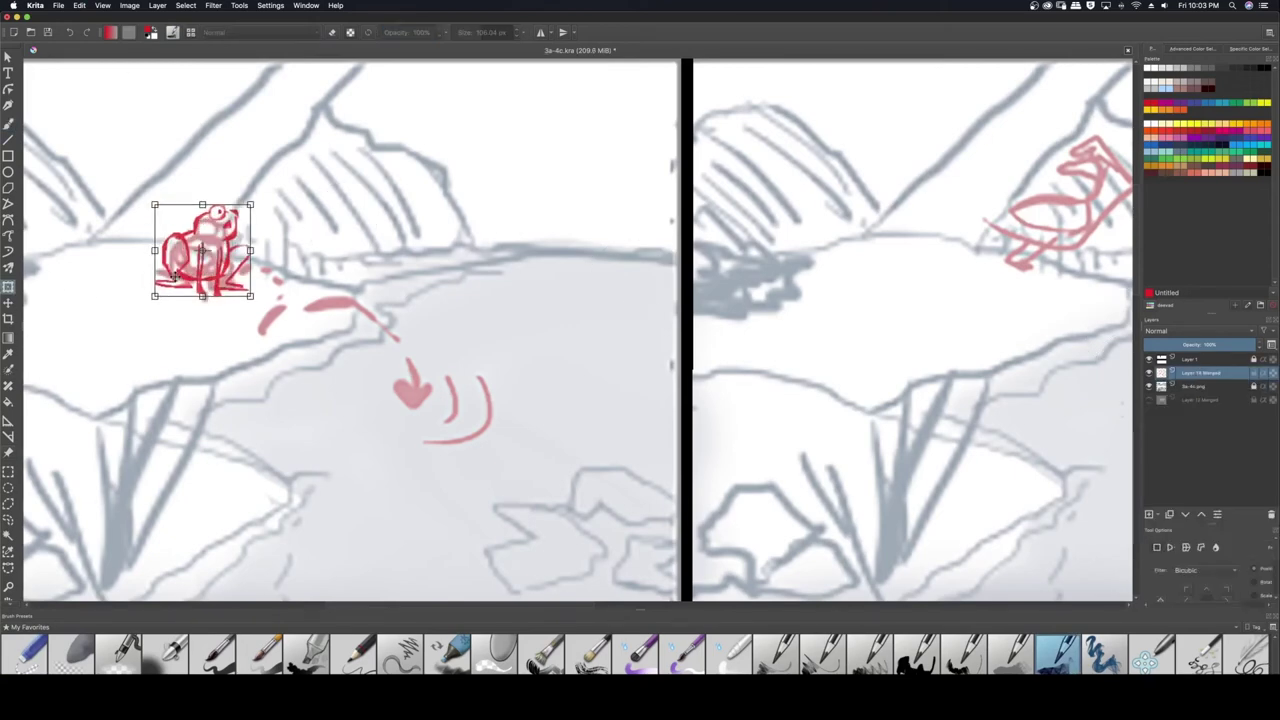
key("Return")
left_click(823, 655)
Draw a dark arrow tracing the frog's hop in the top-left panel
key("Page_Up")
left_click_drag(252, 272, 325, 315)
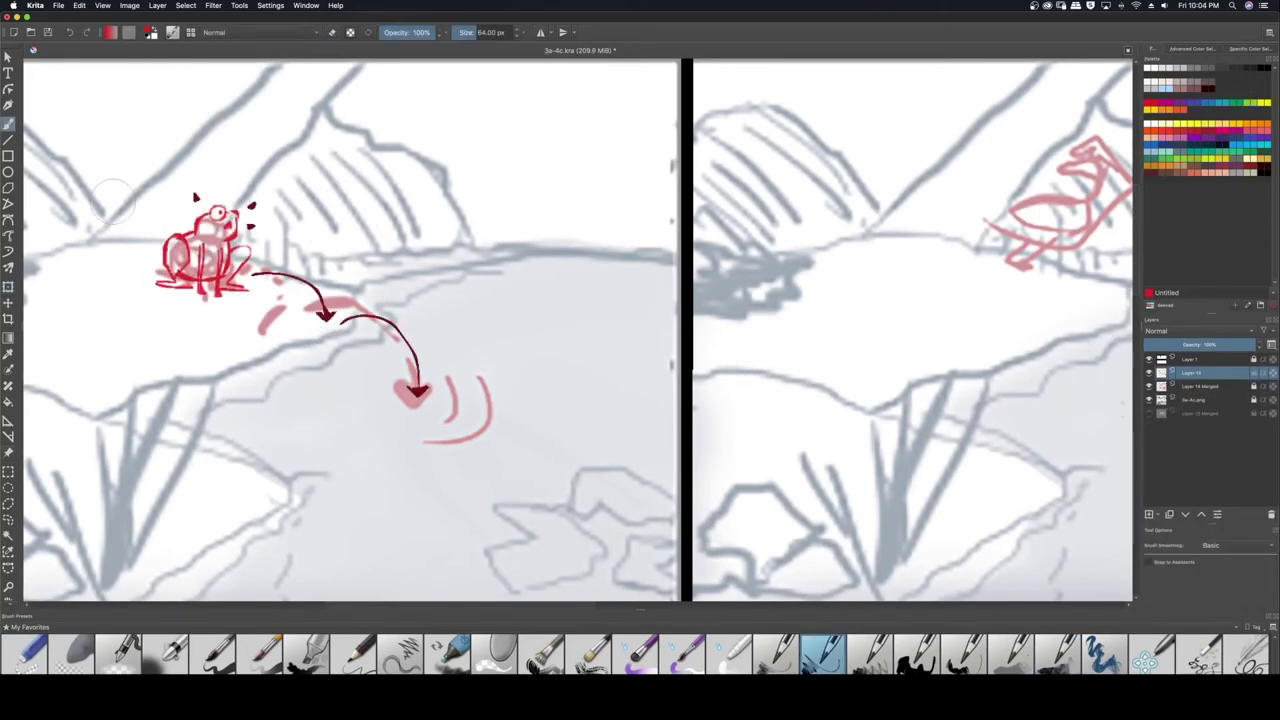
scroll(160, 127, "down", 3)
scroll(648, 112, "up", 4)
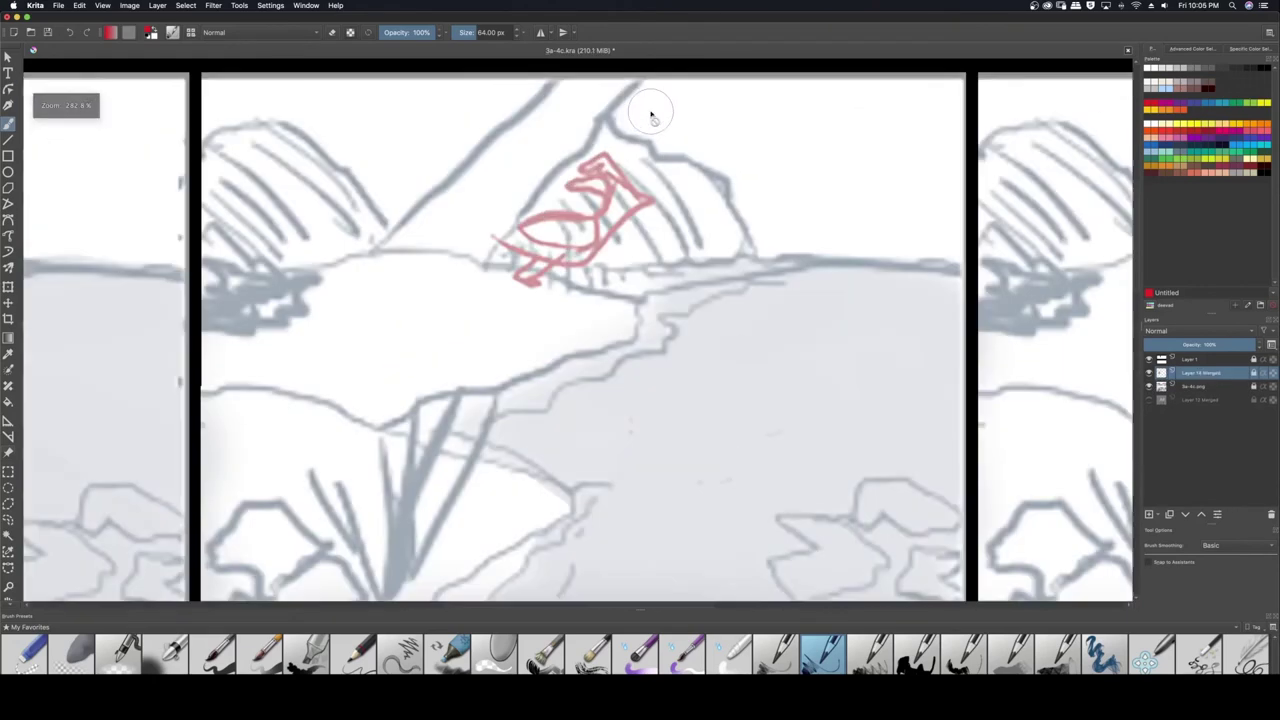
Redraw the bird's neck and wing in red and tilt the bird forward, nudged up-right
key("/")
left_click_drag(565, 193, 588, 240)
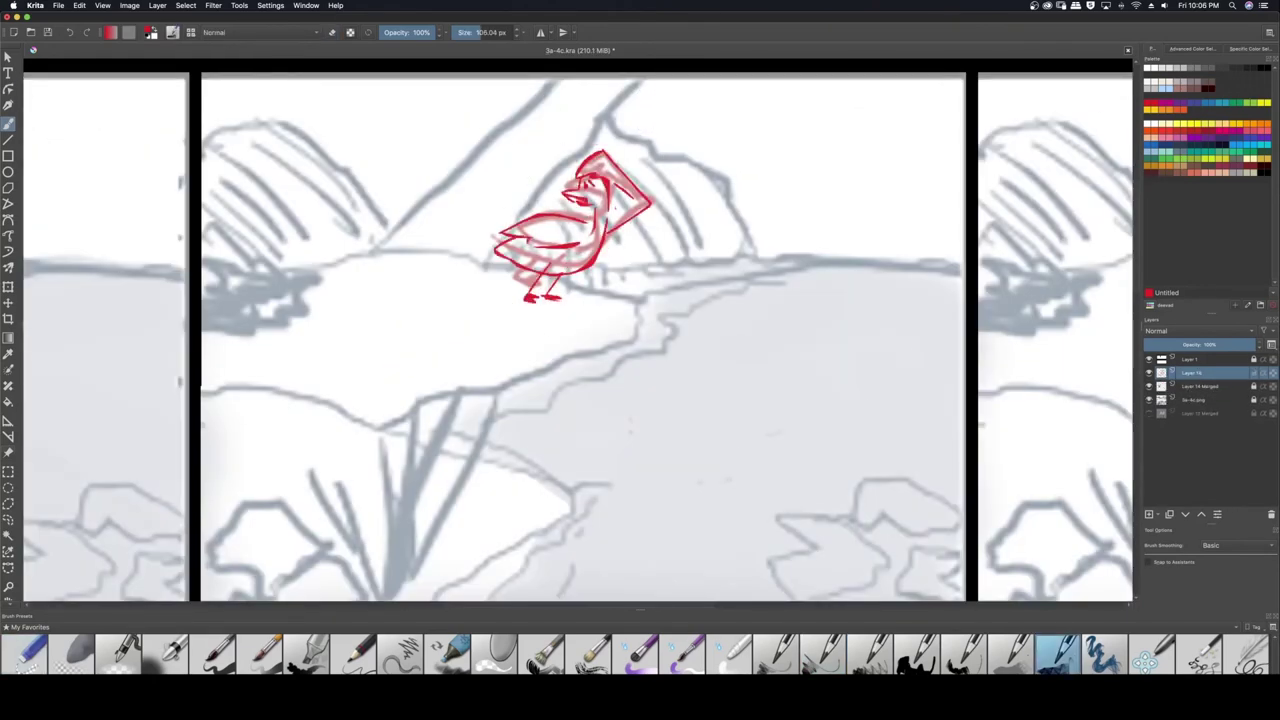
key("ctrl+t")
scroll(578, 330, "down", 3)
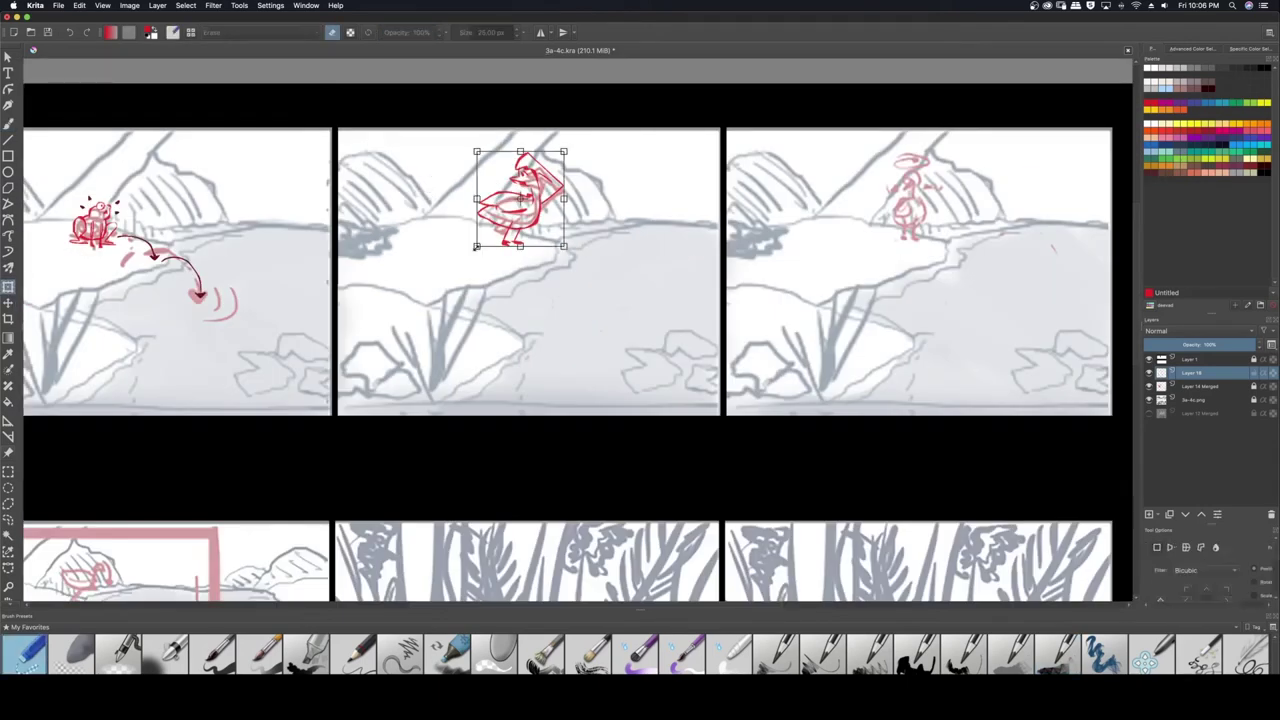
mouse_move(476, 247)
left_mouse_down()
mouse_move(520, 268)
mouse_move(470, 250)
left_mouse_up()
key("b")
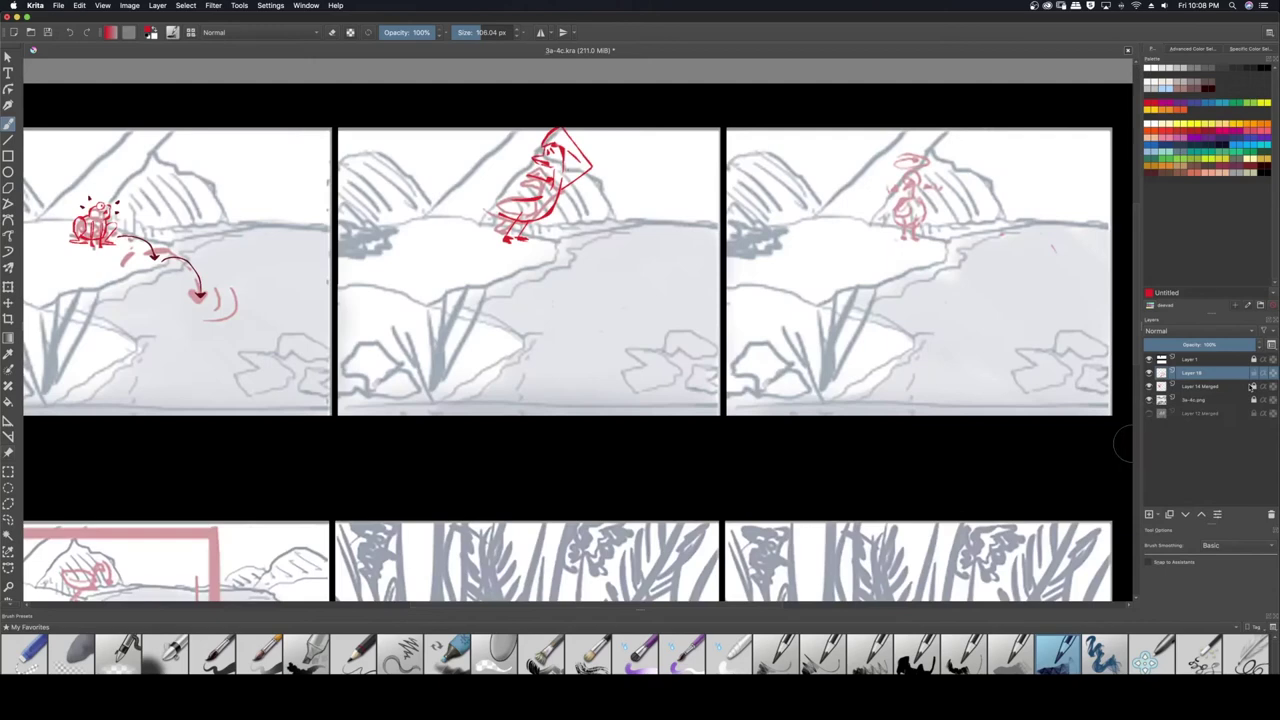
Zoom into the lower-right panel and draw the frog's eye as a red circle above the water
scroll(968, 378, "down", 3)
scroll(968, 378, "down", 2)
scroll(578, 340, "up", 8)
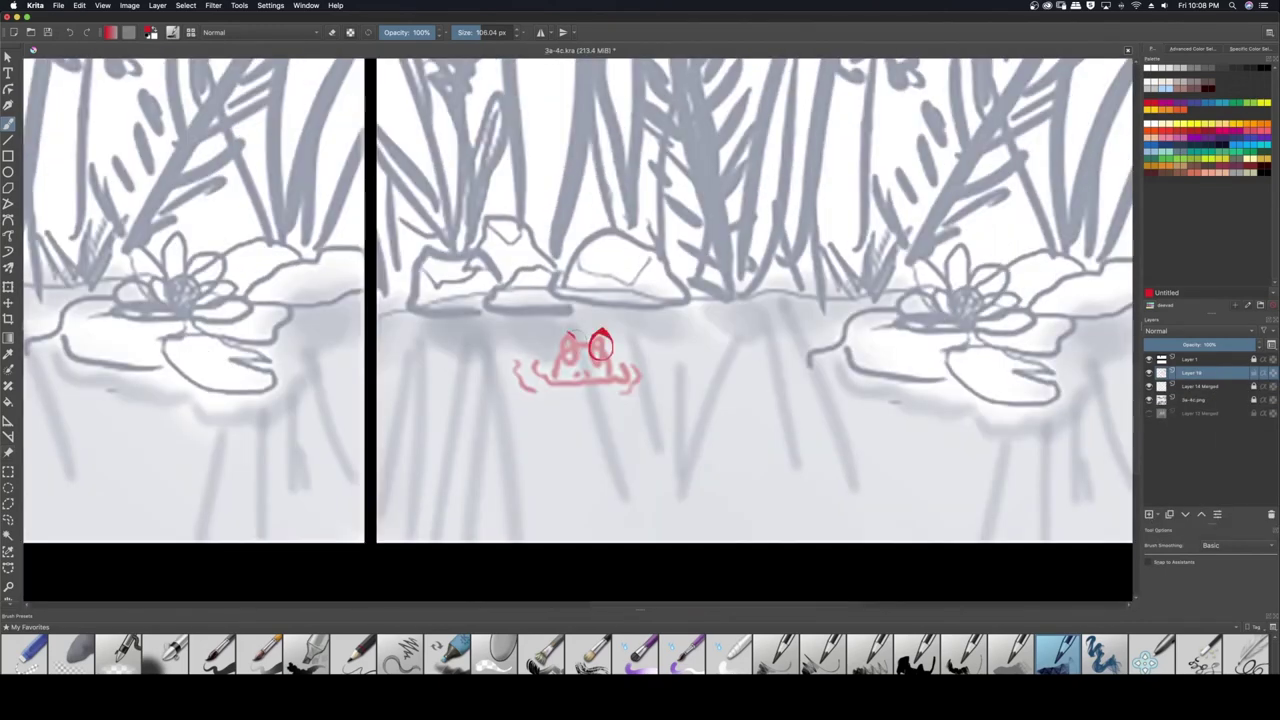
key("e")
key("/")
left_click(581, 380)
left_click_drag(566, 333, 566, 360)
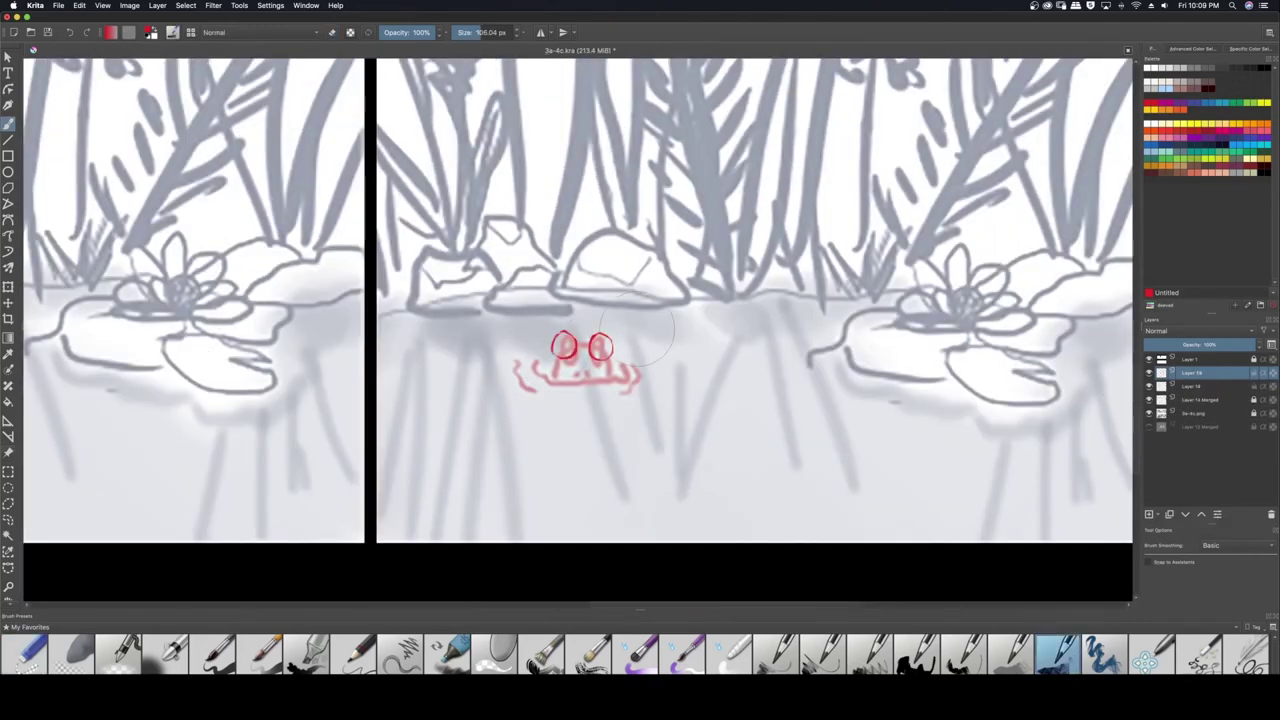
key("/")
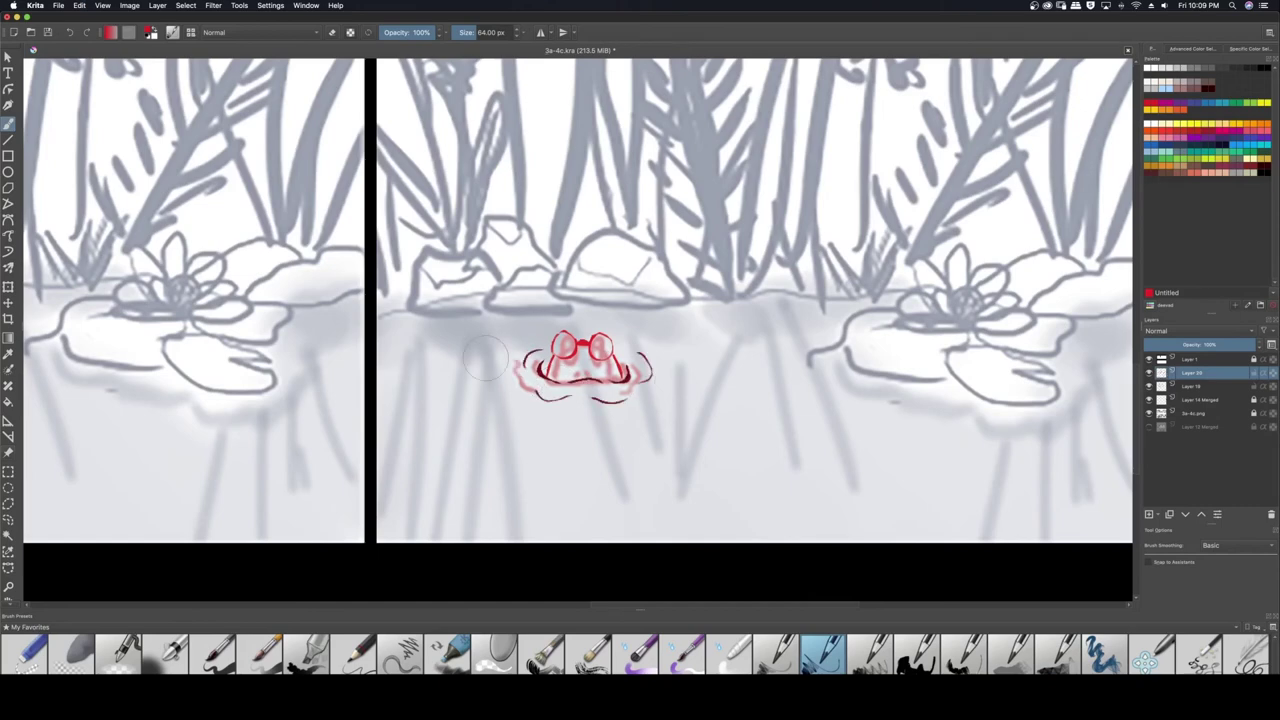
key("/")
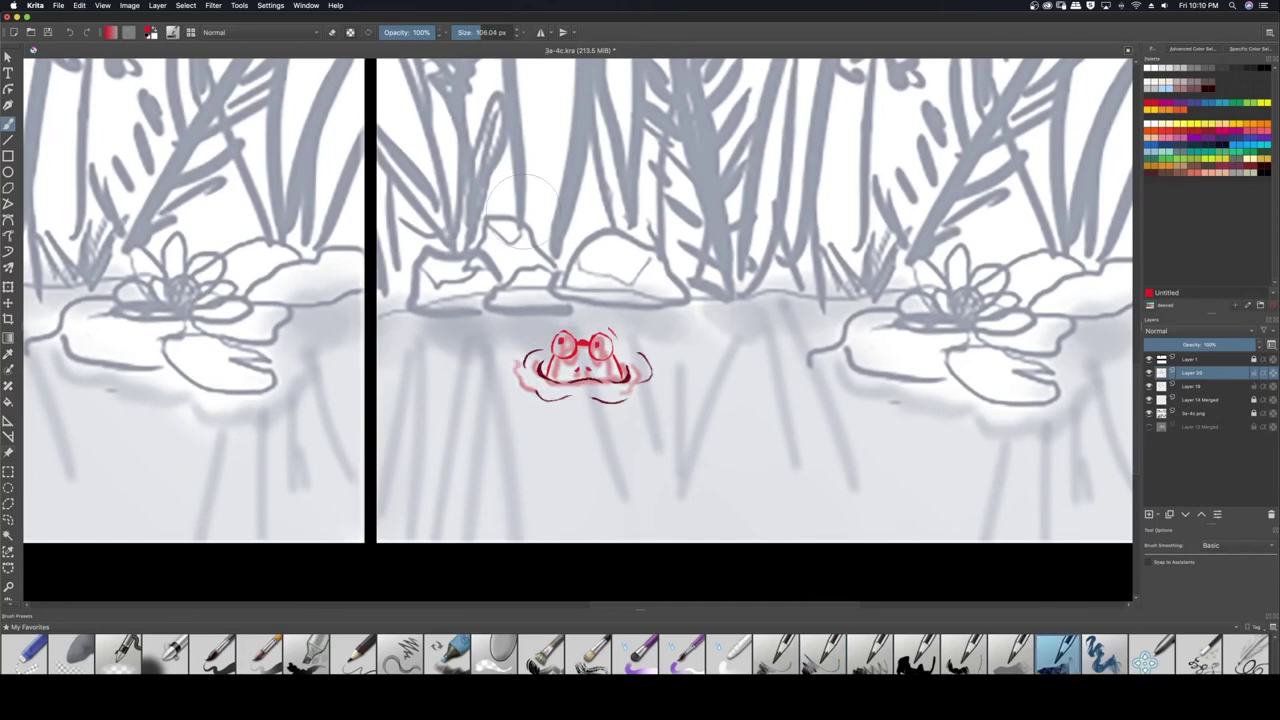